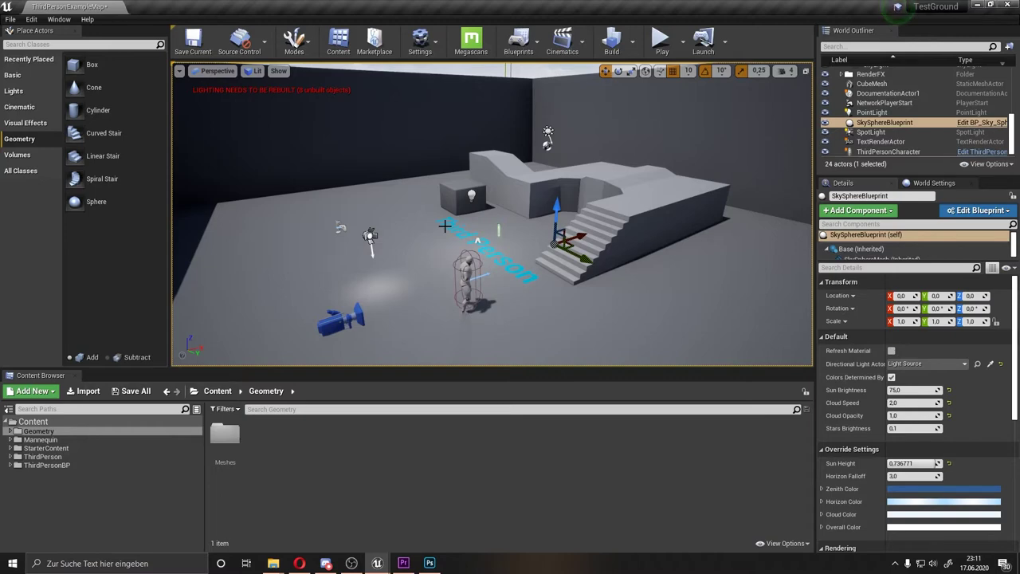
Orbit to a low side-on view, enlarge the viewport, list Recently Placed actors, and show File commands
right_click_drag(471, 217, 0, 226)
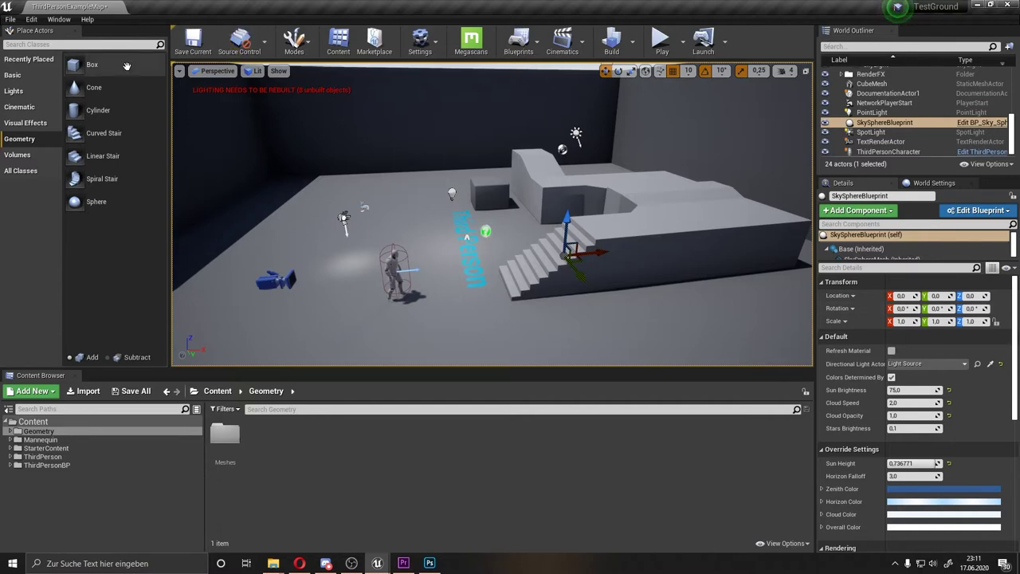
mouse_move(334, 369)
left_mouse_down()
mouse_move(333, 410)
mouse_move(353, 379)
left_mouse_up()
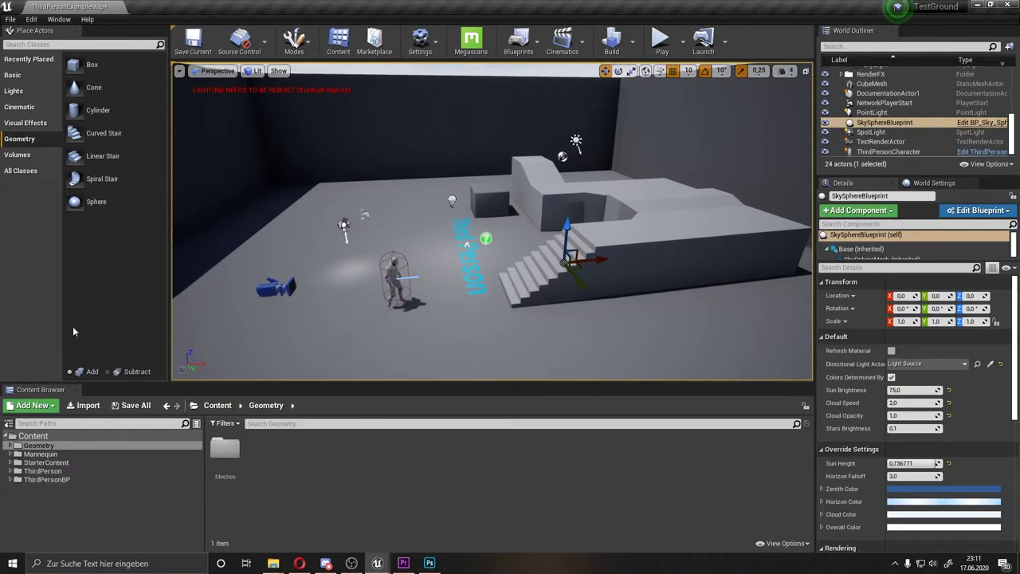
left_click(20, 62)
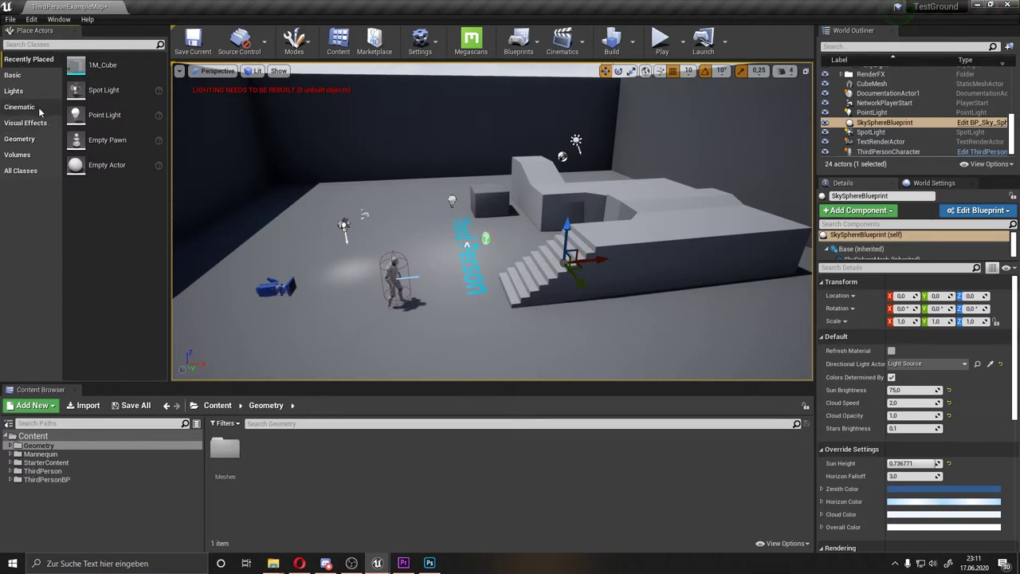
left_click(10, 19)
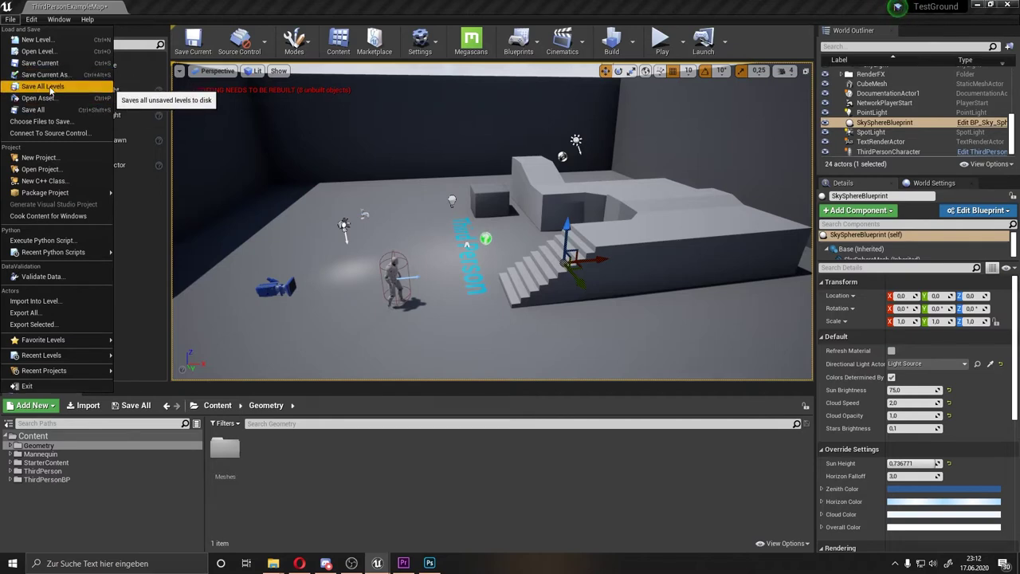
Fly closer, browse Mannequin > Character, go back to Geometry/Meshes, and show the File commands
left_click_drag(416, 239, 416, 215)
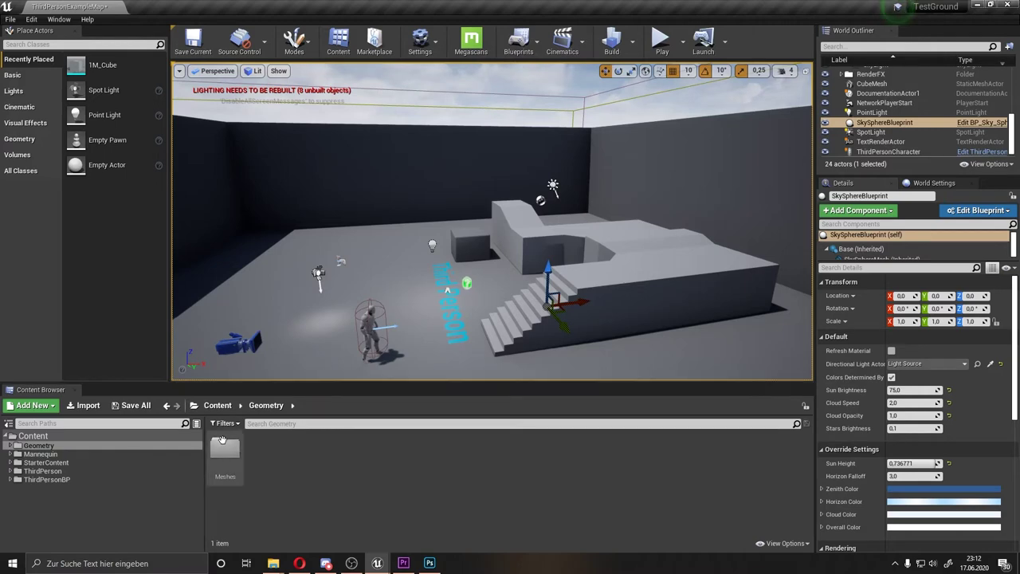
left_click(185, 453)
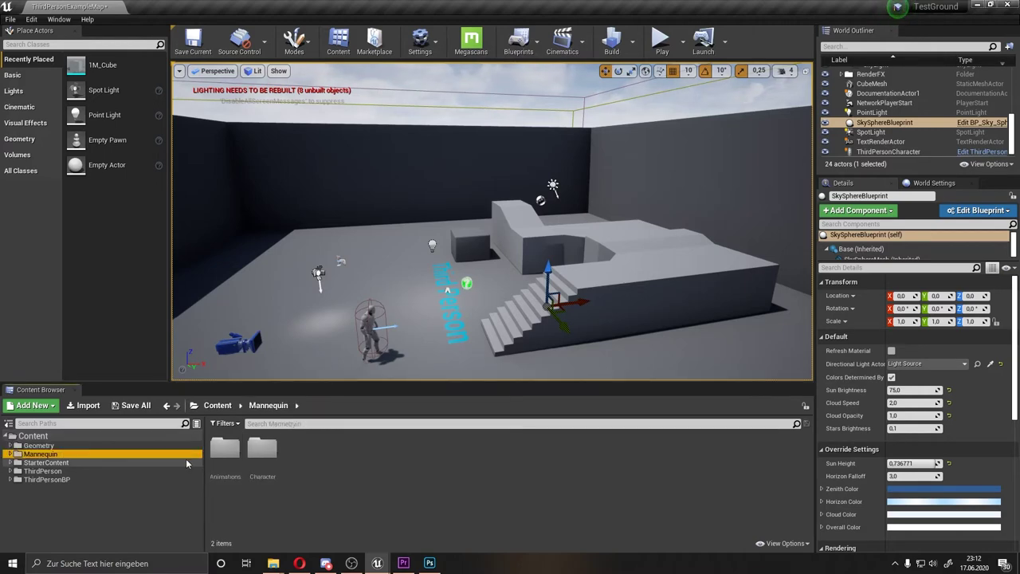
double_click(262, 448)
key("alt+Left")
key("alt+Left")
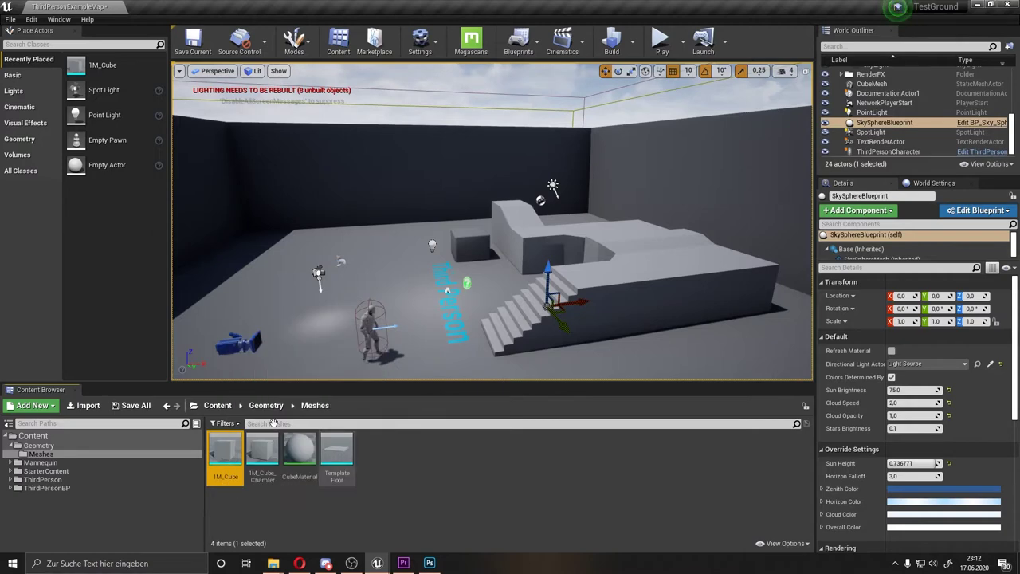
left_click(9, 19)
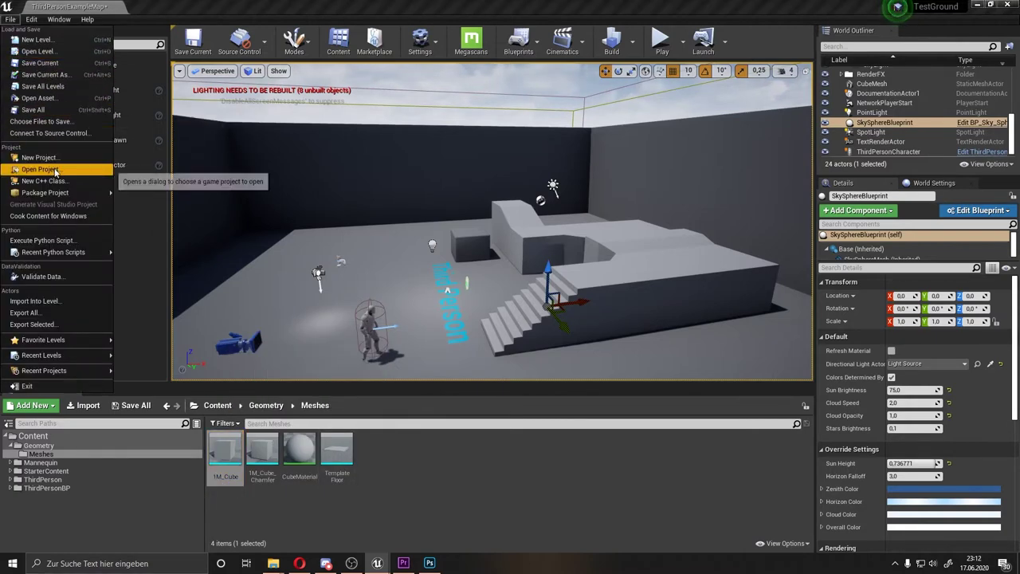
Look over the Package Project platforms, then the Window menu's Viewports list (Viewport 1–4)
mouse_move(50, 194)
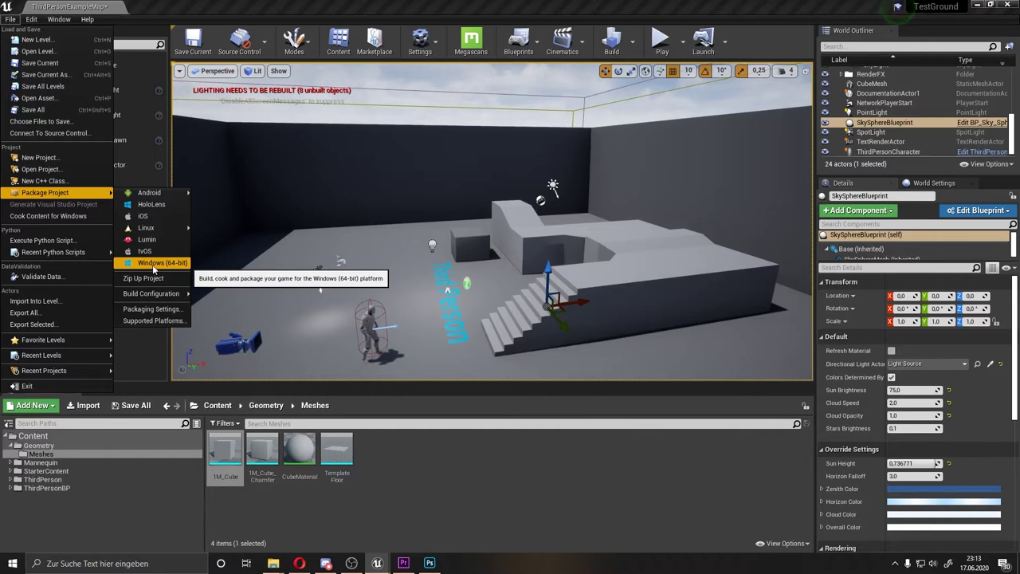
mouse_move(33, 24)
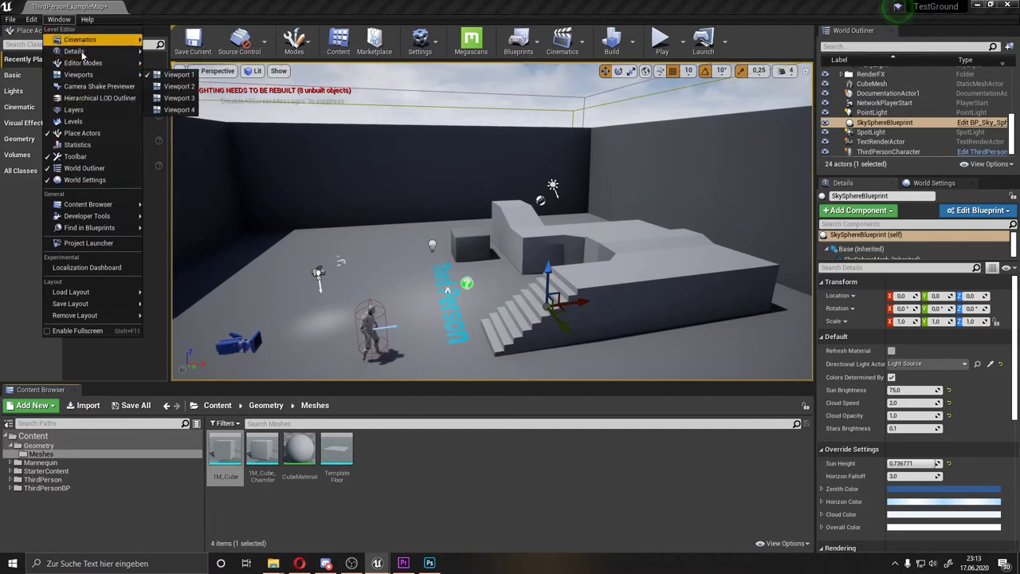
Close the World Outliner panel and reopen it from the Window menu
mouse_move(88, 204)
left_click(891, 32)
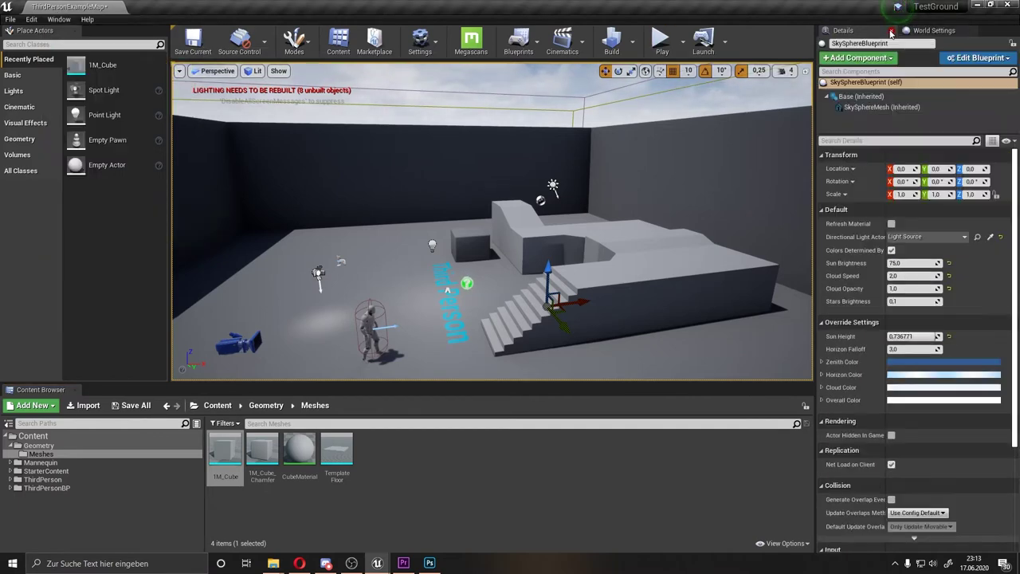
left_click(59, 19)
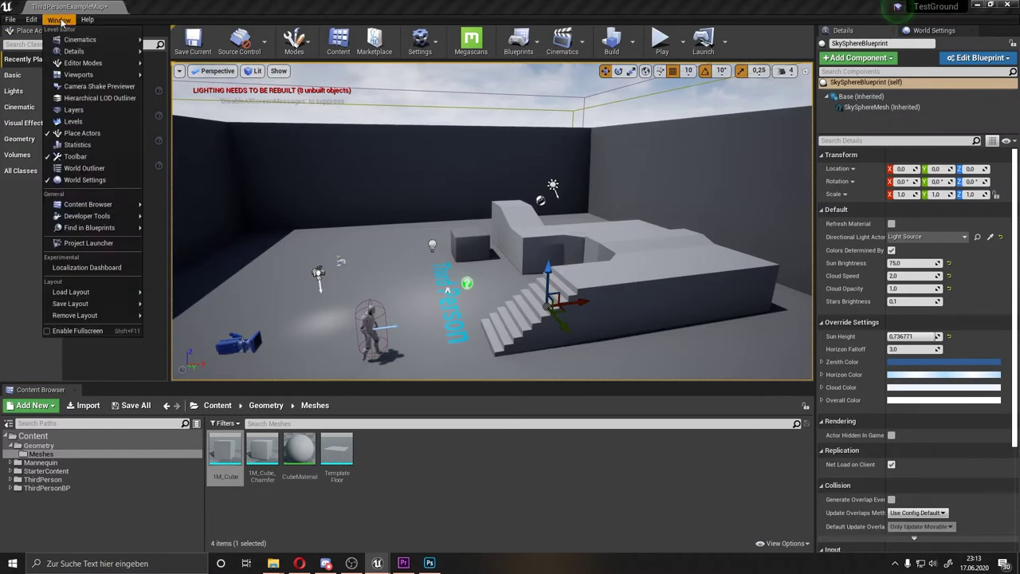
left_click(79, 169)
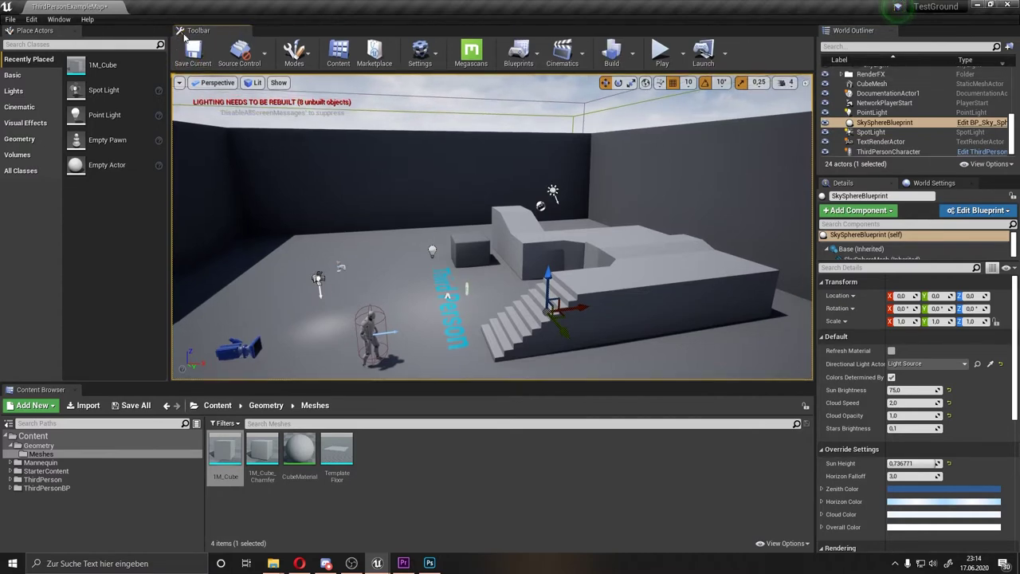
Float the main toolbar as its own window and dock Viewport 1 along the left side
left_click_drag(172, 29, 443, 24)
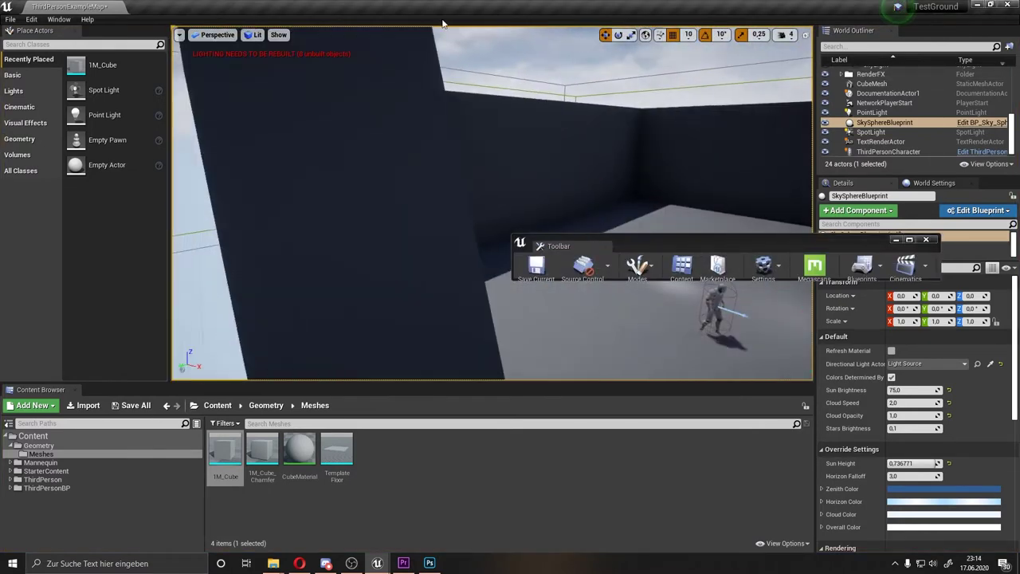
left_click(170, 28)
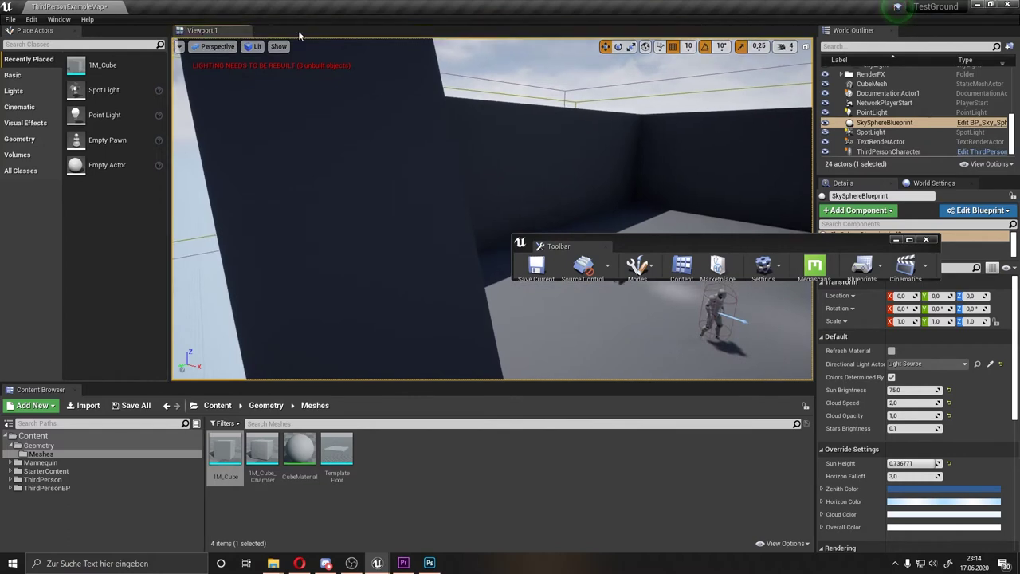
left_click_drag(211, 30, 116, 207)
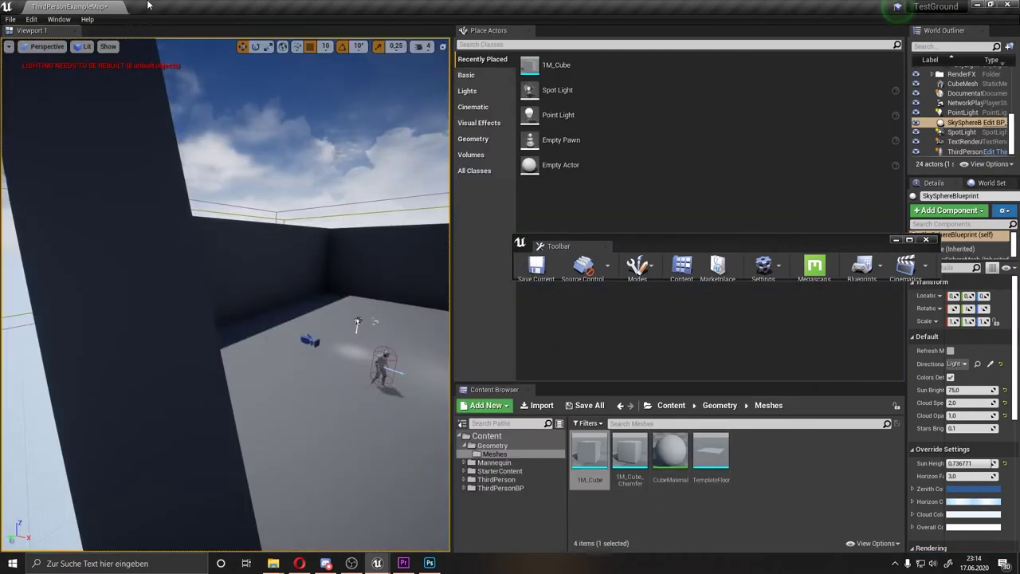
Load the Default Editor Layout from Window > Load Layout
left_click(57, 19)
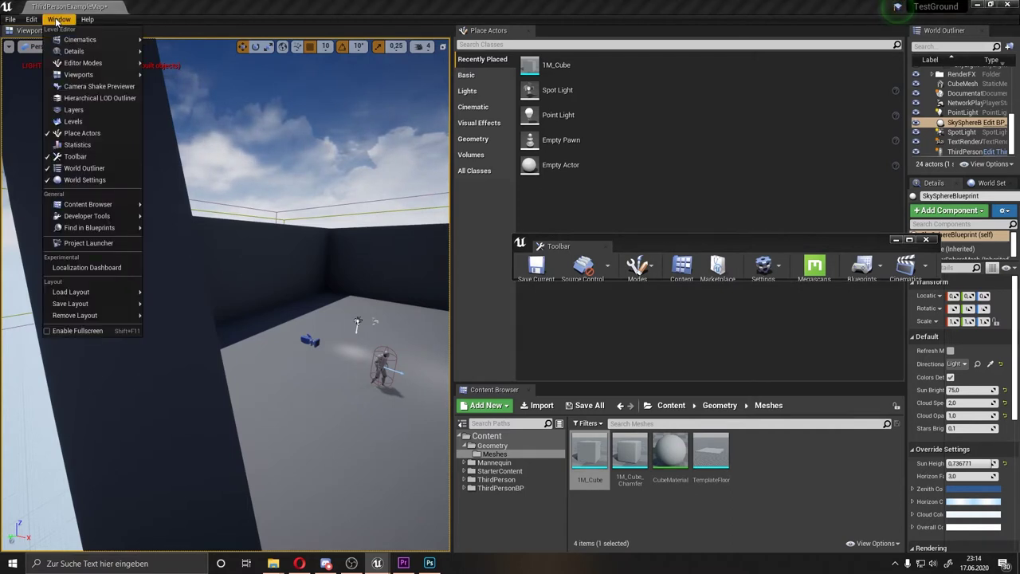
mouse_move(99, 293)
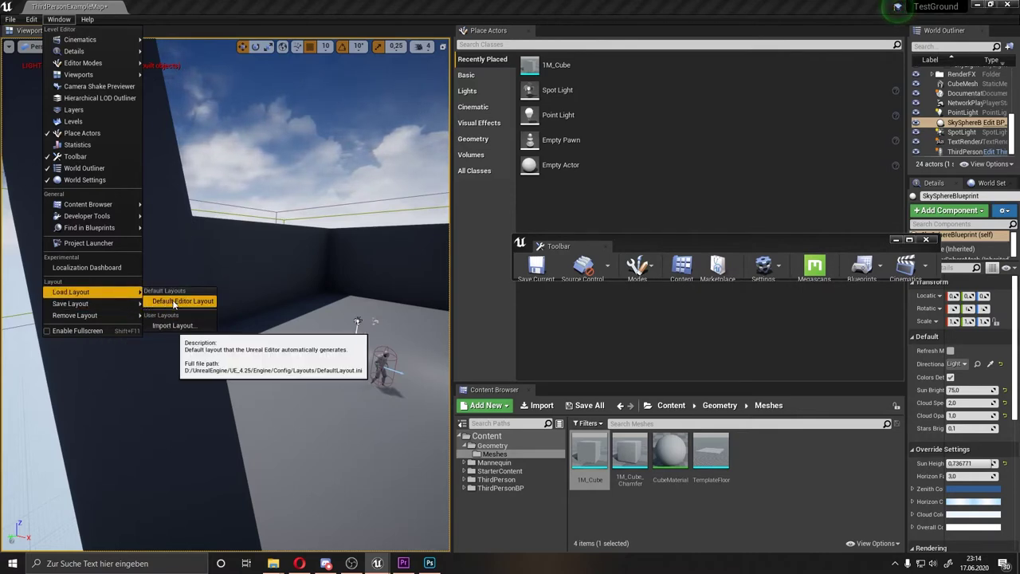
left_click(159, 301)
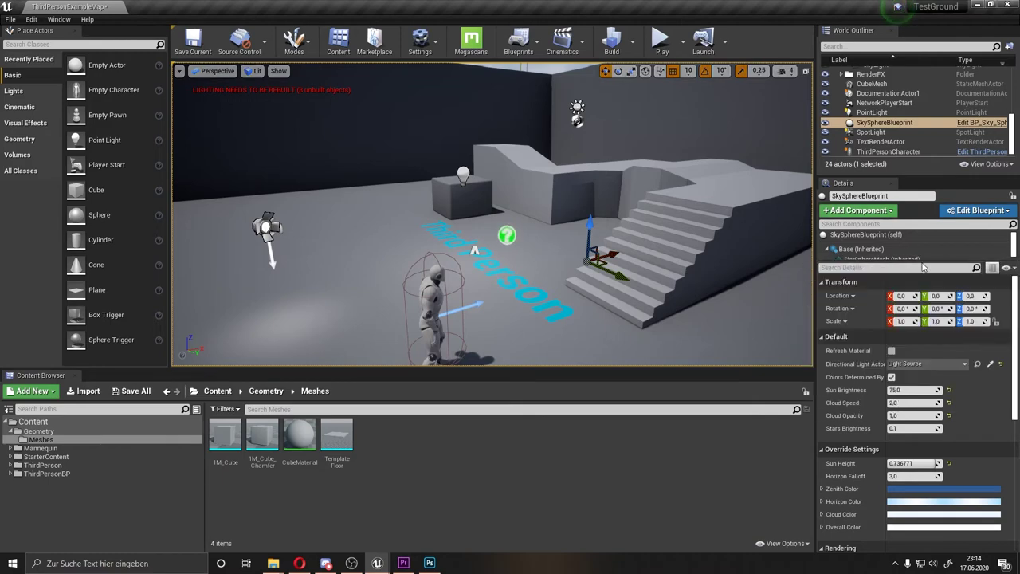
Reveal SkySphereMesh in the Details component list and browse the Window menu
left_click_drag(921, 260, 939, 267)
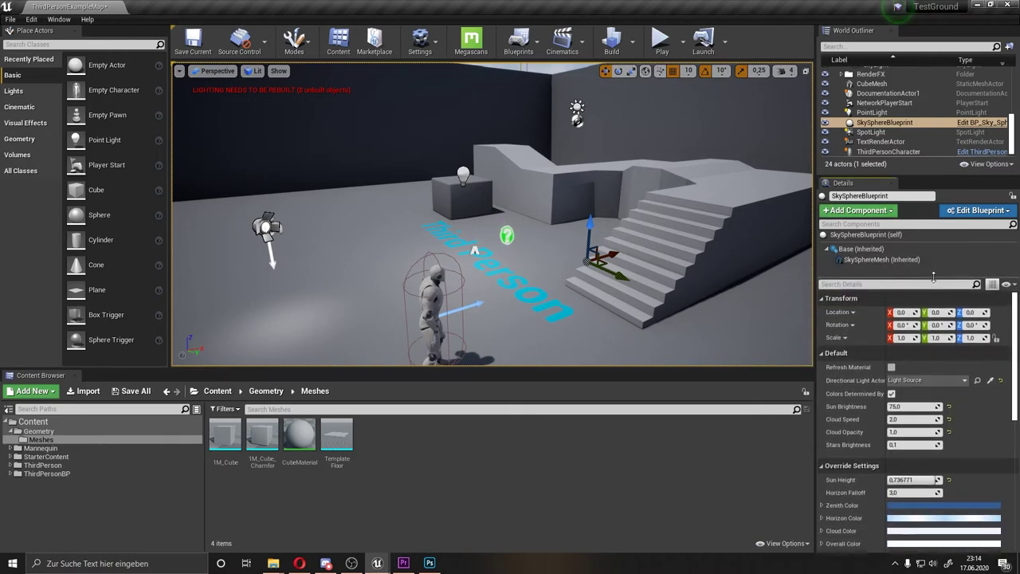
left_click(59, 19)
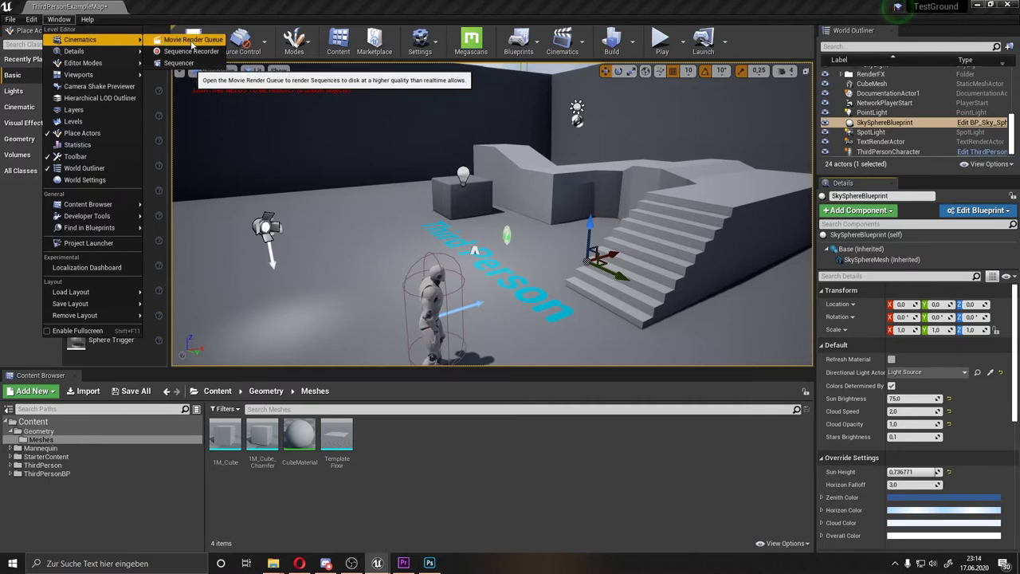
mouse_move(116, 67)
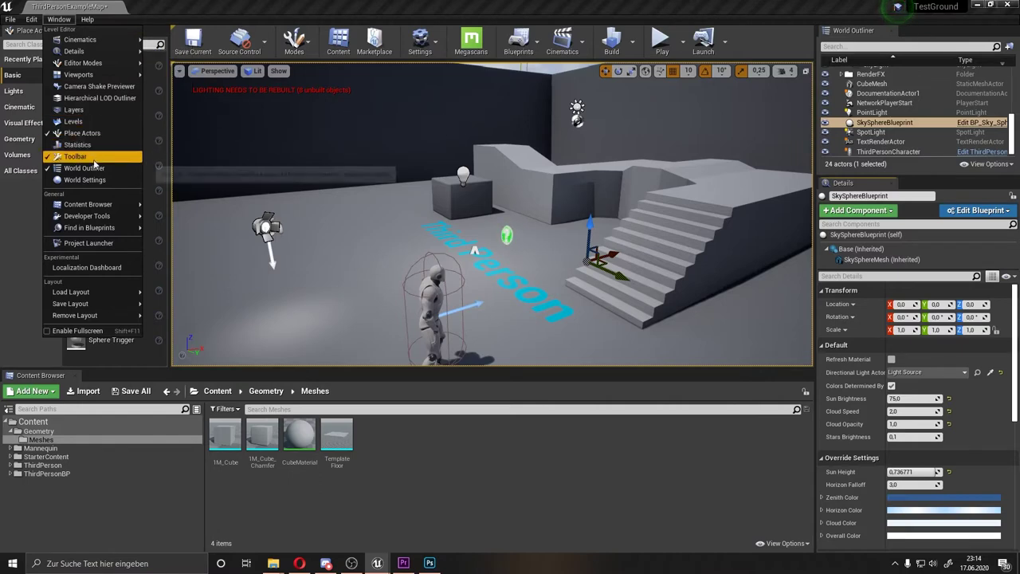
mouse_move(100, 204)
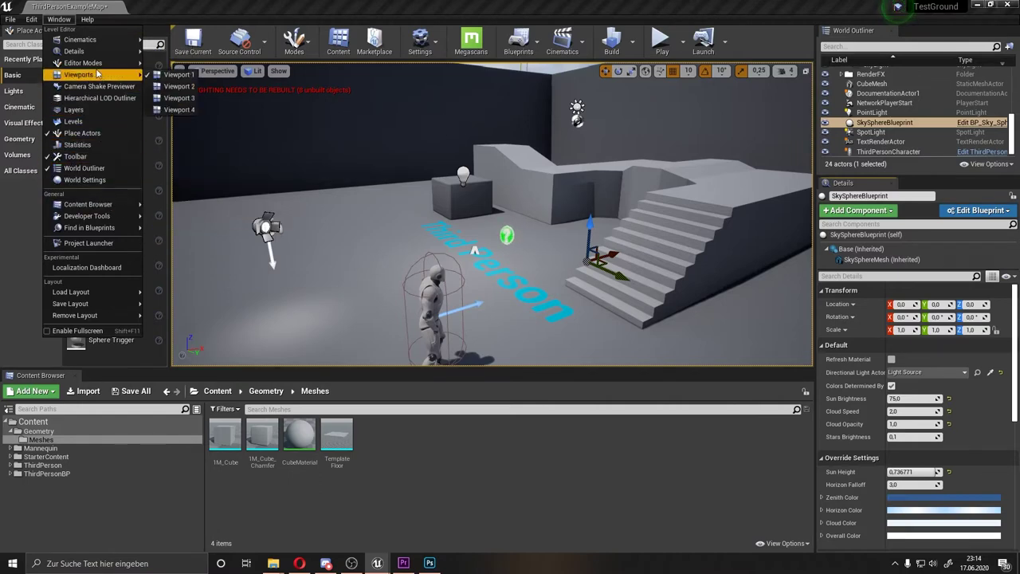
Glance at the Help menu, save the current level, and show the editor modes list
mouse_move(88, 20)
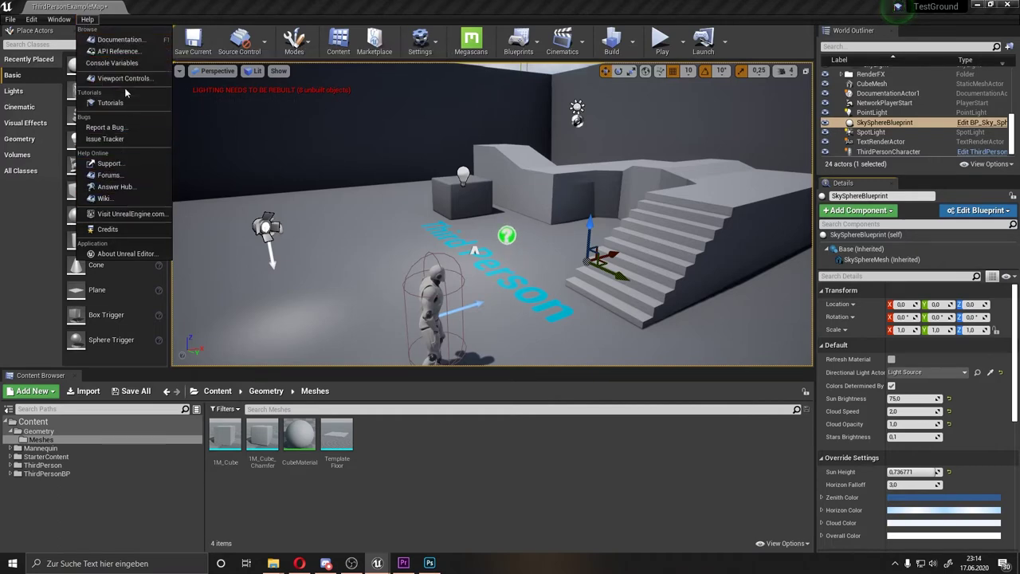
left_click(132, 5)
left_click(194, 40)
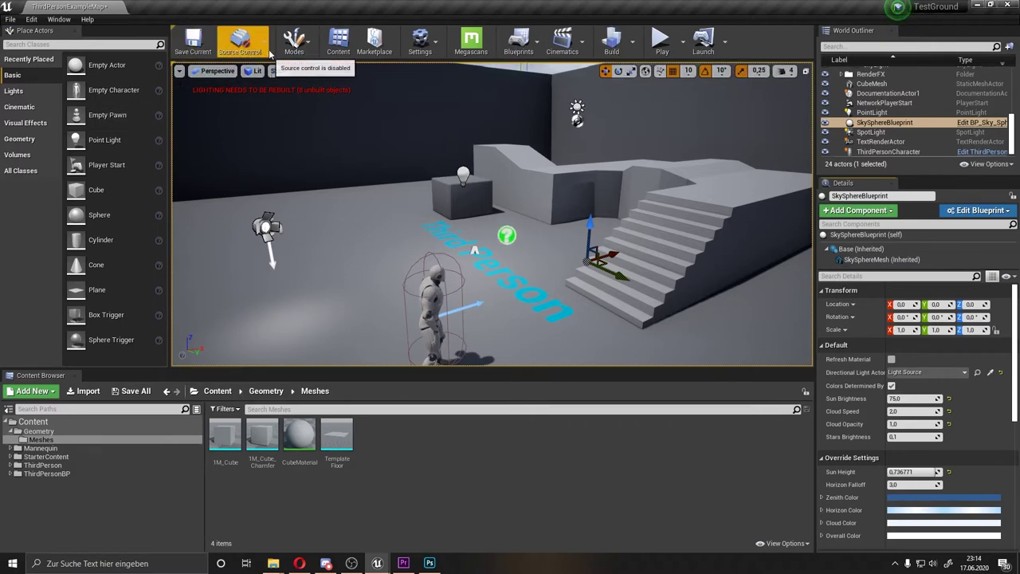
left_click(305, 51)
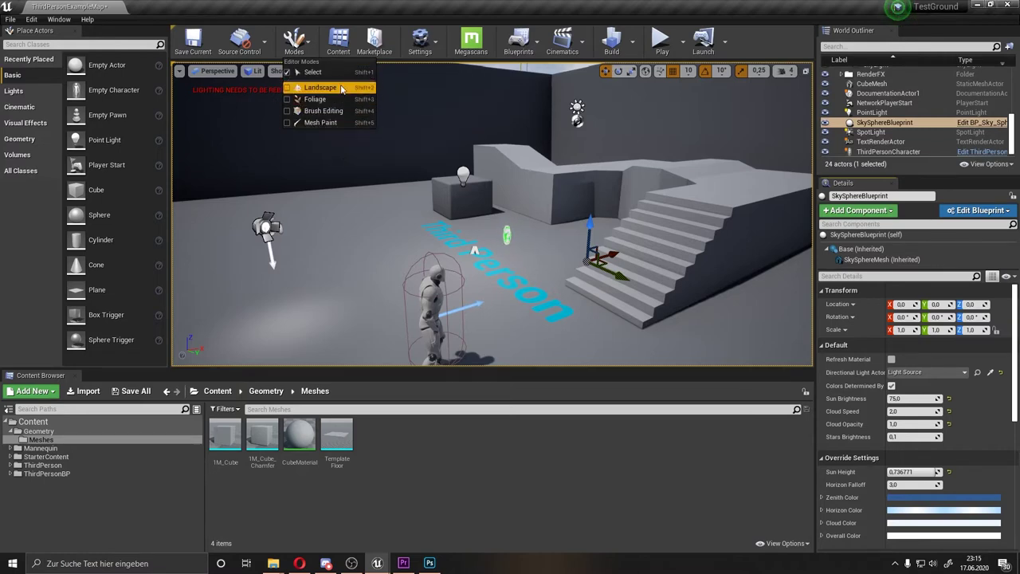
Fly toward the character and stairs, then check the Modes, Settings, Blueprints and Cinematics dropdowns
mouse_move(446, 223)
left_mouse_down()
mouse_move(430, 191)
mouse_move(456, 228)
mouse_move(388, 88)
left_mouse_up()
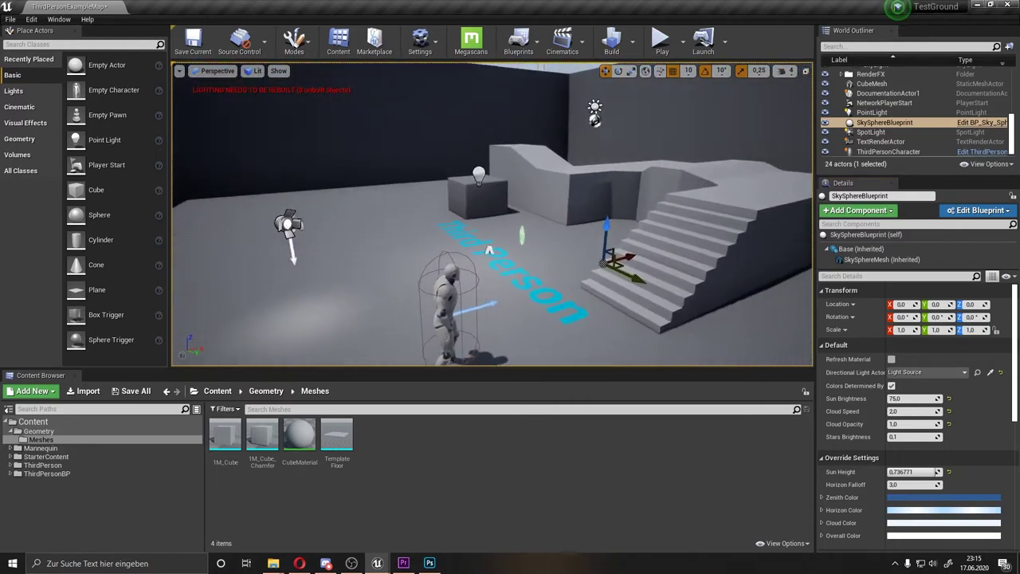
left_click(313, 44)
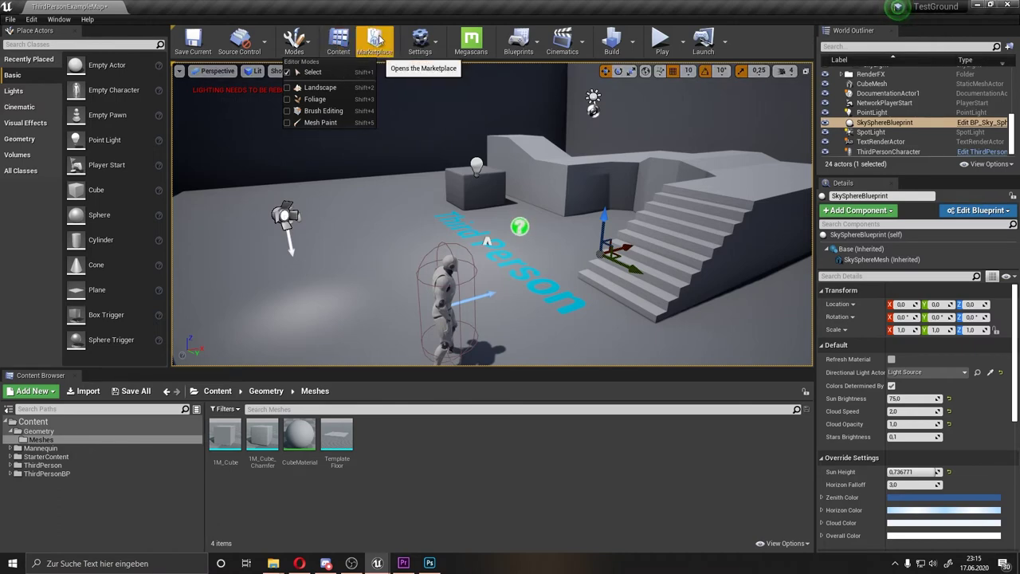
left_click(424, 39)
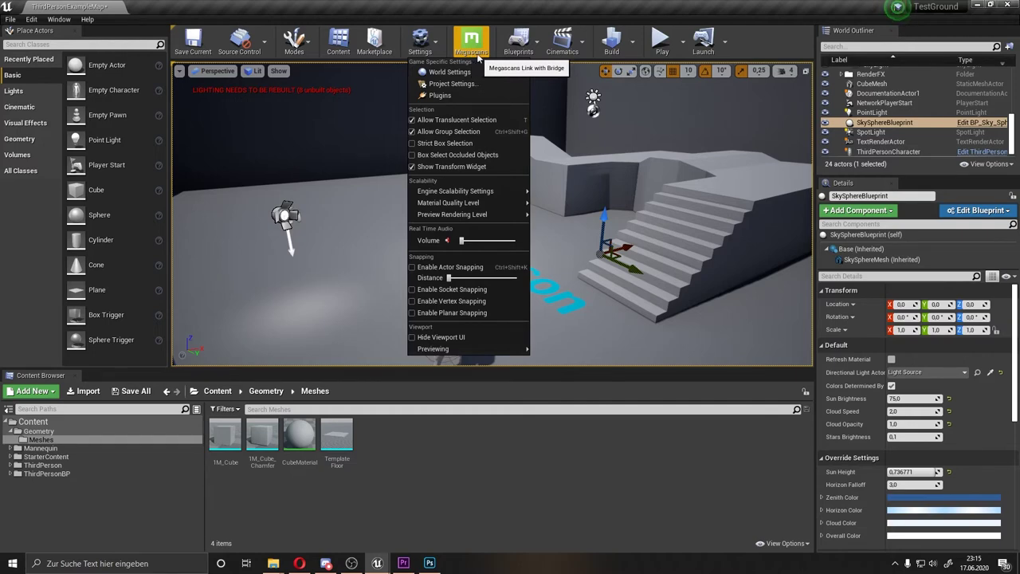
left_click(519, 41)
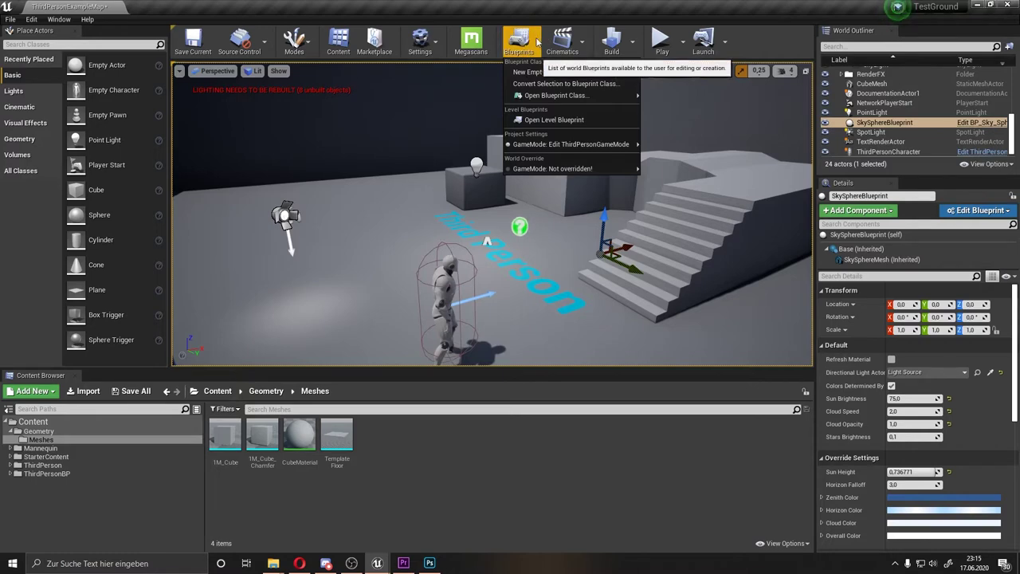
left_click(588, 44)
left_click(573, 41)
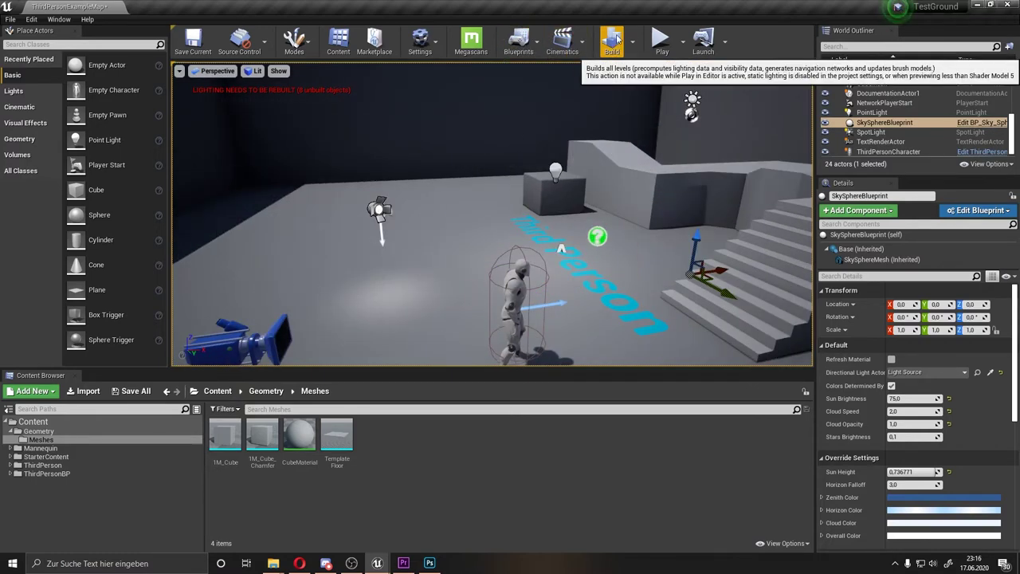
Delete the point light above the cube and the spot light over the floor
left_click(558, 171)
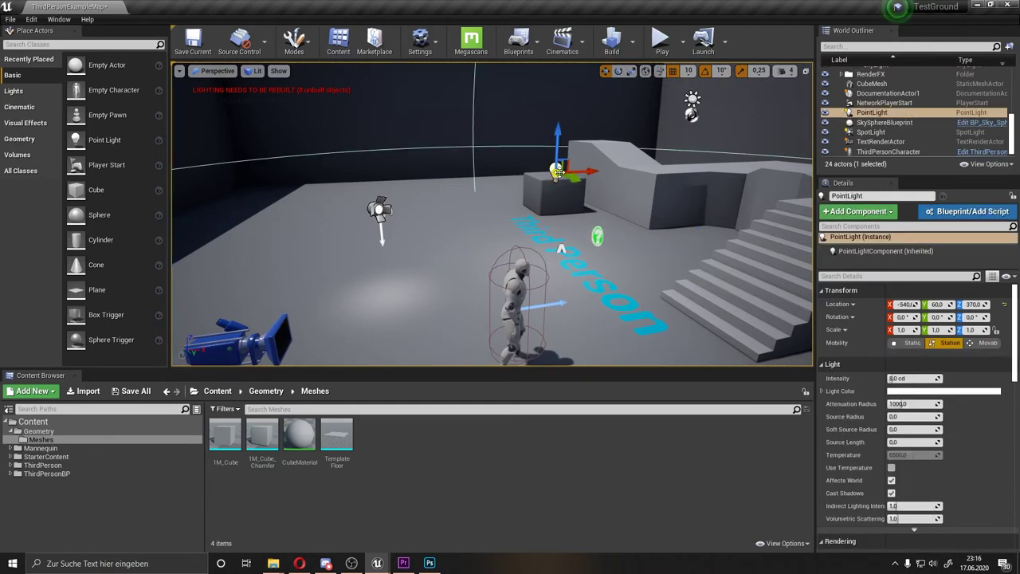
key("Delete")
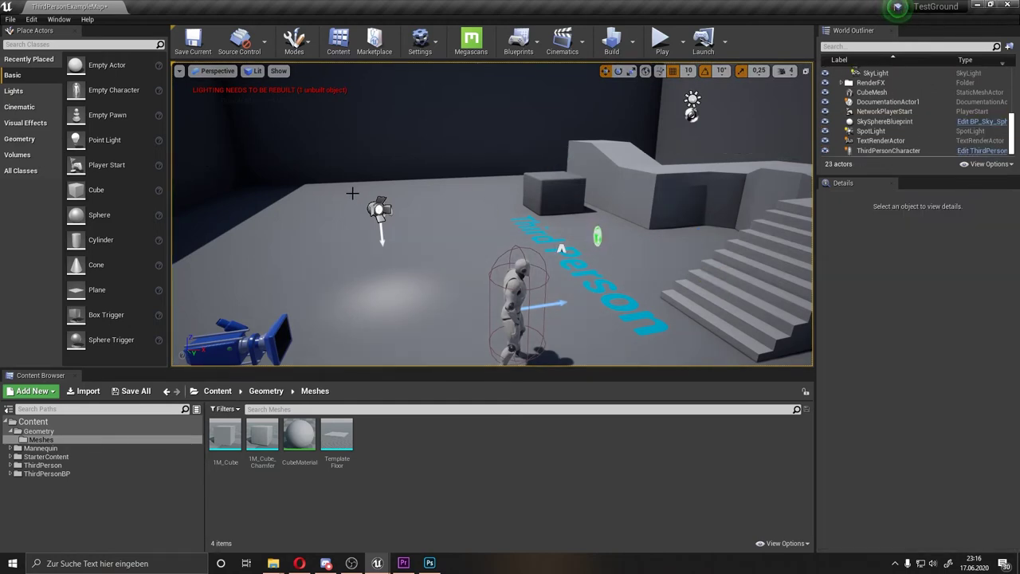
left_click(380, 209)
key("Delete")
right_click_drag(481, 204, 481, 203)
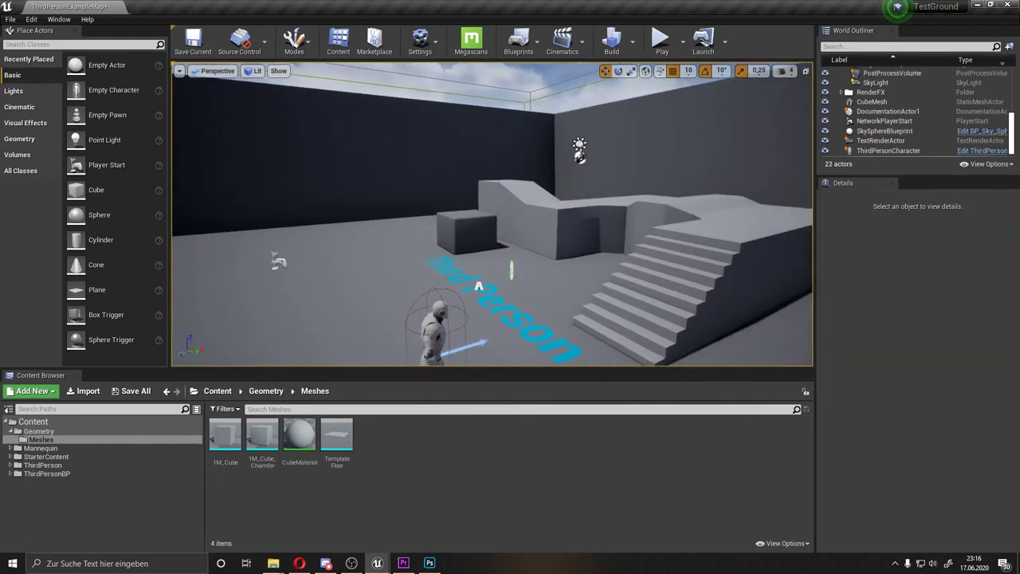
Look over the Build options without building, then Play the level in the editor
left_click(632, 40)
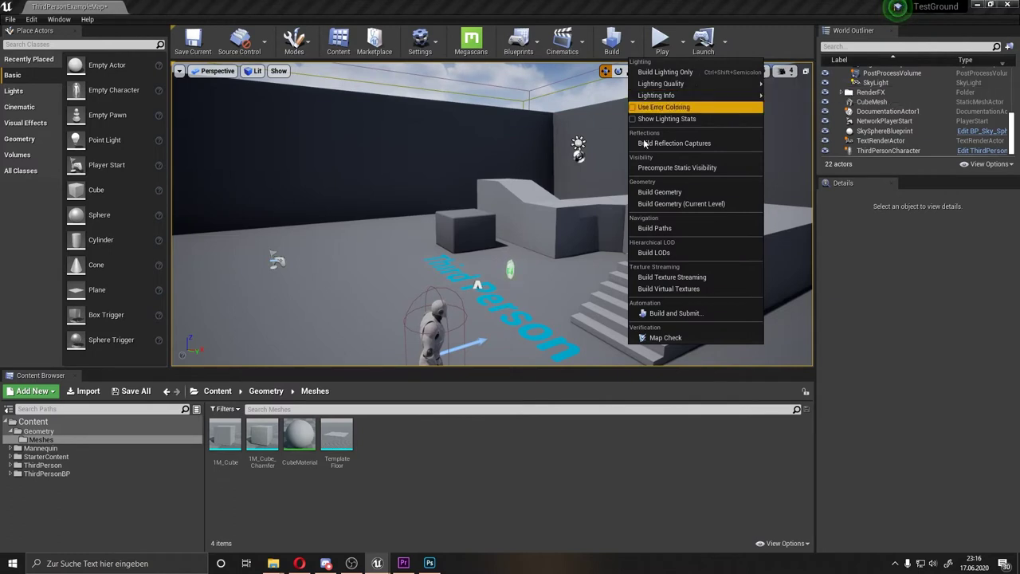
mouse_move(662, 95)
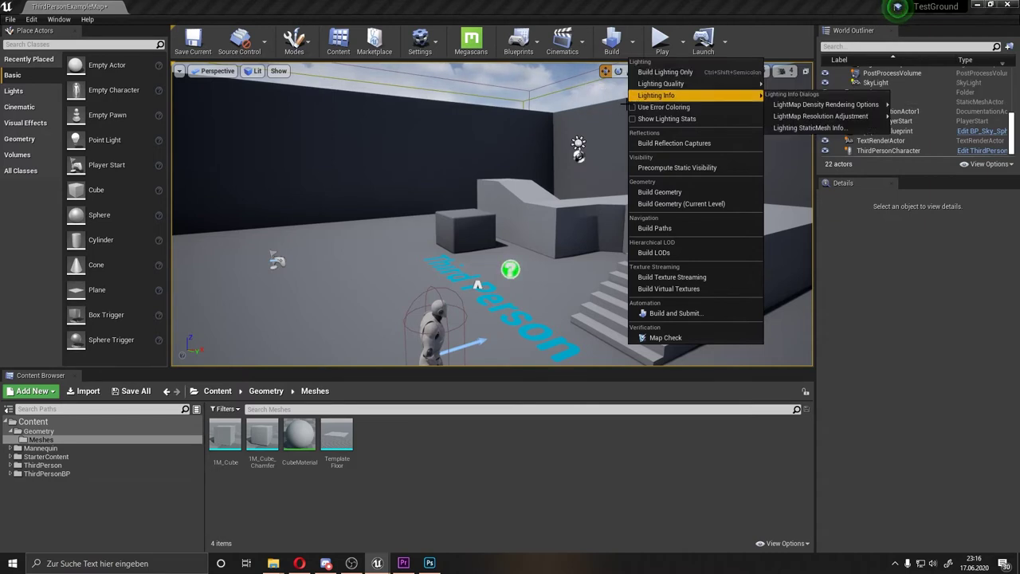
mouse_move(702, 95)
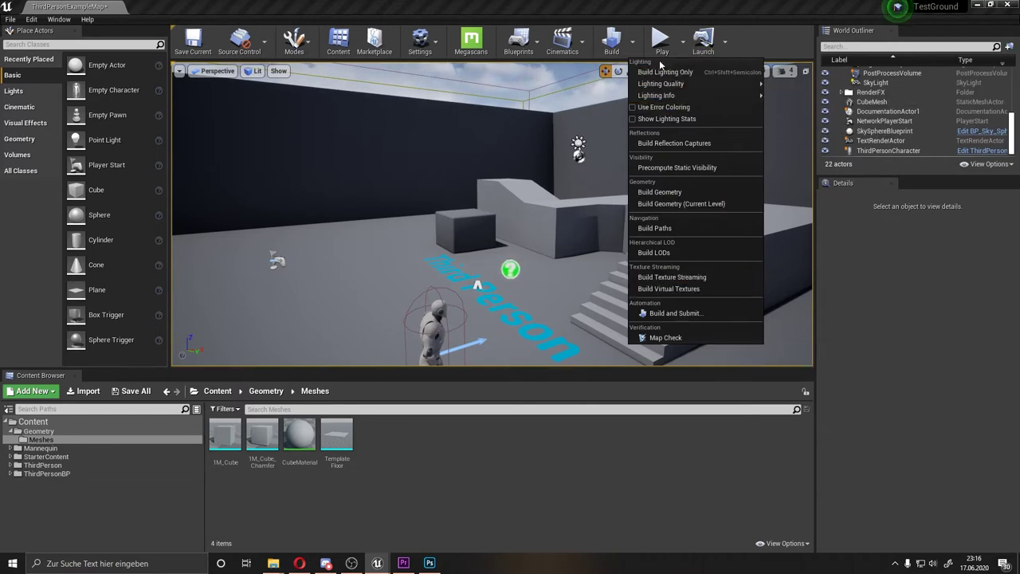
left_click(614, 9)
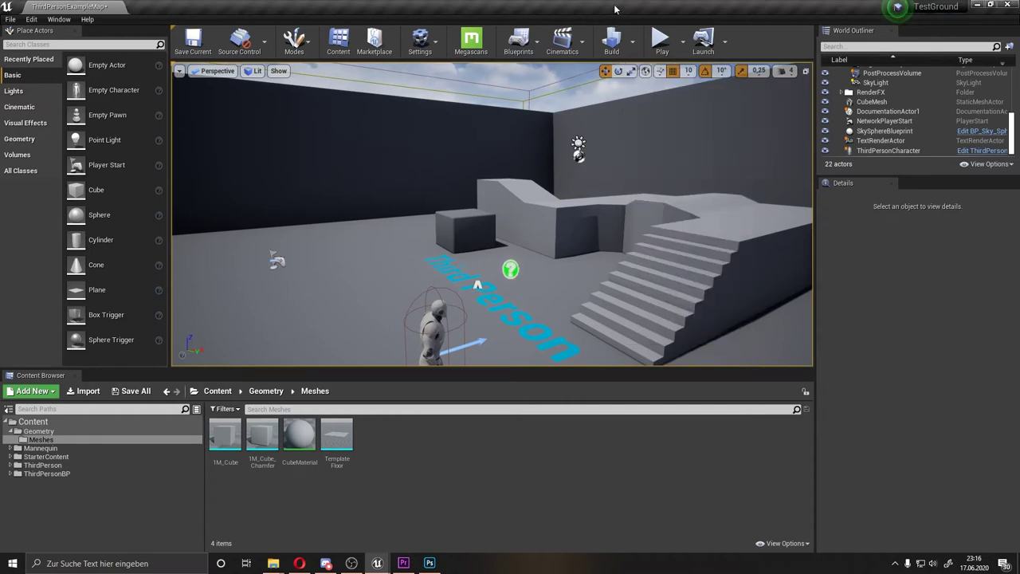
left_click(661, 38)
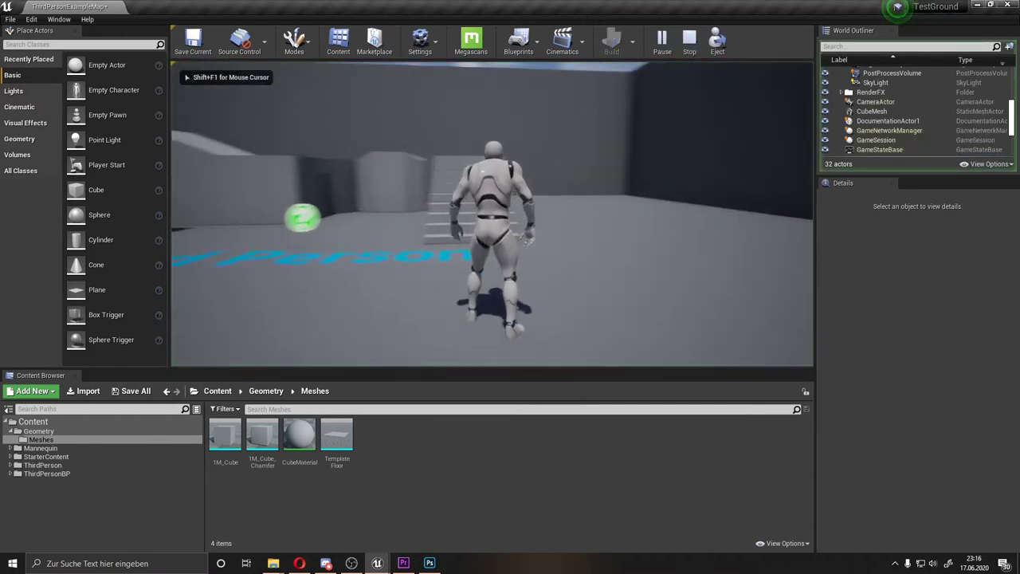
Run the character forward, jump on the stairs, stop play with Esc, and fly the view around
key("w")
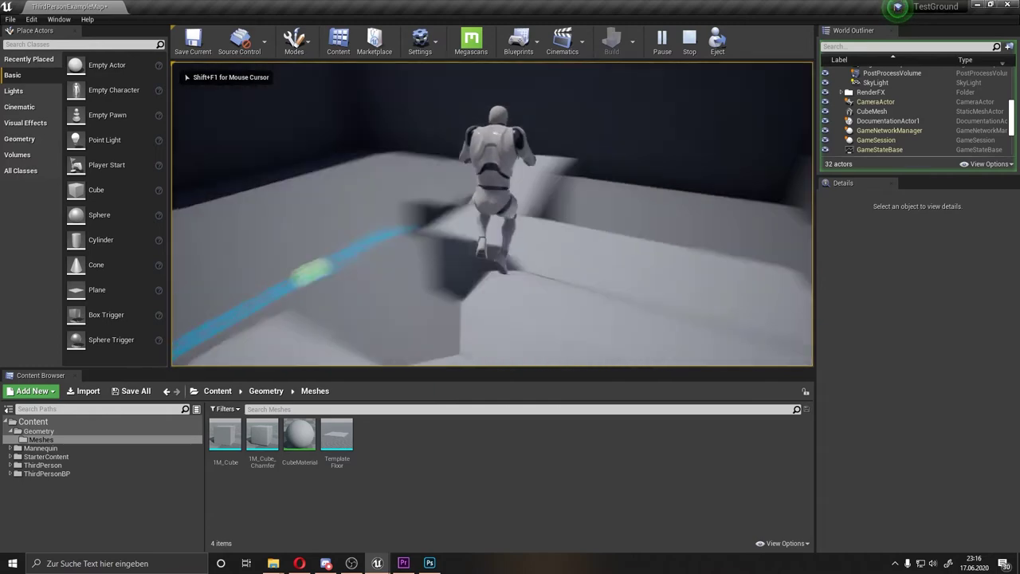
key("space")
key("Escape")
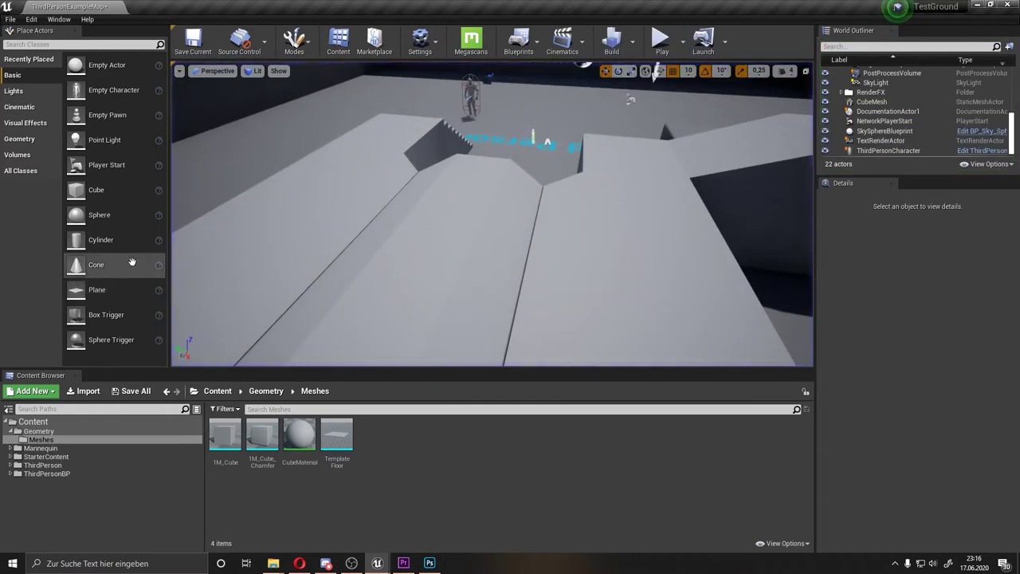
right_click_drag(598, 82, 598, 82)
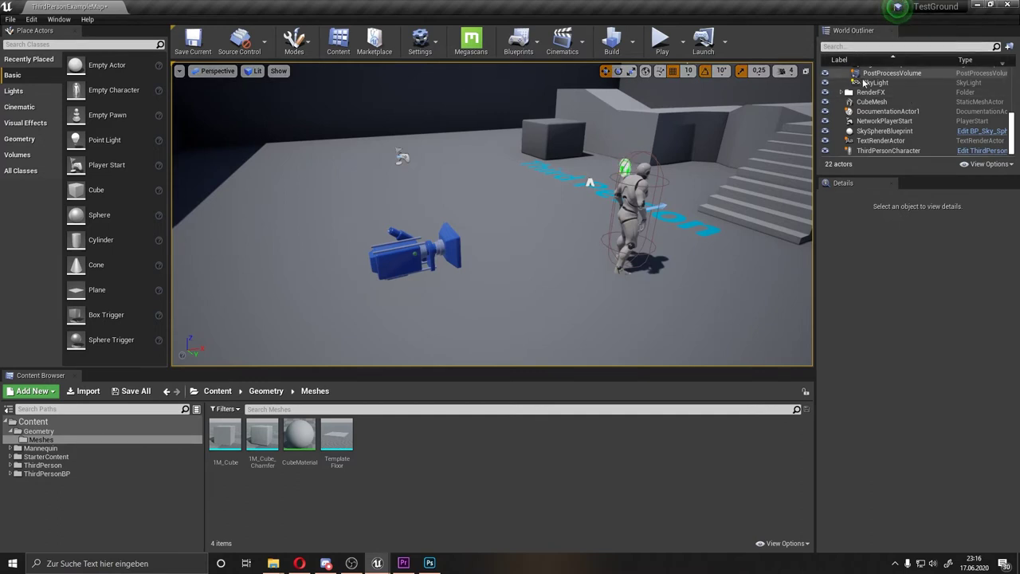
Turn the view toward the left wall and select arena walls, ending on Wall11
scroll(879, 122, "up", 2)
scroll(878, 122, "up", 5)
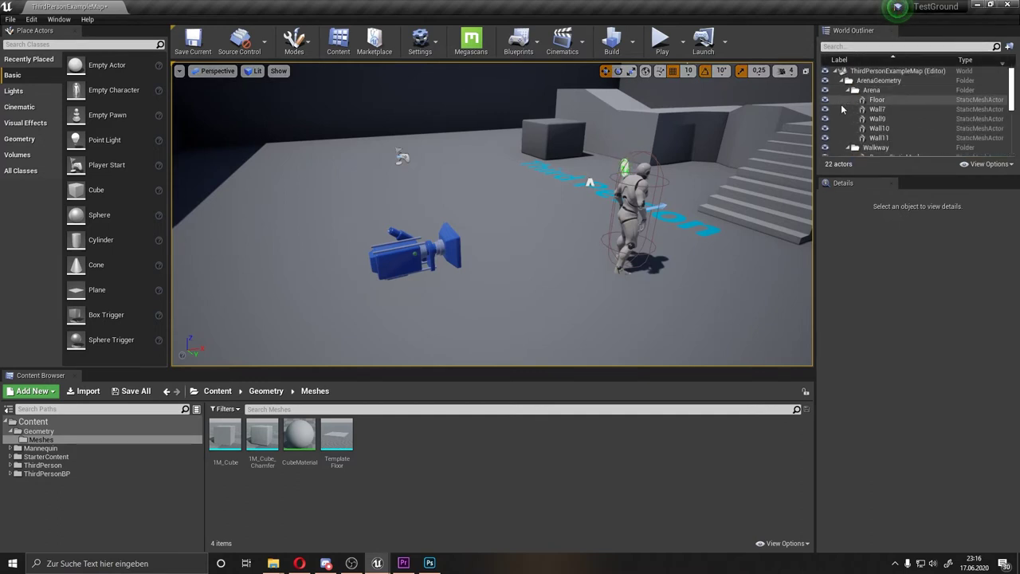
right_click_drag(500, 286, 500, 286)
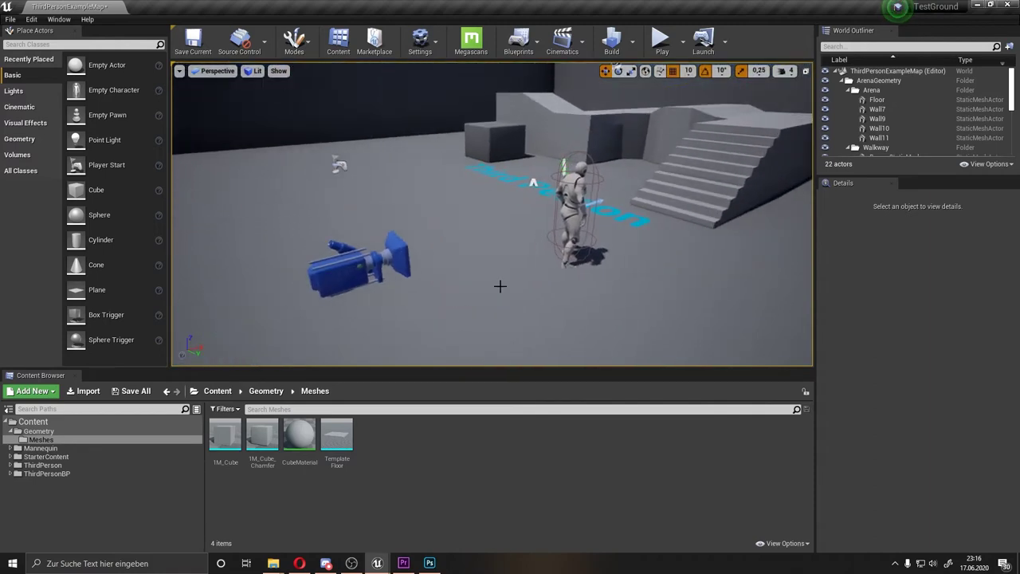
right_click_drag(477, 251, 478, 251)
left_click(877, 119)
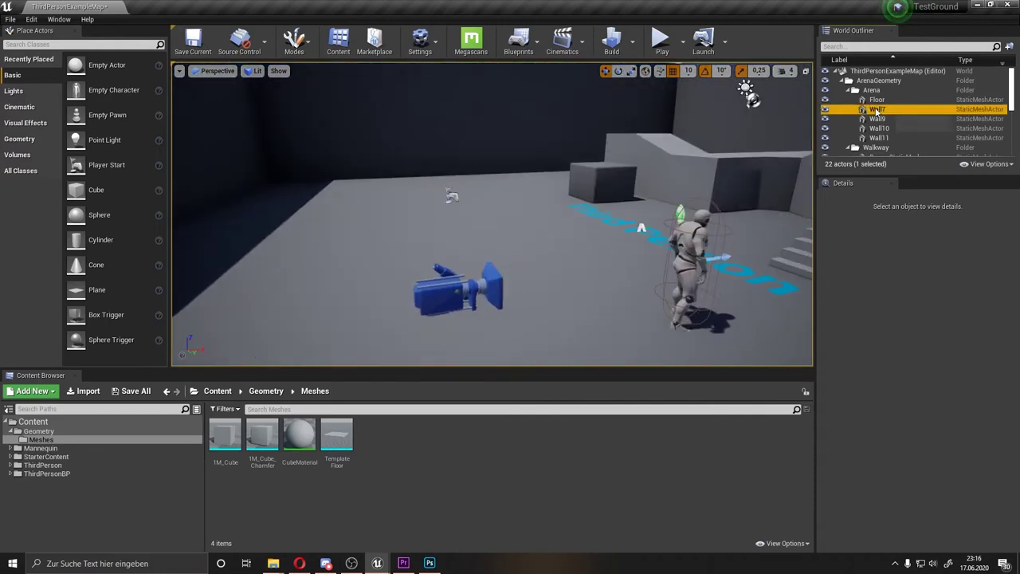
left_click(879, 138)
right_click_drag(494, 239, 494, 239)
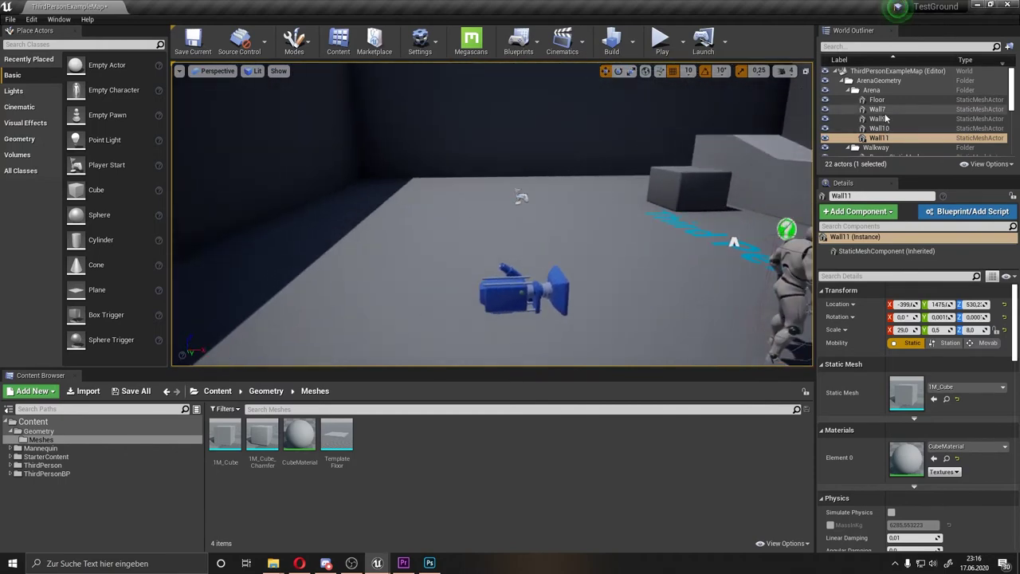
Collapse Arena and peek inside the Walkway and RenderFX folders in the World Outliner
left_click(848, 90)
left_click(849, 100)
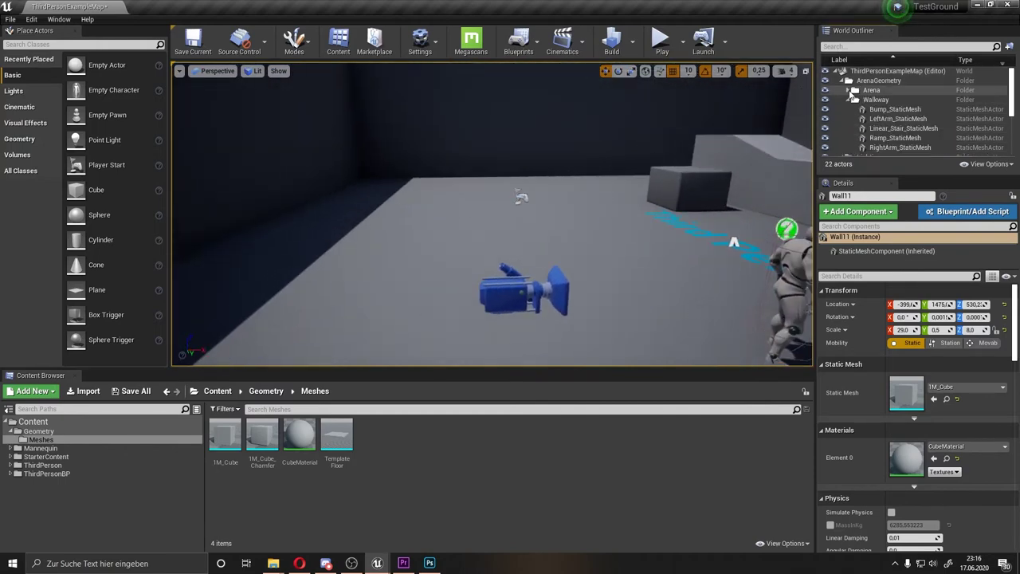
left_click(847, 99)
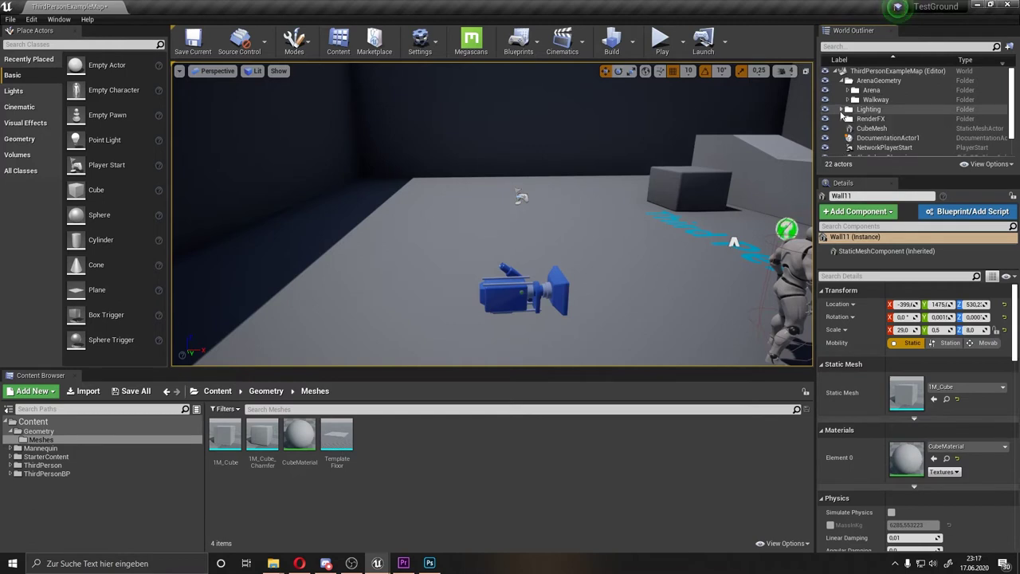
left_click(843, 118)
left_click(842, 118)
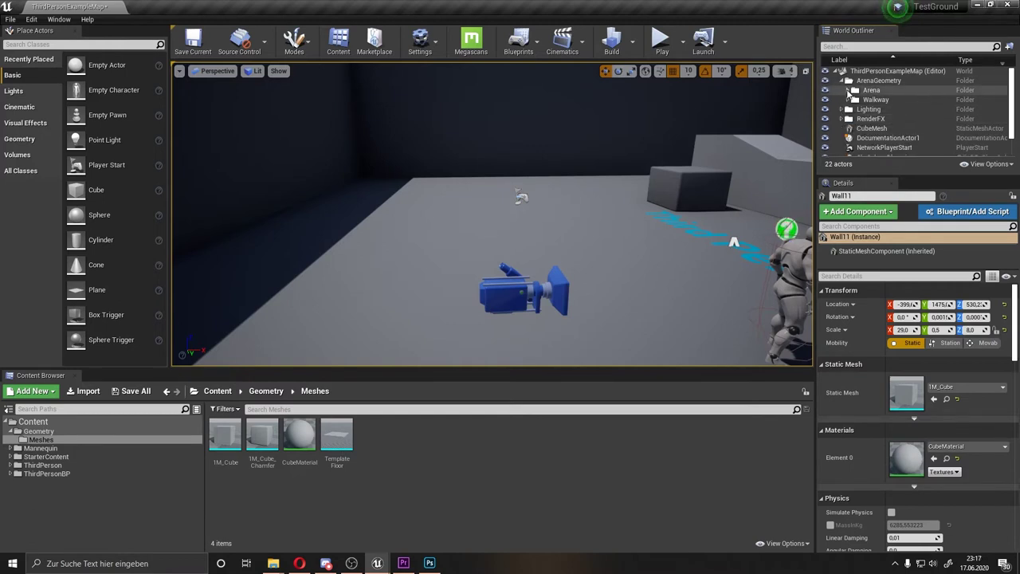
Expand Arena and select Floor, Wall7, Wall9 and Wall11 in turn, then collapse it
left_click(848, 91)
left_click(876, 99)
left_click(876, 109)
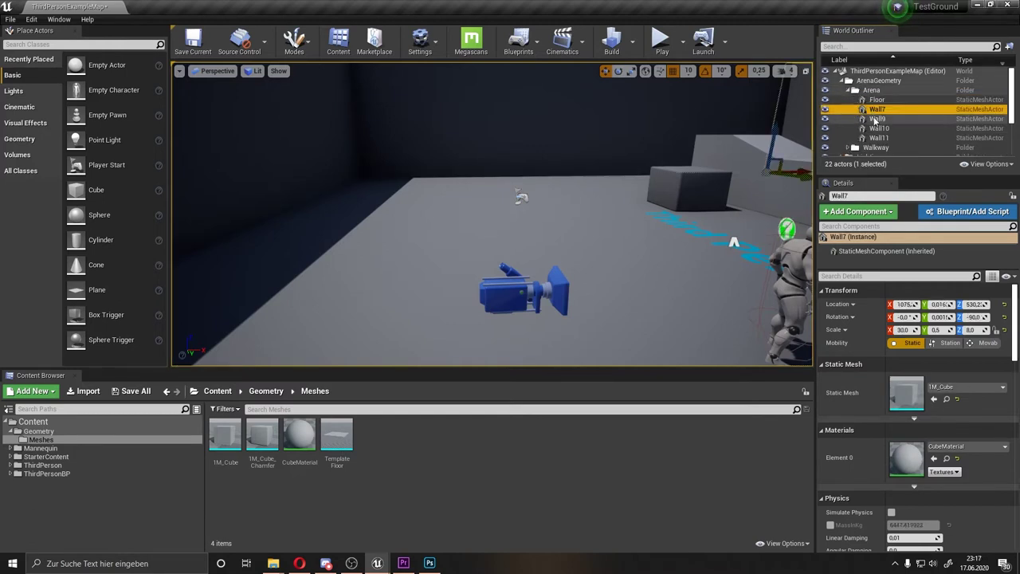
left_click(876, 119)
left_click(878, 137)
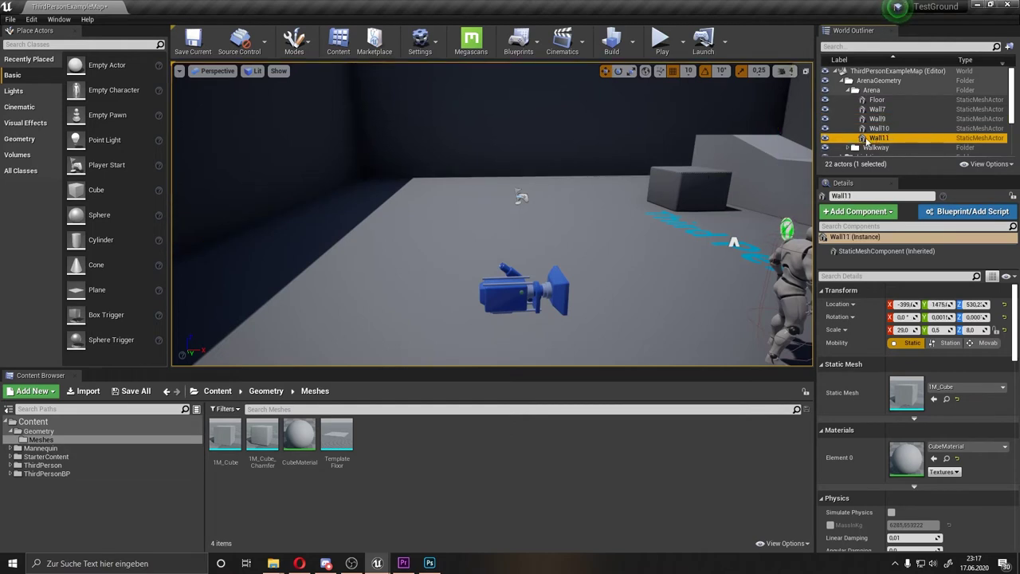
left_click(855, 90)
scroll(856, 119, "down", 3)
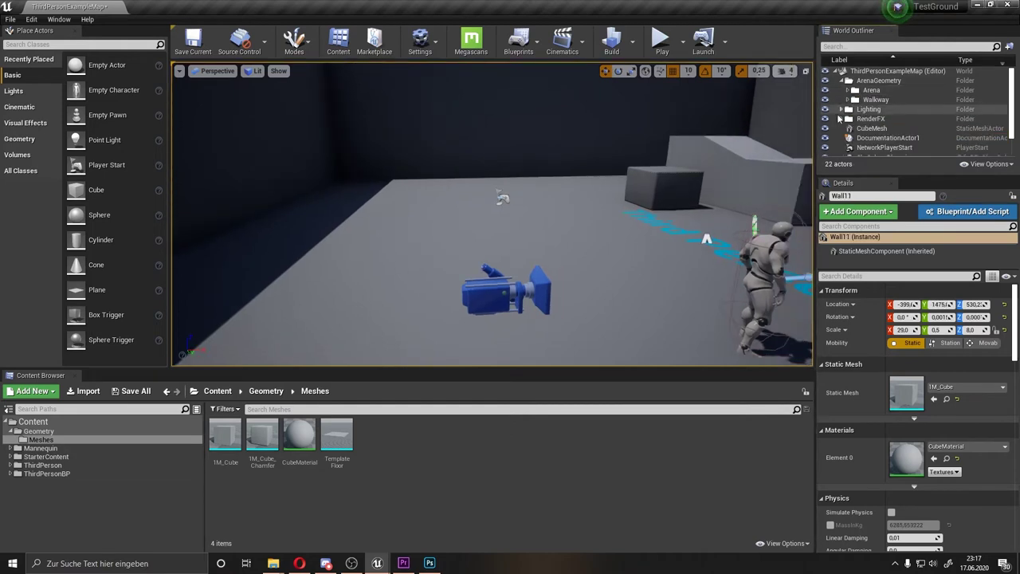
scroll(848, 112, "up", 2)
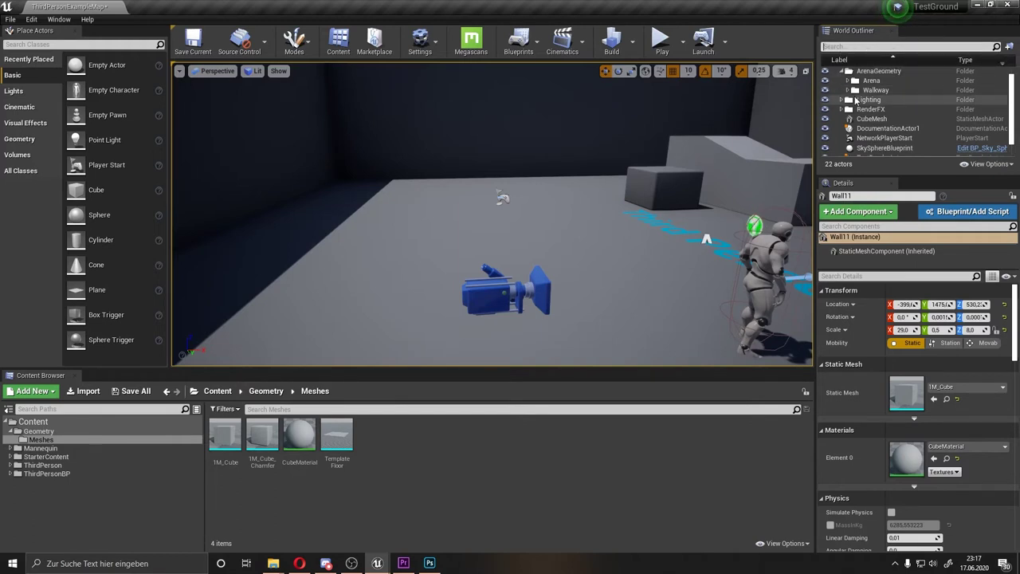
Search the outliner for 'ligh', inspect the Lighting folder, then clear the search
type("ligh")
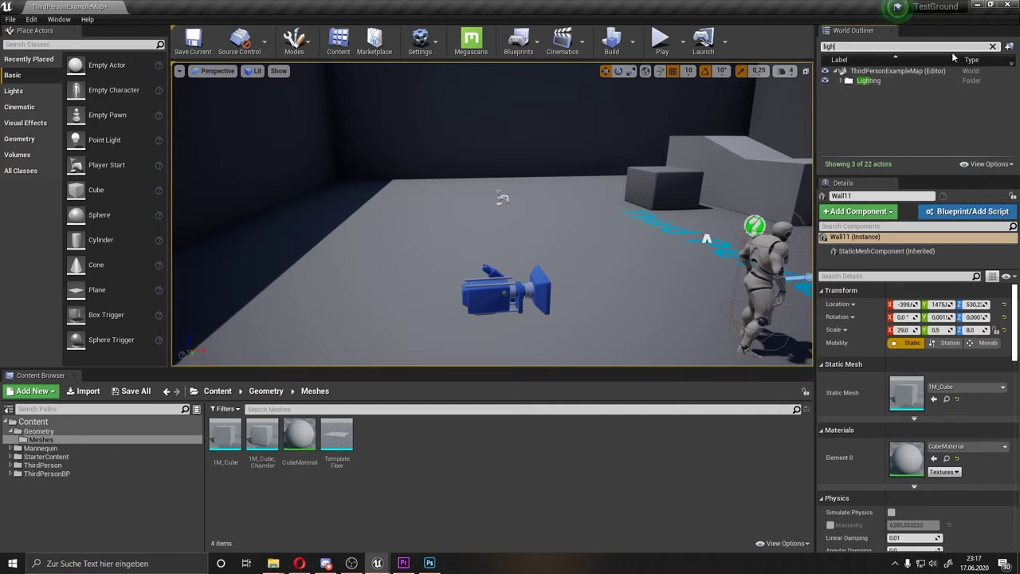
left_click(840, 82)
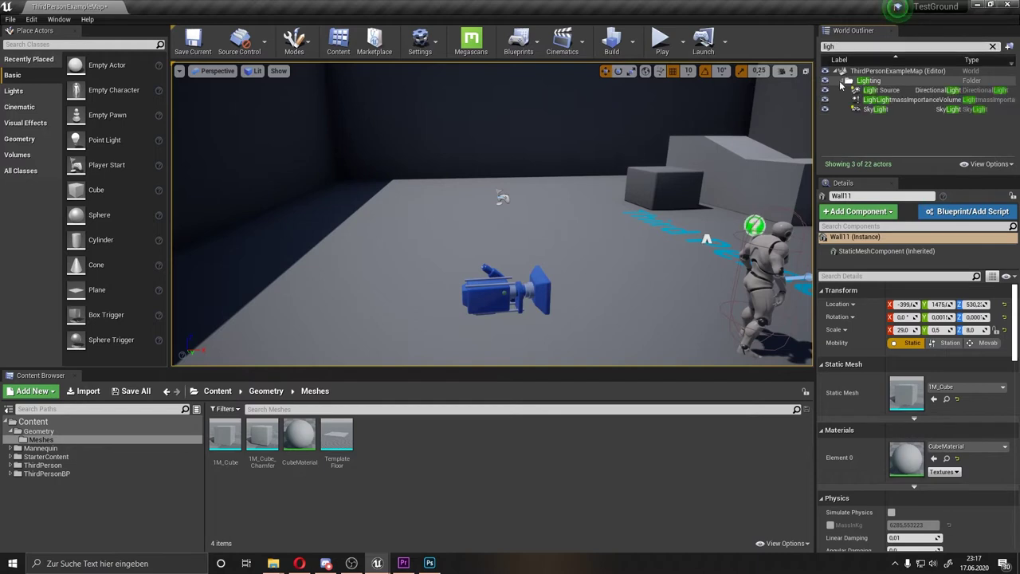
left_click(840, 81)
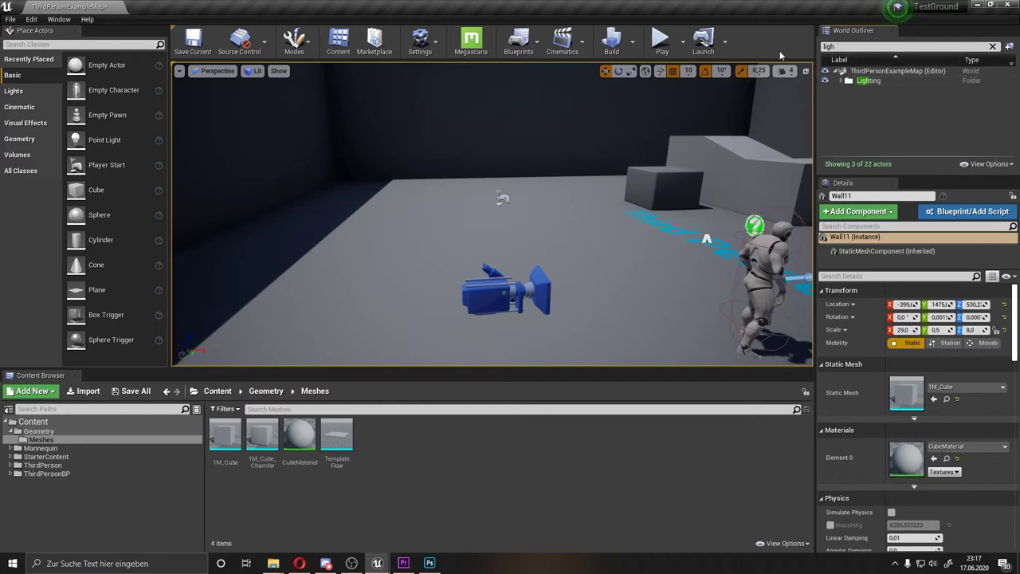
key("Escape")
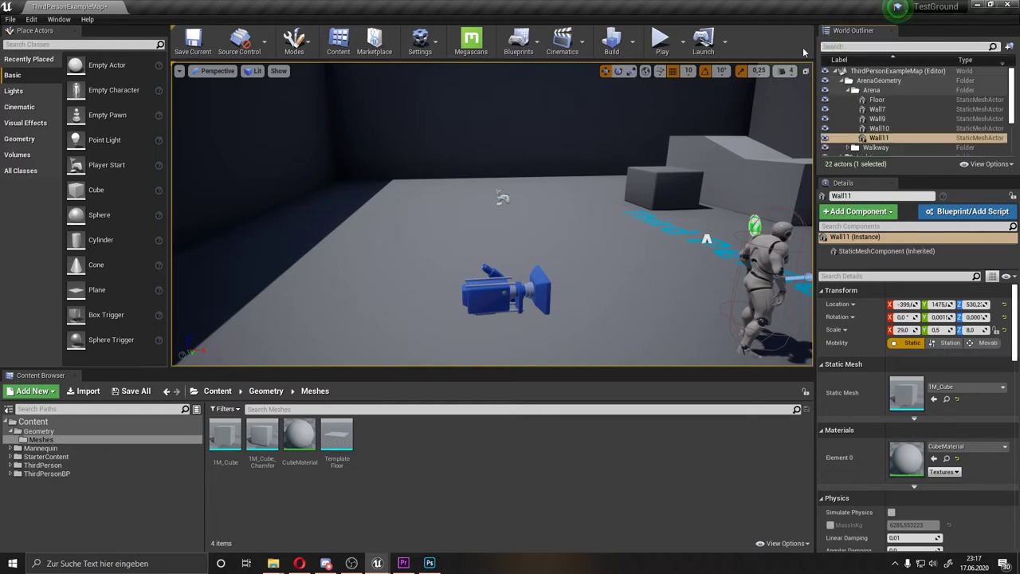
left_click_drag(596, 170, 761, 201)
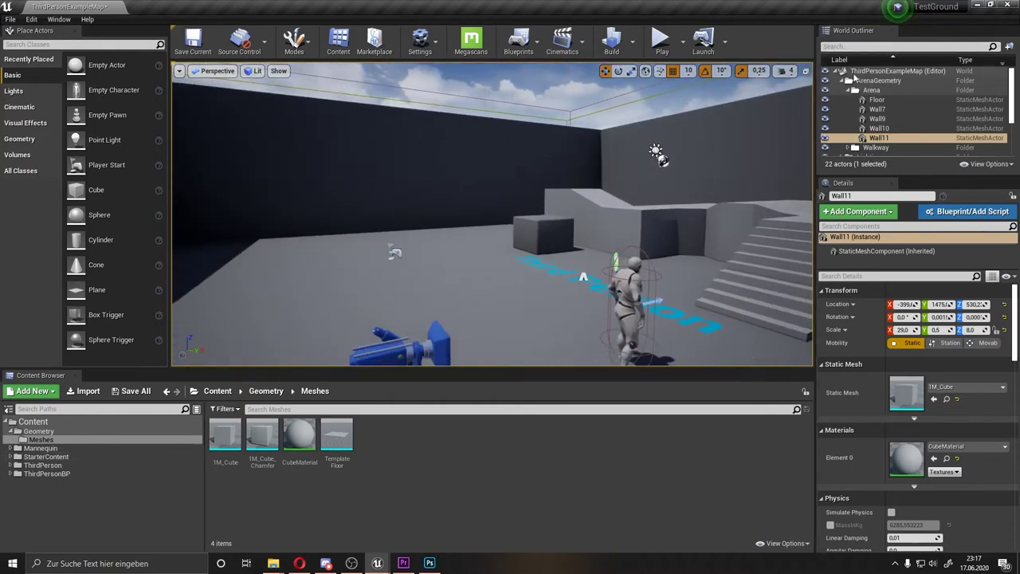
scroll(461, 293, "down", 5)
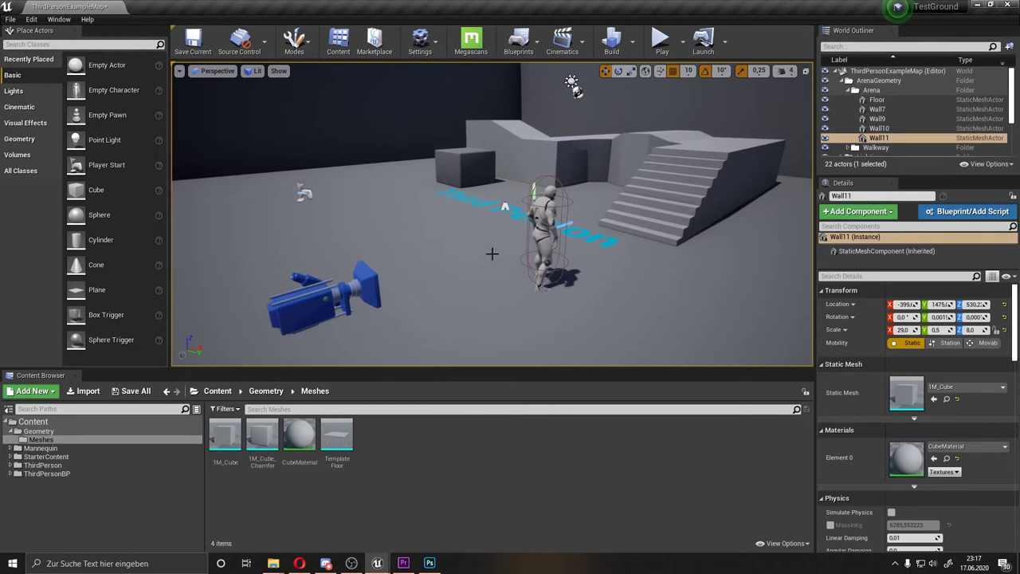
left_click(458, 235)
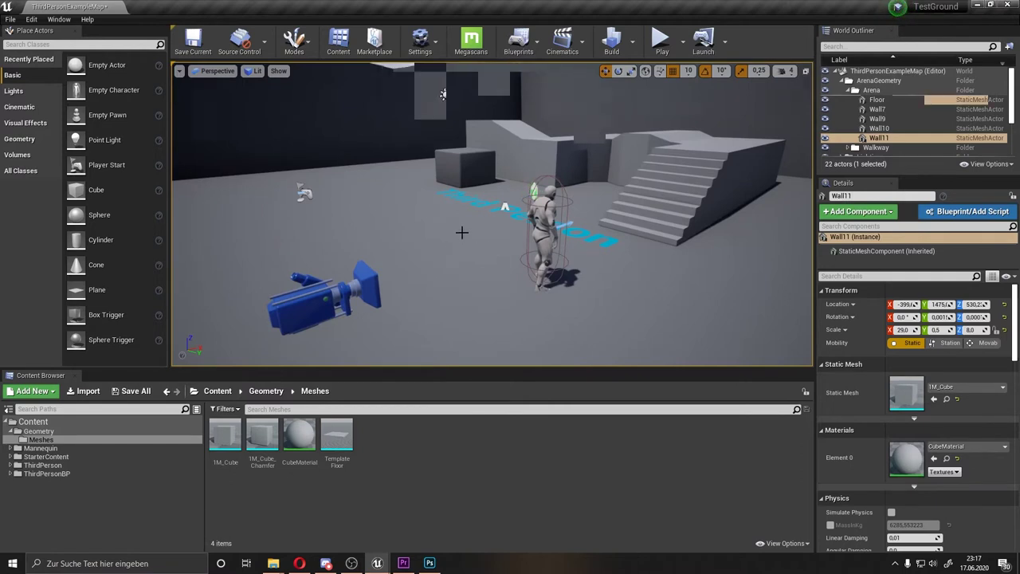
left_click_drag(462, 228, 510, 231)
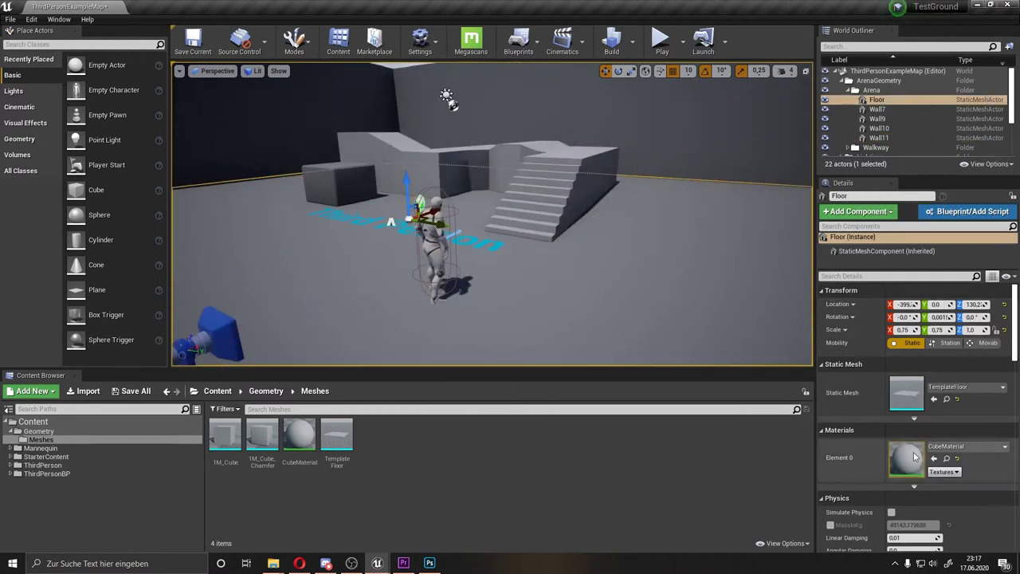
left_click(347, 183)
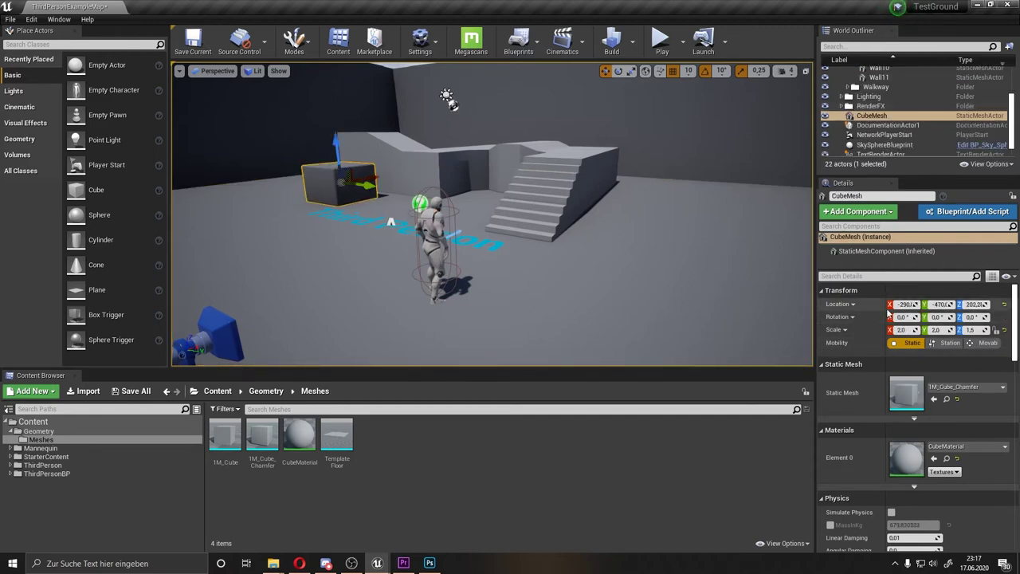
left_click_drag(909, 303, 892, 304)
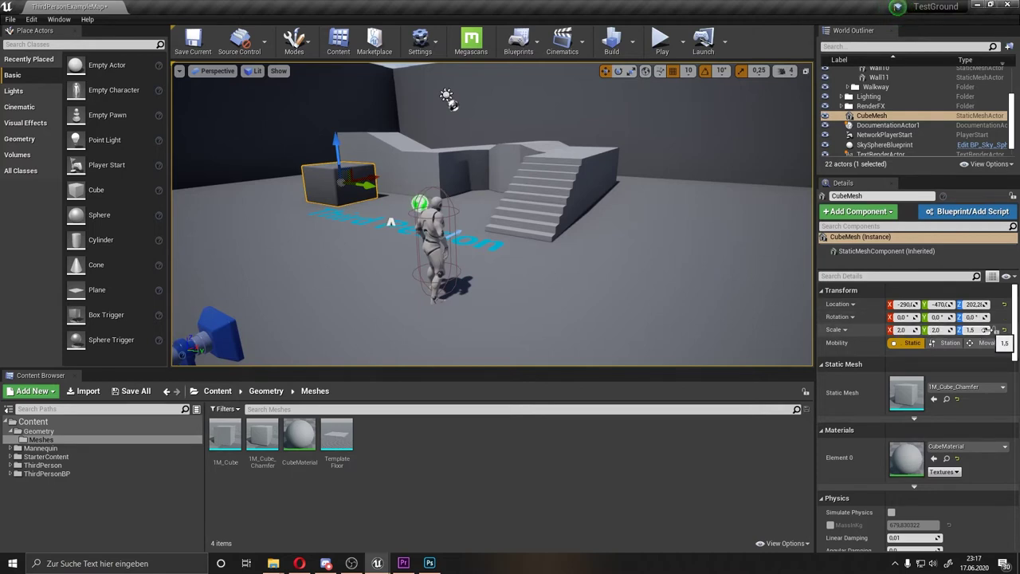
left_click_drag(546, 241, 526, 223)
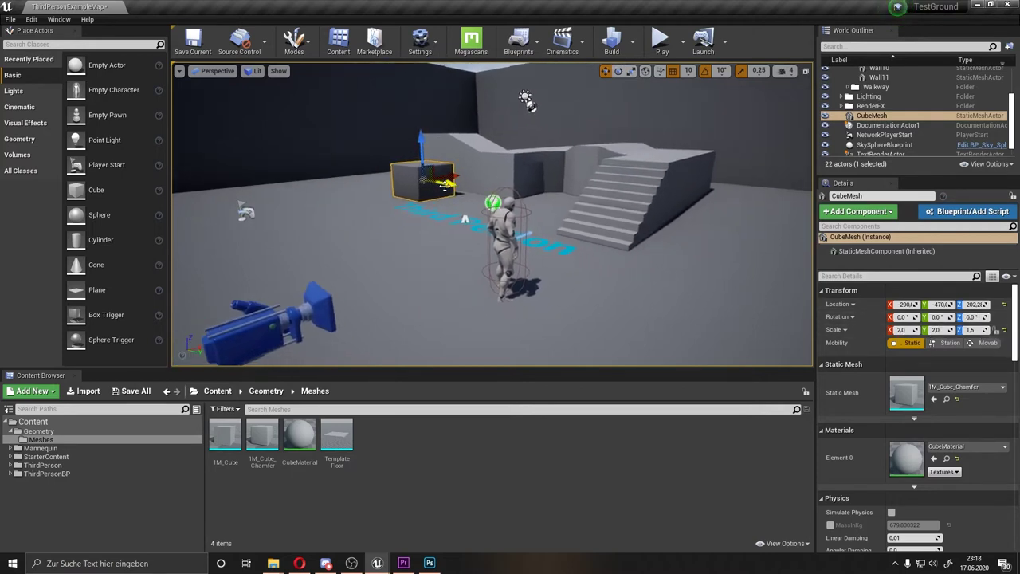
mouse_move(444, 185)
left_mouse_down()
mouse_move(519, 206)
mouse_move(393, 206)
left_mouse_up()
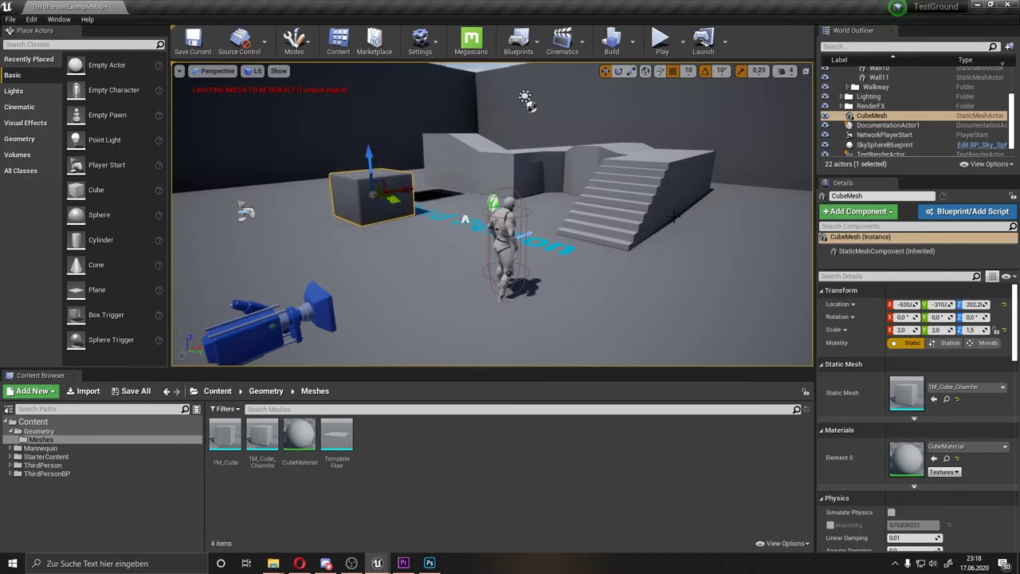
key("e")
mouse_move(354, 205)
left_mouse_down()
mouse_move(404, 202)
mouse_move(361, 206)
mouse_move(422, 231)
left_mouse_up()
key("w")
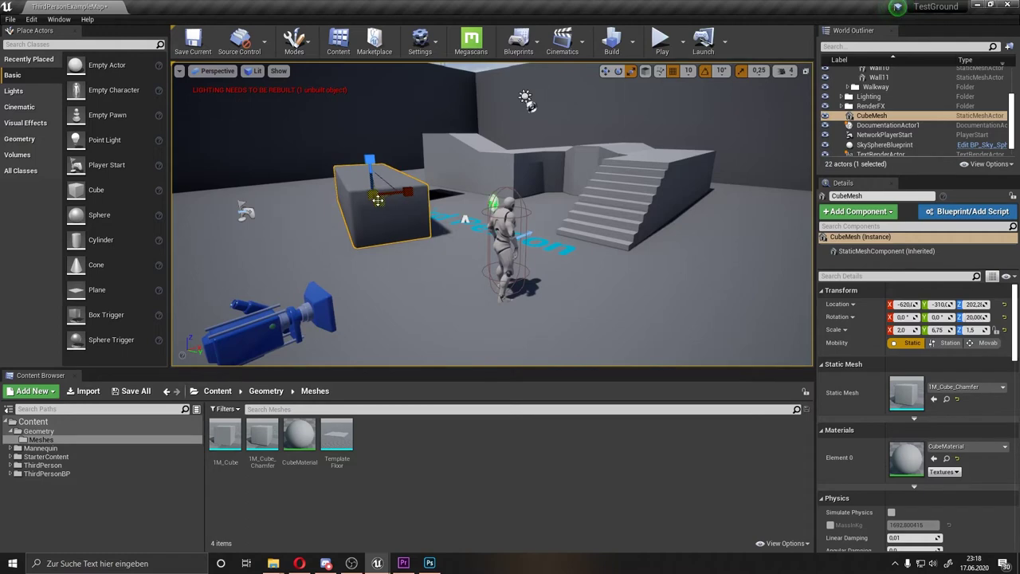
key("ctrl+z")
key("ctrl+z")
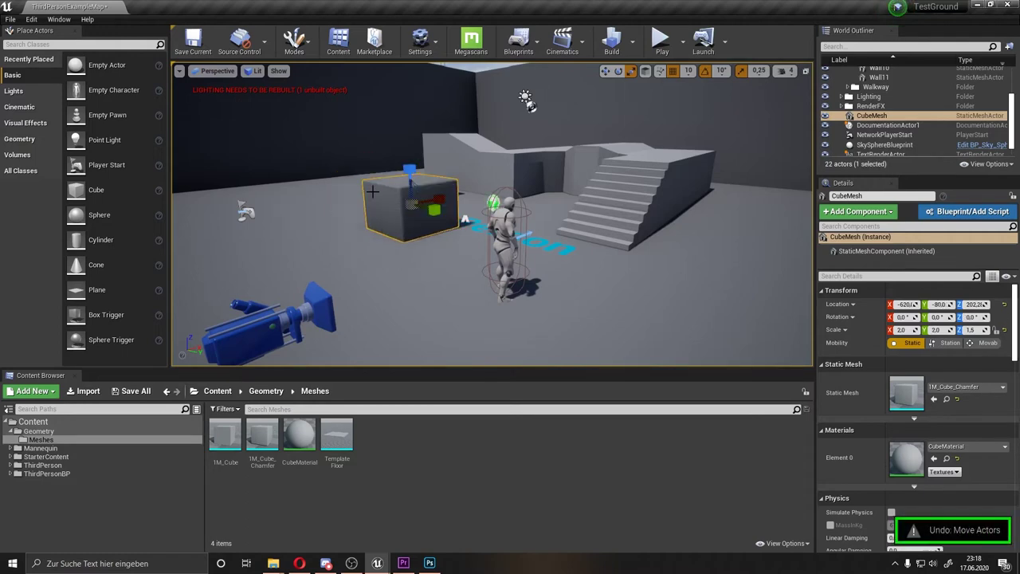
key("ctrl+z")
key("ctrl+z")
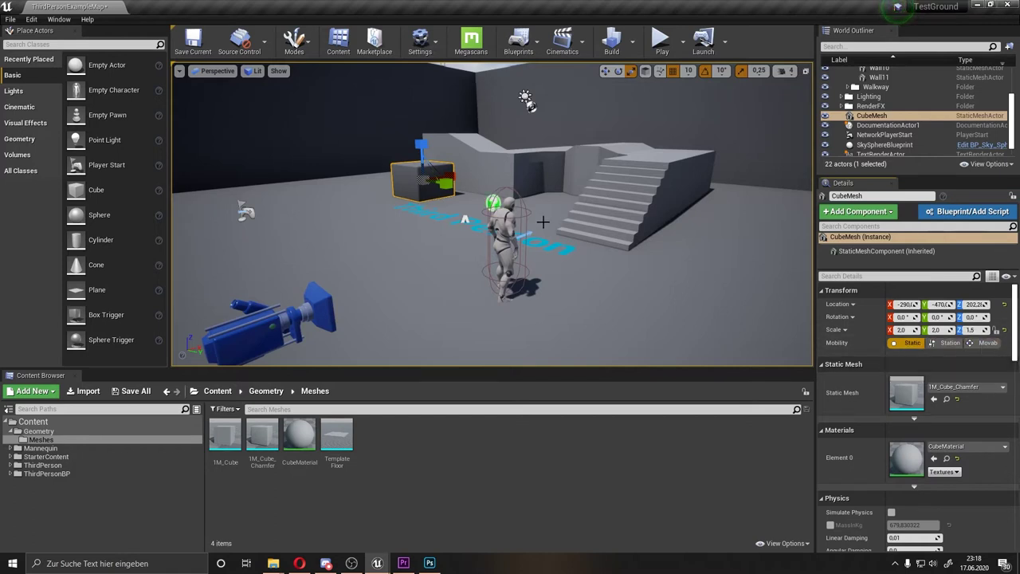
left_click(983, 345)
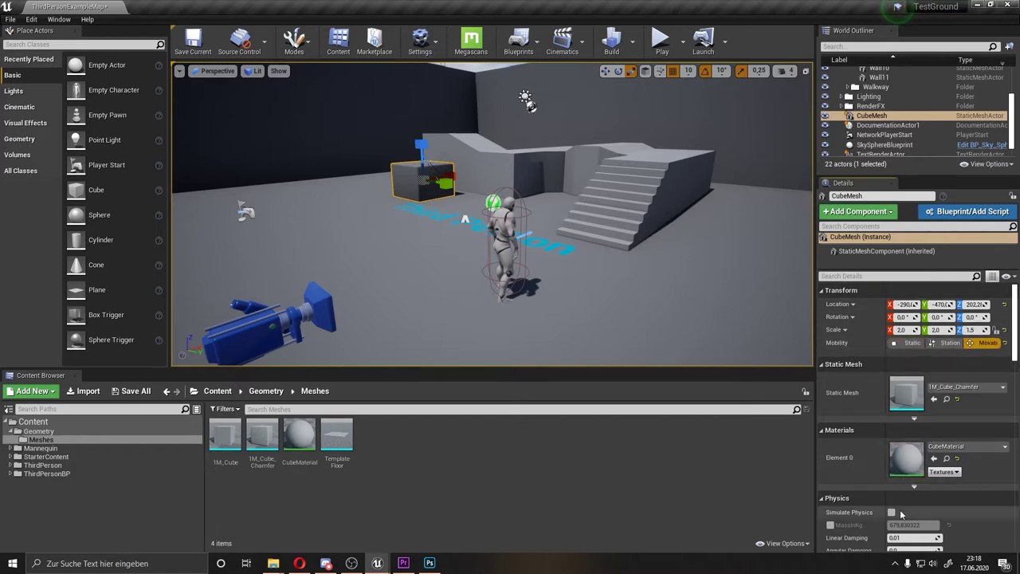
scroll(897, 518, "down", 1)
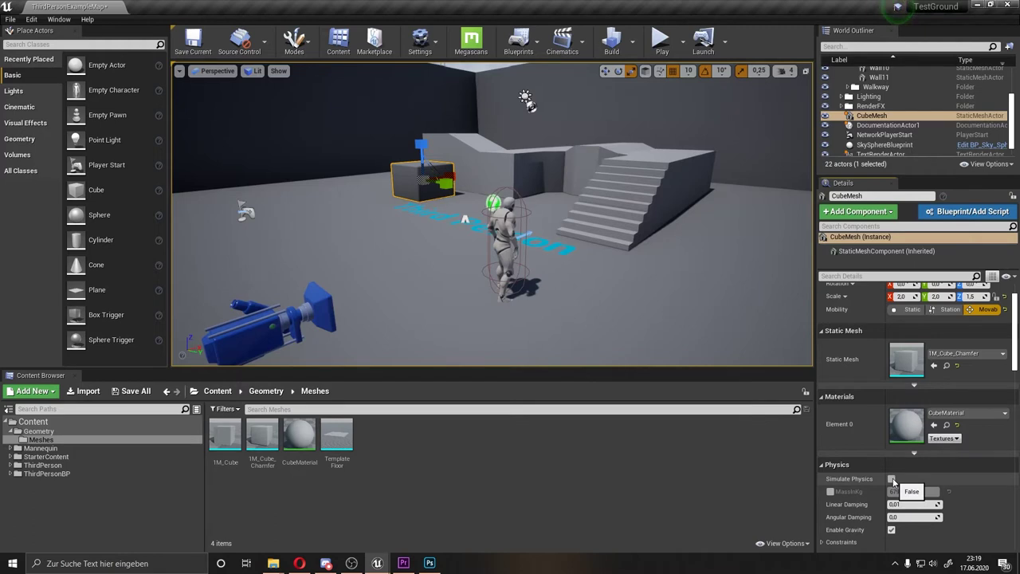
left_click(908, 309)
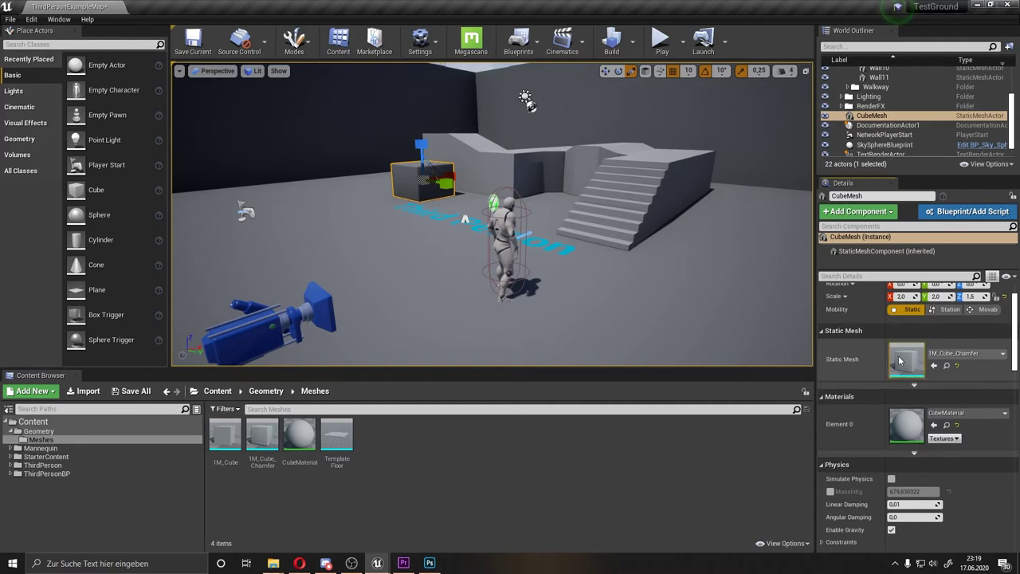
scroll(945, 355, "down", 1)
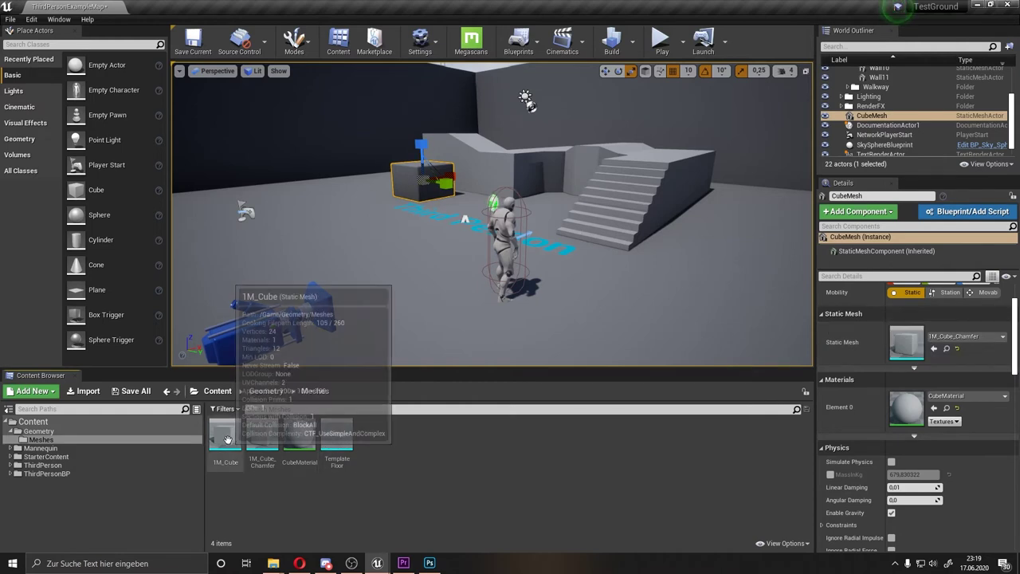
mouse_move(225, 434)
left_mouse_down()
mouse_move(826, 434)
mouse_move(906, 342)
left_mouse_up()
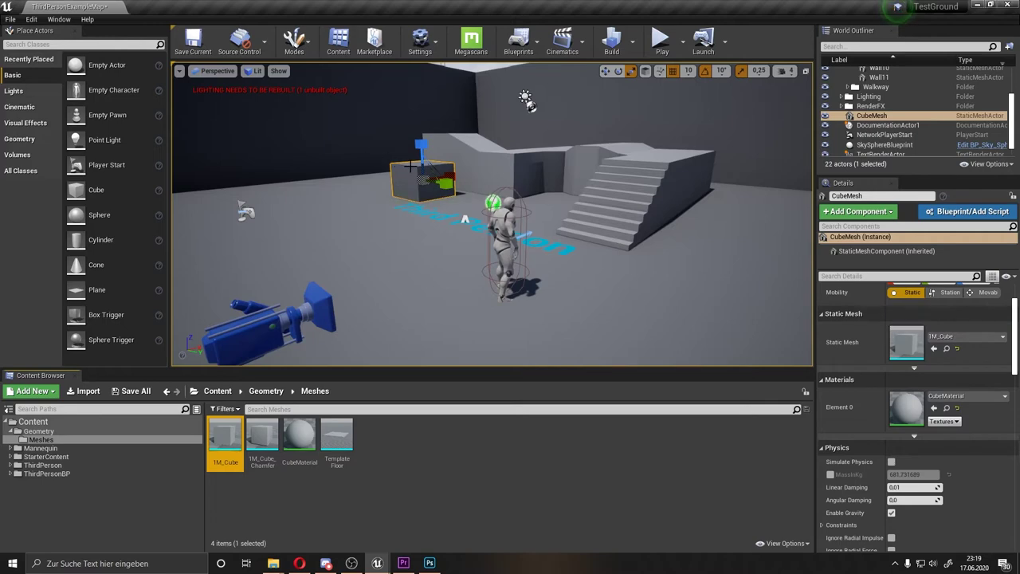
left_click_drag(263, 435, 911, 341)
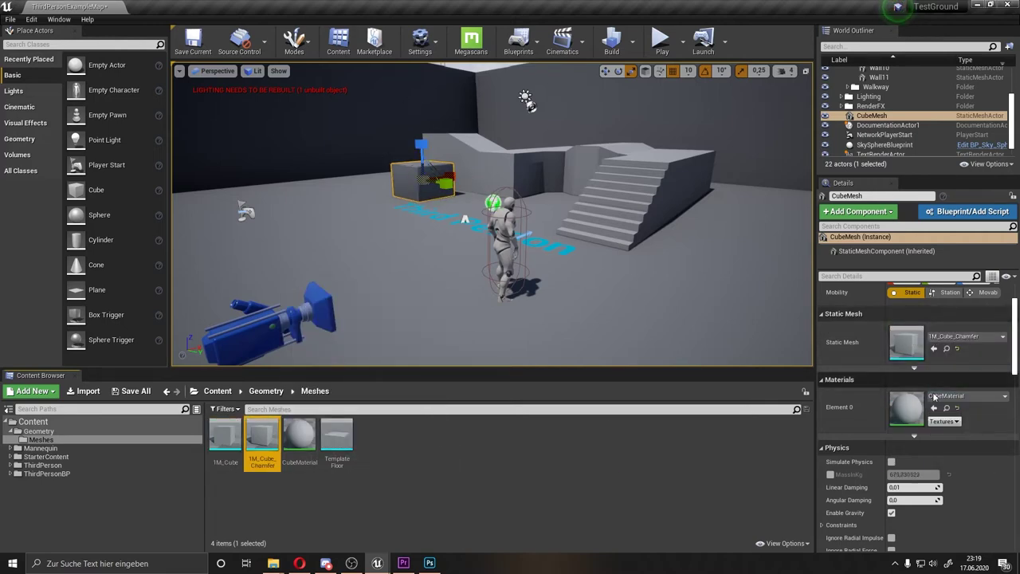
left_click(906, 410)
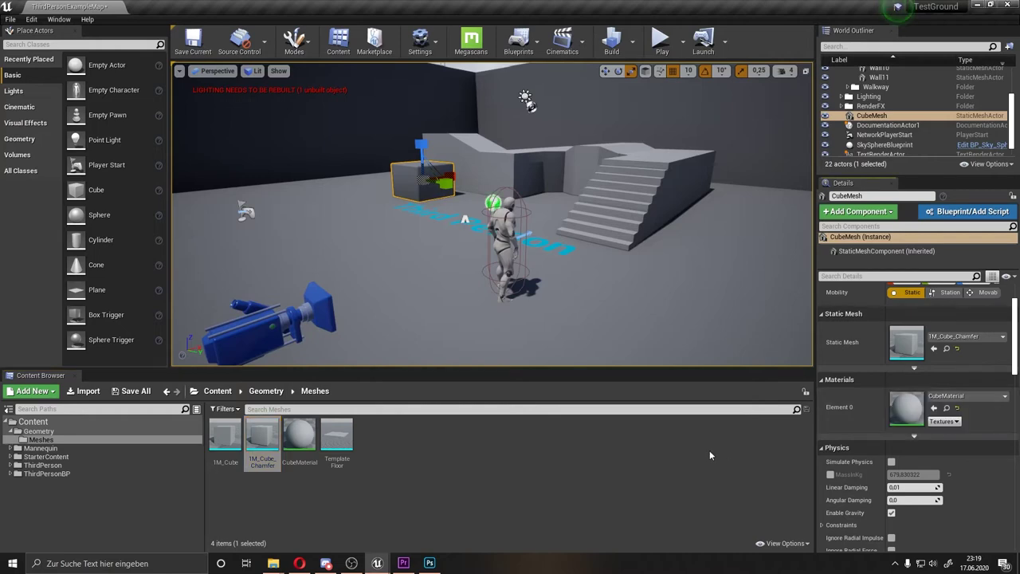
scroll(904, 375, "down", 2)
scroll(903, 348, "down", 3)
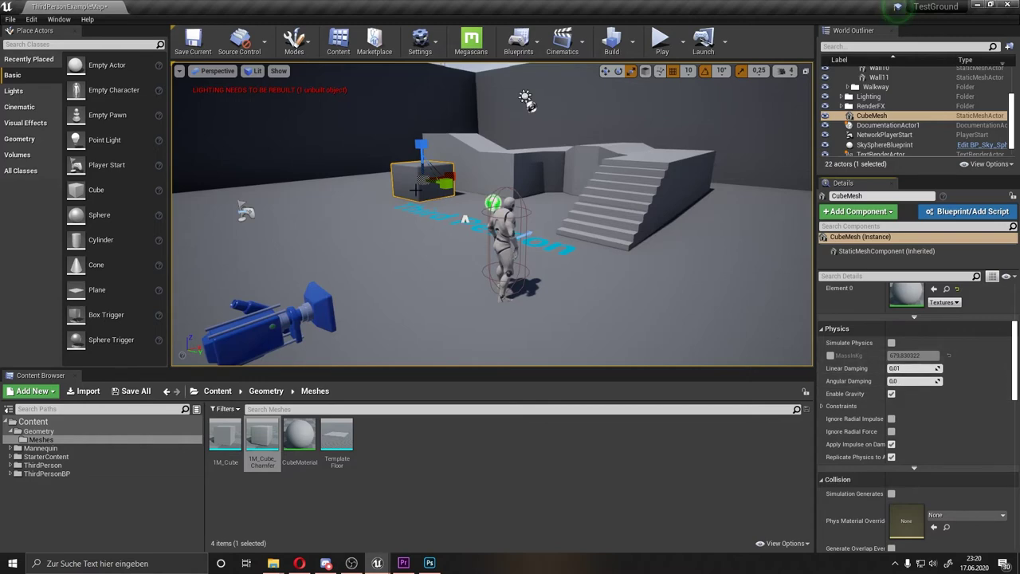
mouse_move(431, 222)
right_mouse_down()
mouse_move(382, 191)
mouse_move(343, 208)
right_mouse_up()
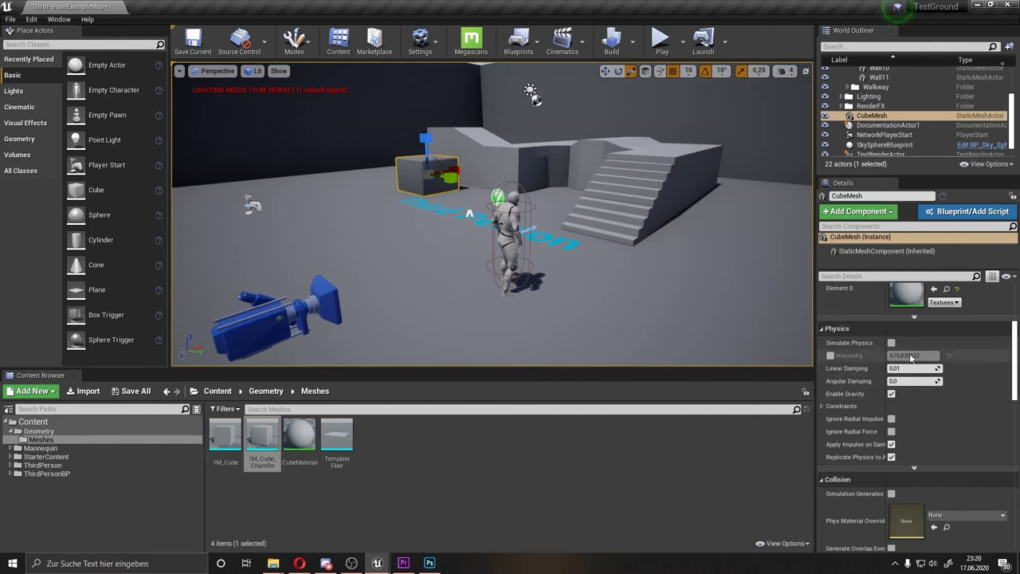
scroll(938, 427, "down", 1)
scroll(932, 359, "up", 2)
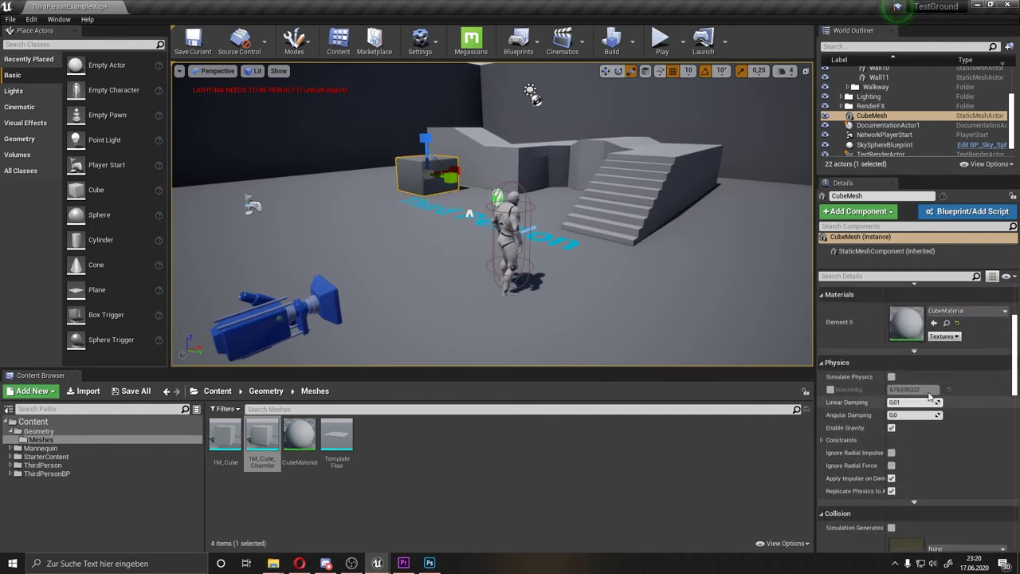
scroll(928, 287, "up", 1)
scroll(928, 319, "down", 2)
scroll(917, 446, "down", 2)
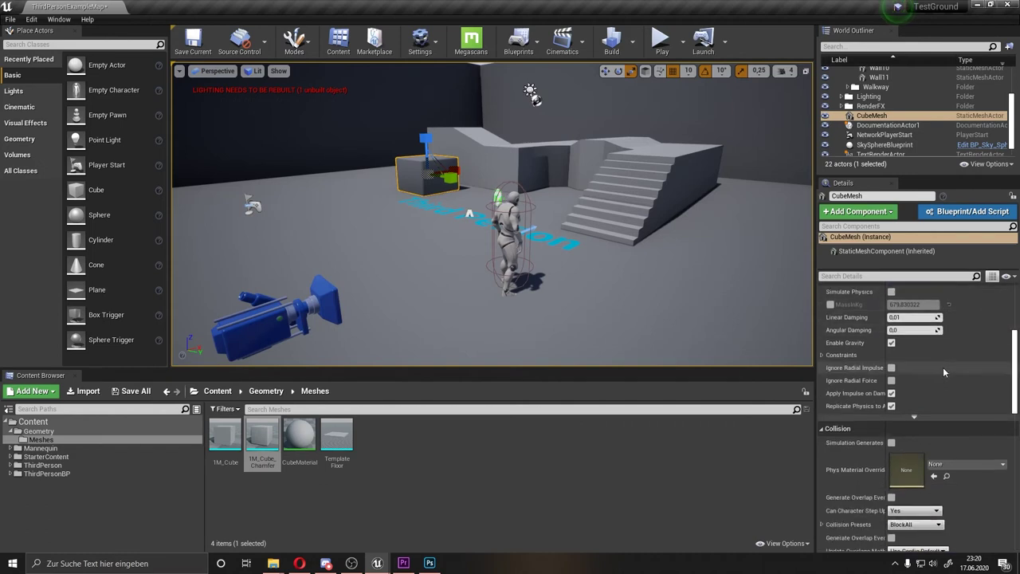
scroll(948, 382, "down", 2)
scroll(945, 371, "down", 1)
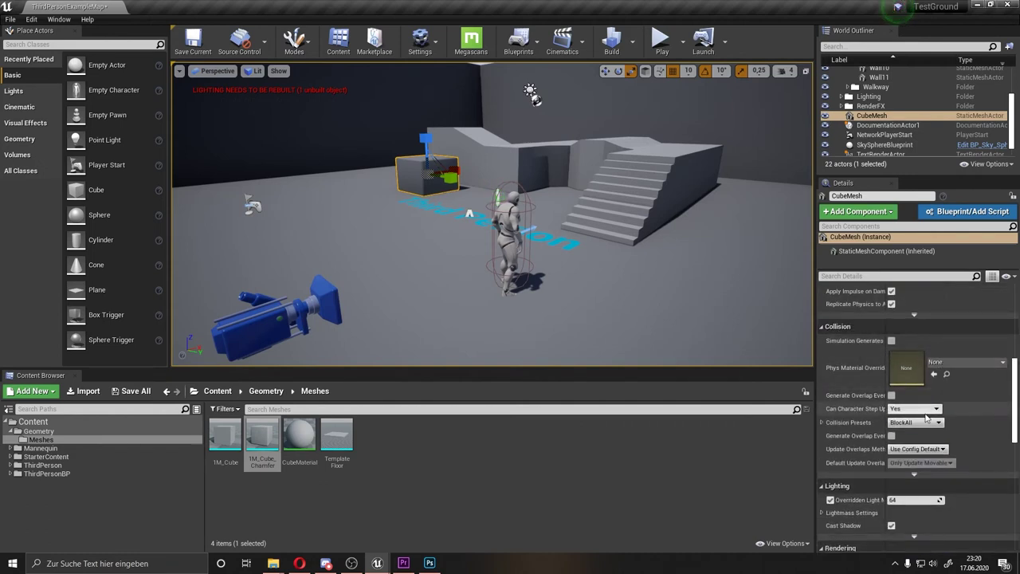
scroll(928, 372, "down", 2)
scroll(916, 368, "down", 1)
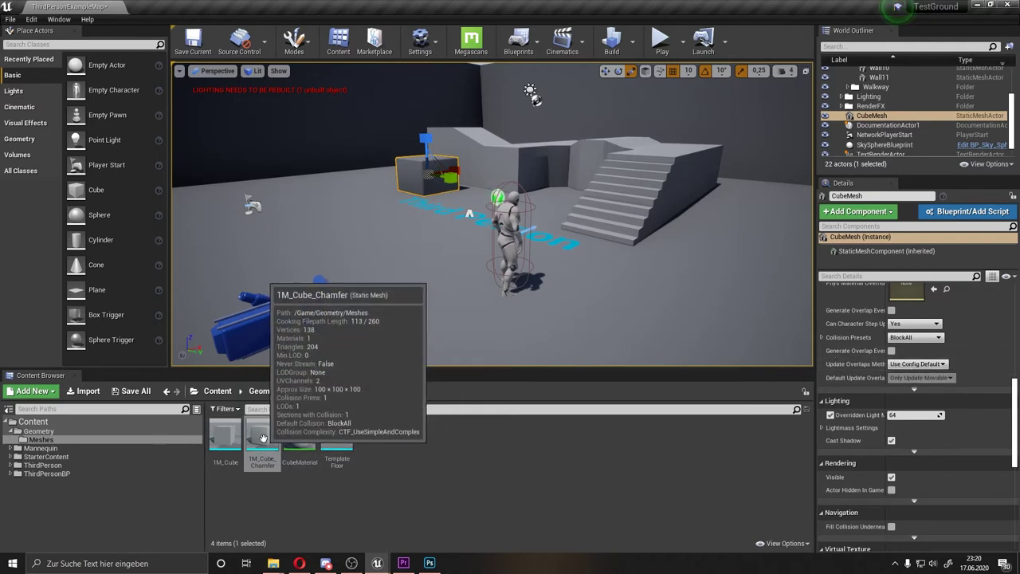
scroll(948, 406, "down", 1)
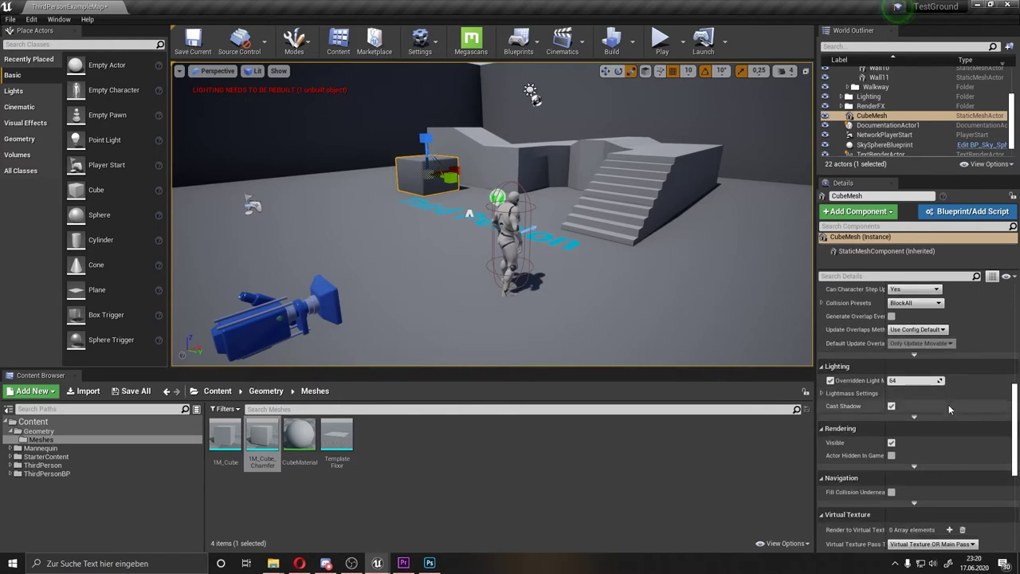
scroll(948, 408, "down", 1)
scroll(948, 409, "down", 1)
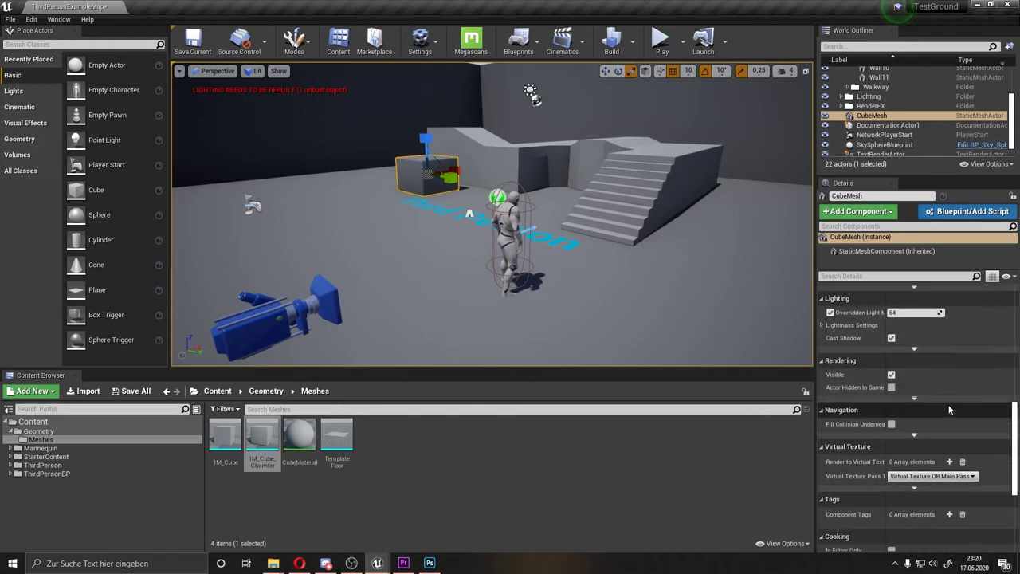
scroll(948, 409, "down", 1)
scroll(948, 409, "down", 1)
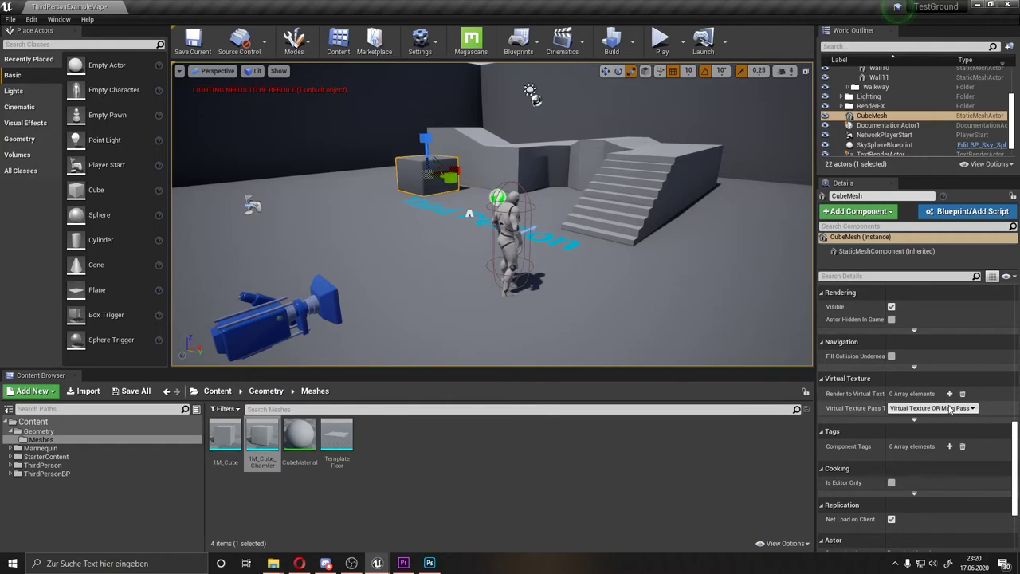
scroll(948, 408, "up", 1)
scroll(945, 405, "up", 2)
scroll(940, 400, "up", 1)
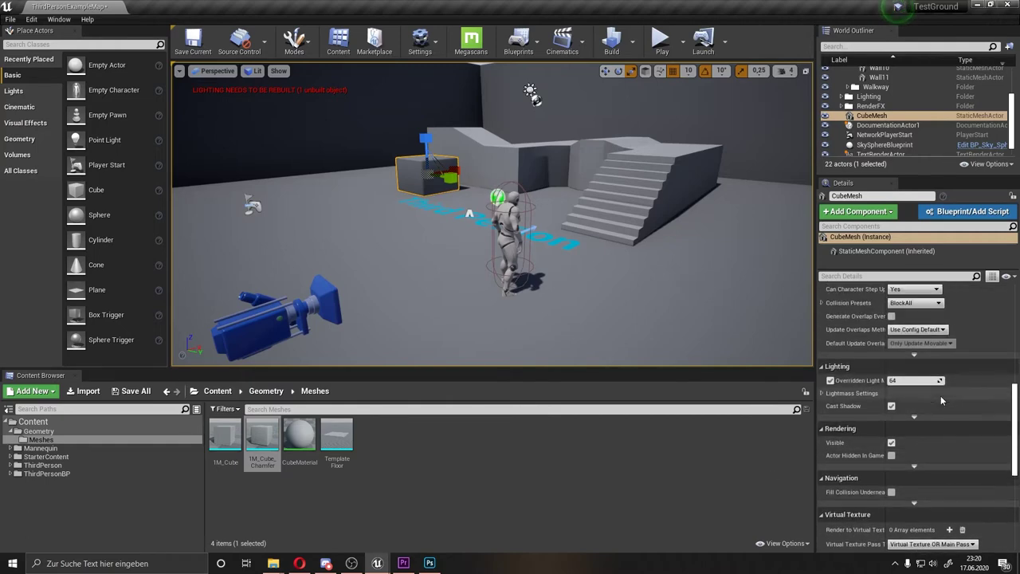
scroll(940, 395, "up", 5)
scroll(978, 454, "down", 1)
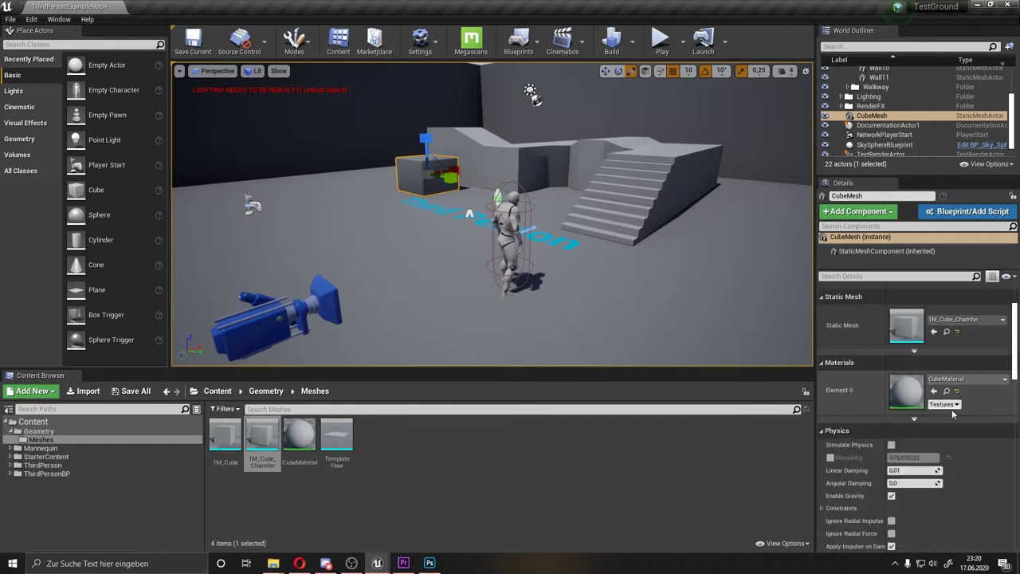
scroll(967, 413, "down", 2)
scroll(972, 417, "down", 2)
scroll(972, 417, "down", 4)
scroll(973, 416, "down", 1)
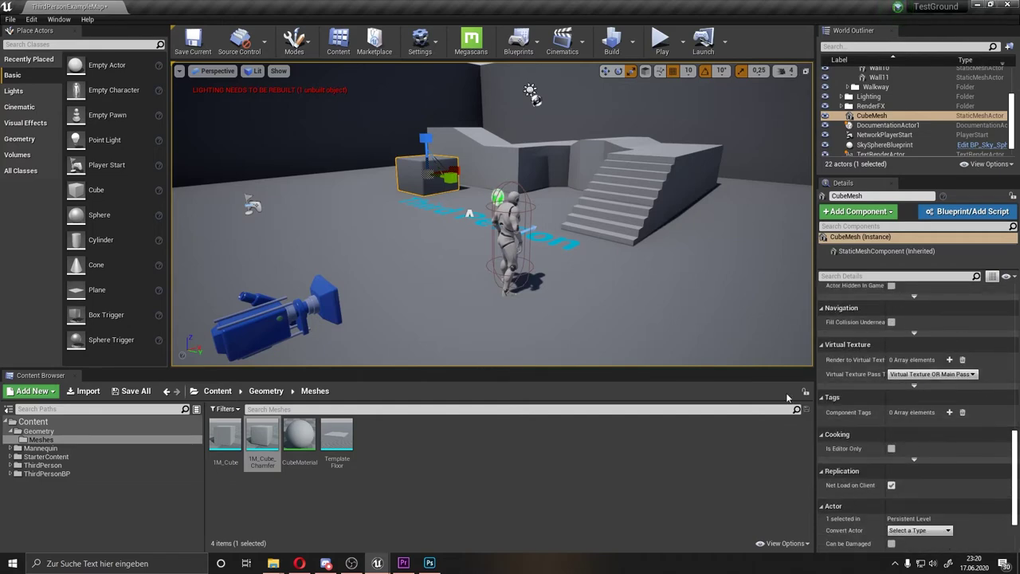
scroll(923, 416, "up", 4)
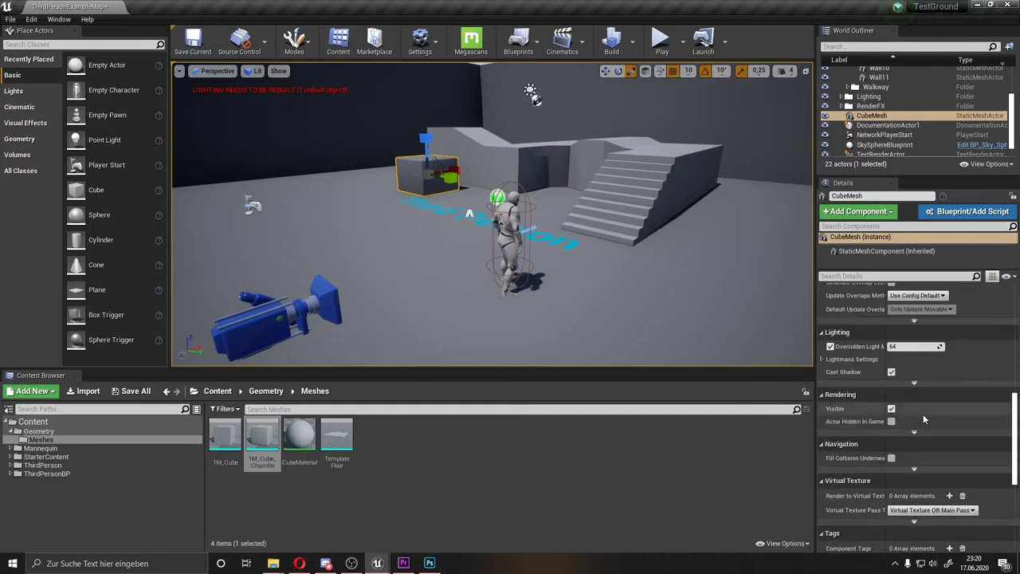
scroll(924, 417, "up", 5)
scroll(923, 418, "up", 4)
scroll(923, 418, "up", 3)
scroll(923, 418, "up", 2)
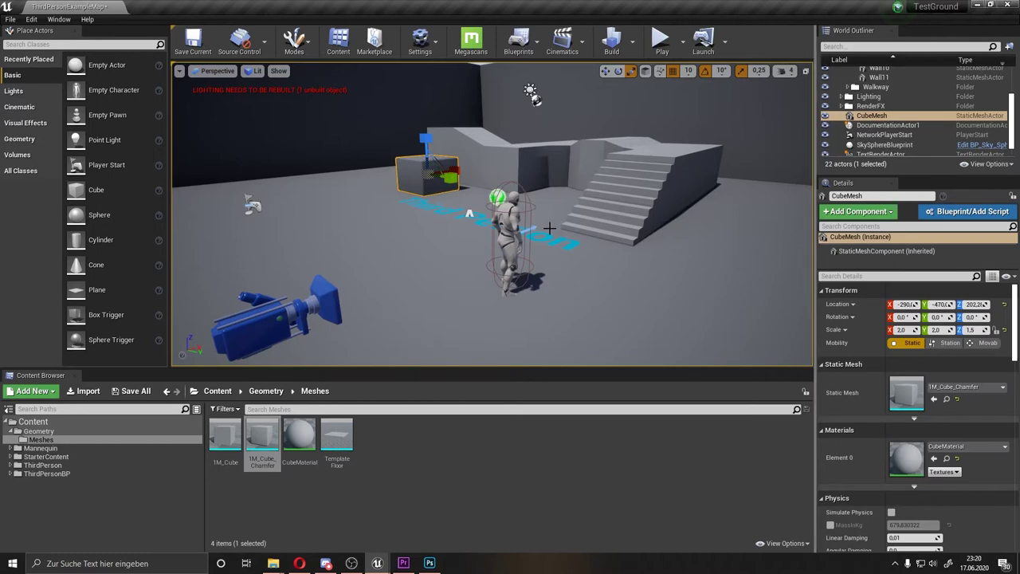
right_click_drag(549, 229, 518, 191)
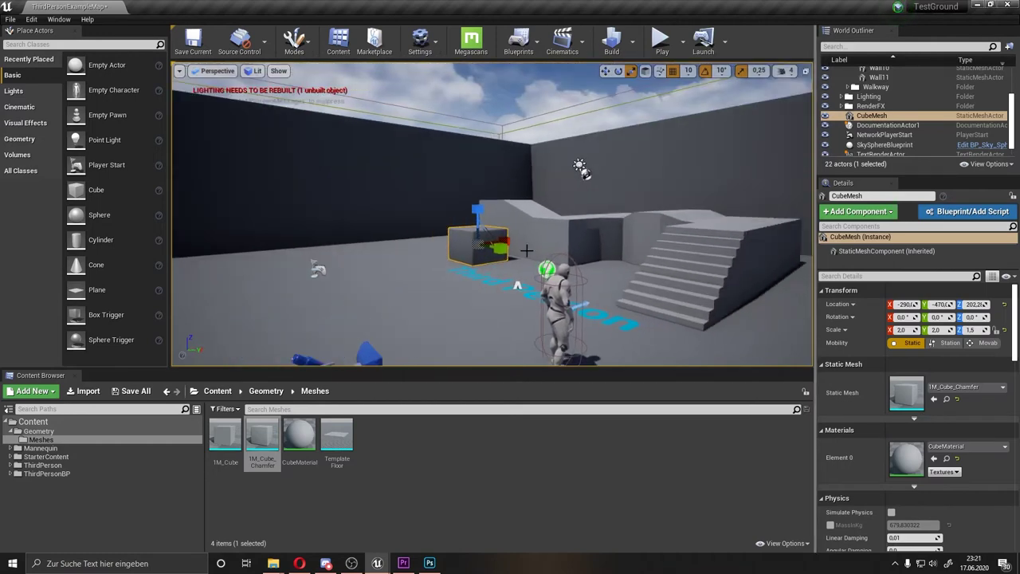
Open the Lights category in Place Actors and drag a point light and spot light into the level
left_click(12, 63)
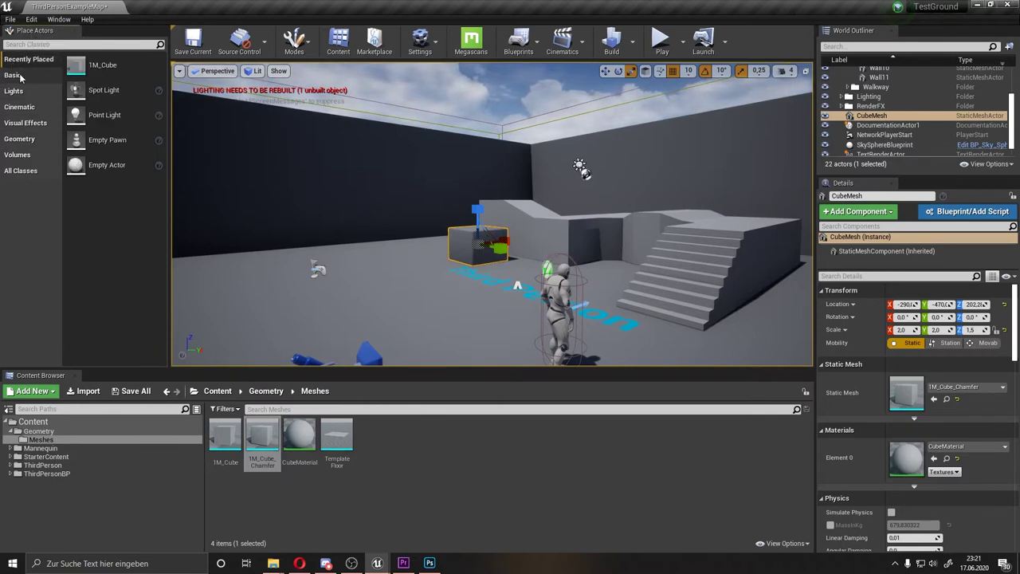
left_click(32, 91)
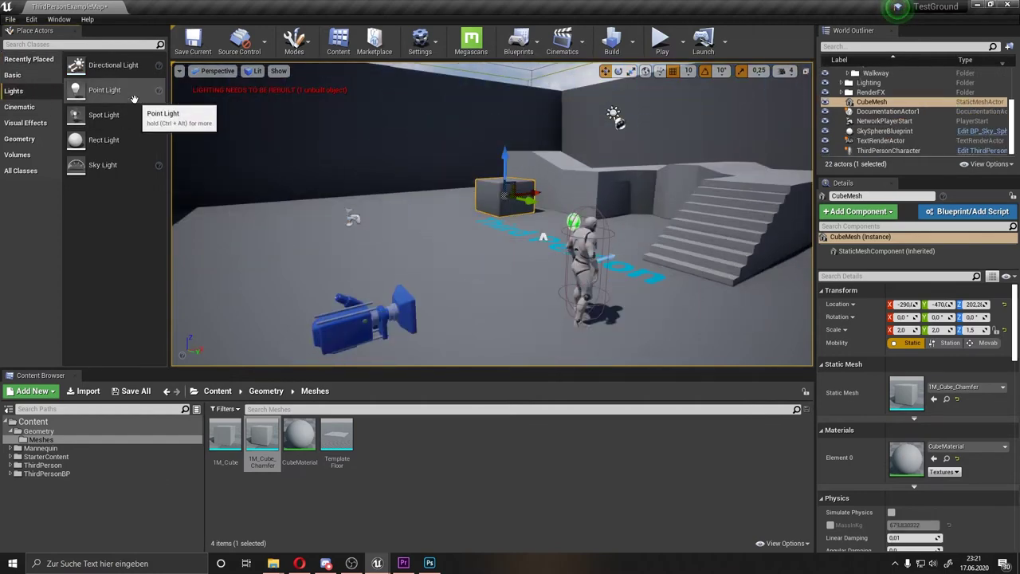
mouse_move(133, 98)
left_mouse_down()
mouse_move(408, 213)
mouse_move(406, 145)
left_mouse_up()
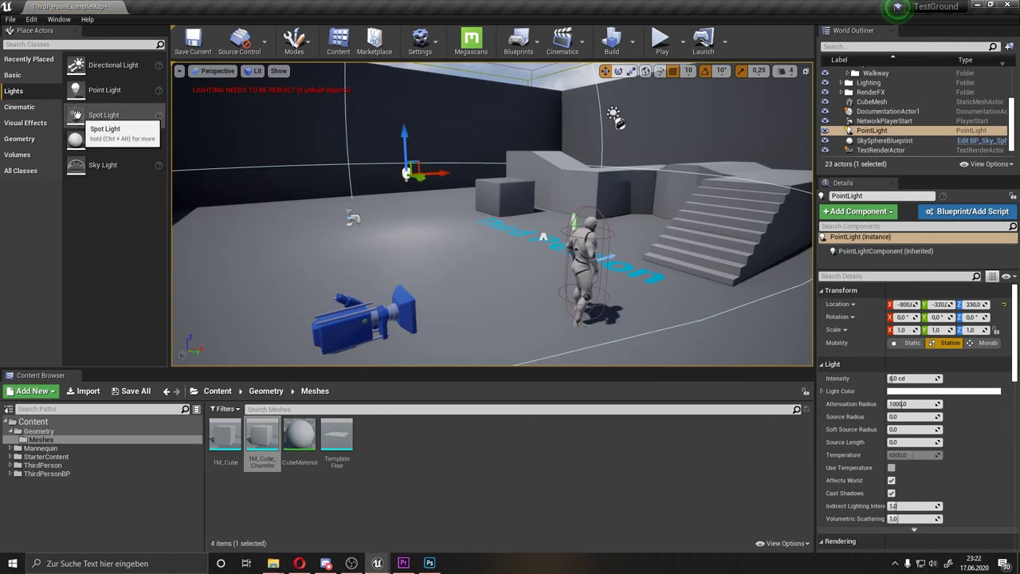
mouse_move(76, 116)
left_mouse_down()
mouse_move(435, 226)
mouse_move(442, 168)
left_mouse_up()
Delete the newly placed spot light and point light
scroll(440, 231, "up", 1)
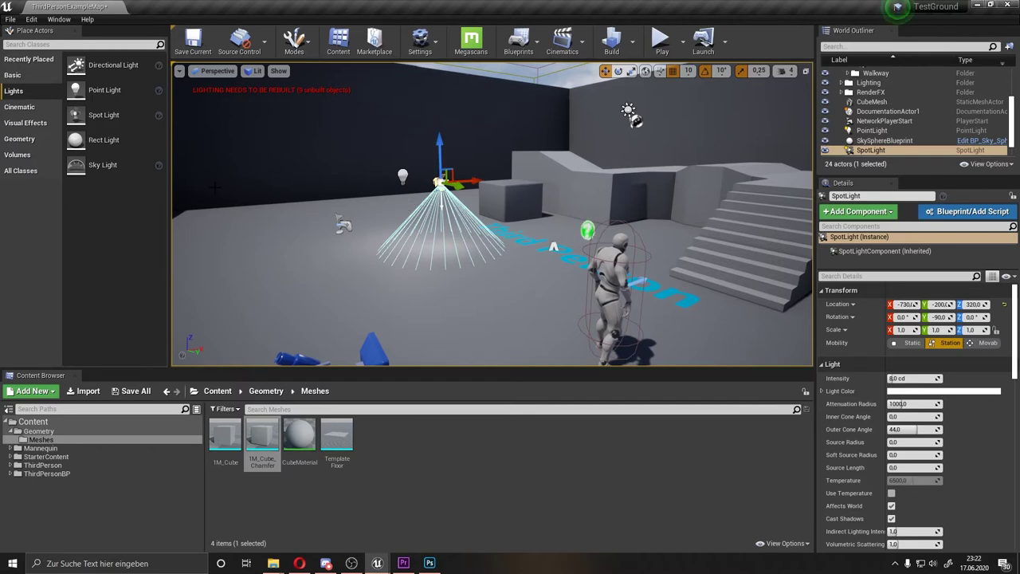
key("Delete")
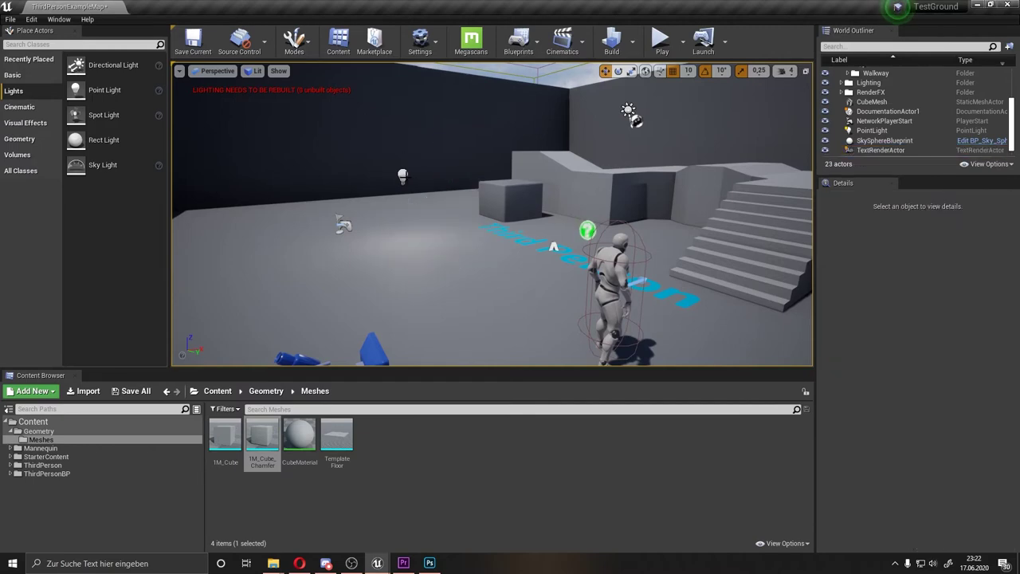
left_click(403, 176)
key("Delete")
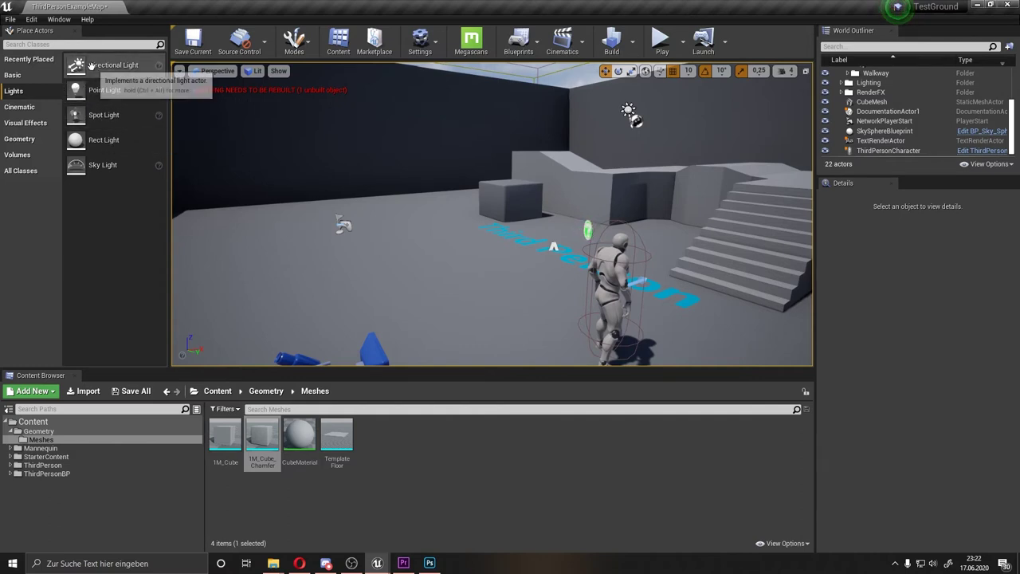
Select the directional Light Source in the viewport to show its Details
left_click_drag(577, 132, 577, 128)
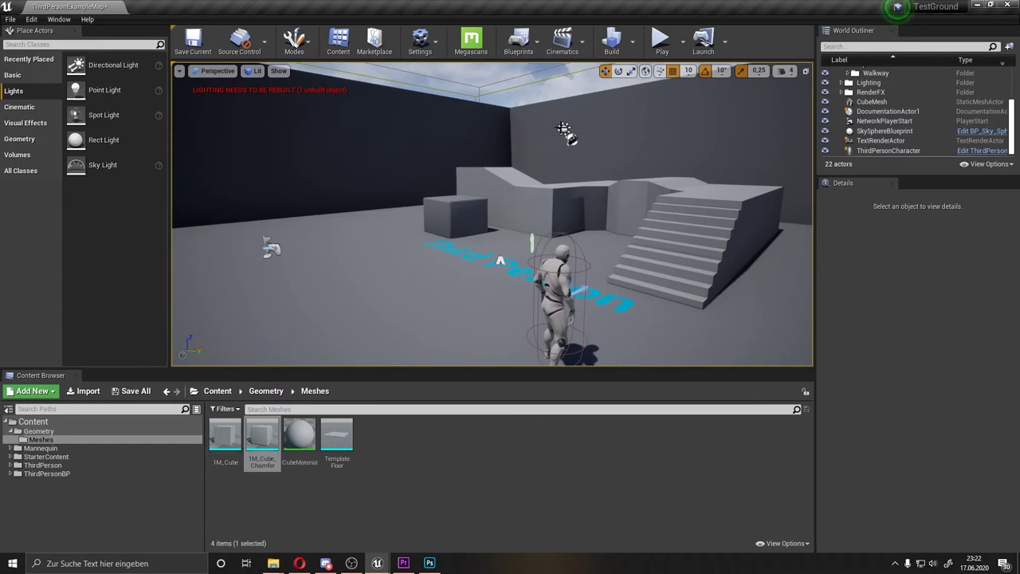
left_click(563, 130)
right_click_drag(563, 131, 563, 128)
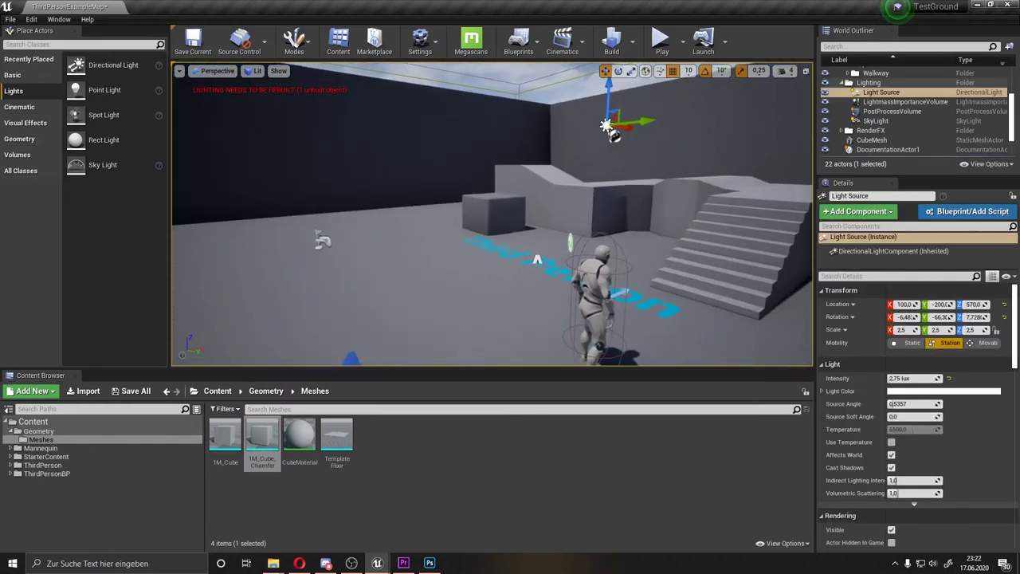
right_click_drag(299, 148, 300, 159)
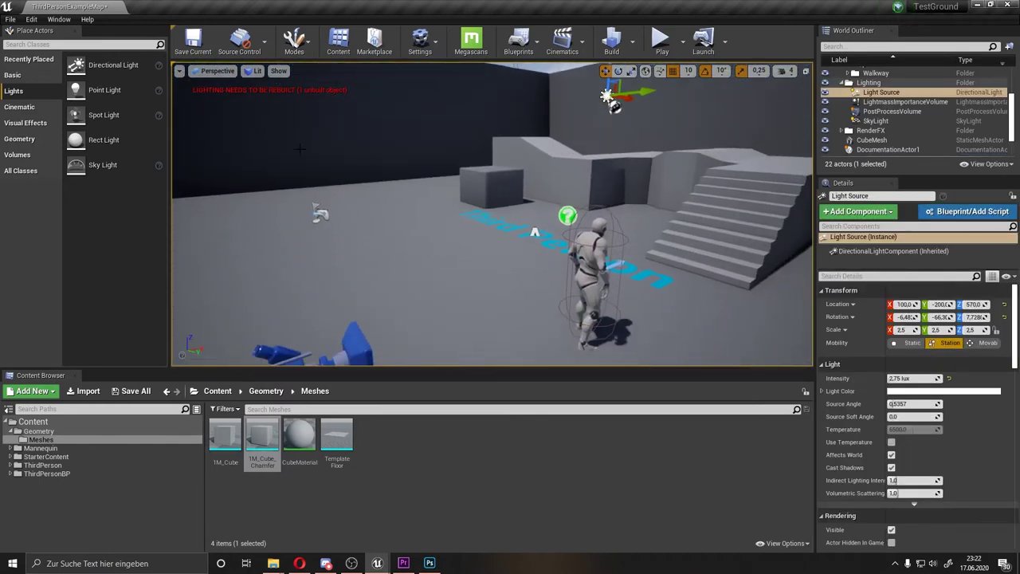
Browse the Cinematic and Visual Effects actor lists, ending on the Geometry brushes (Box, Cone, Cylinder, Stairs, Sphere)
left_click(24, 107)
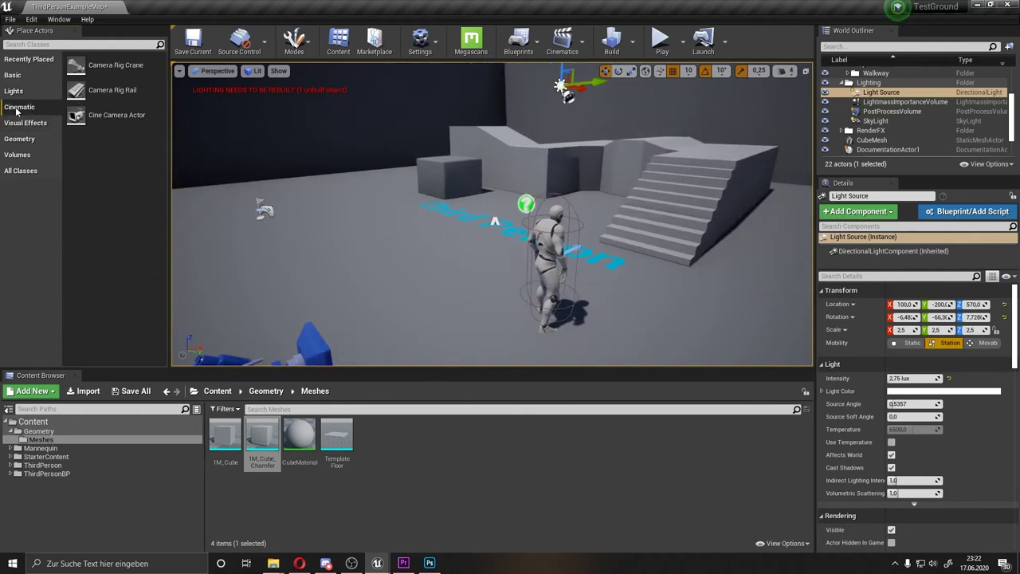
right_click_drag(358, 239, 548, 240)
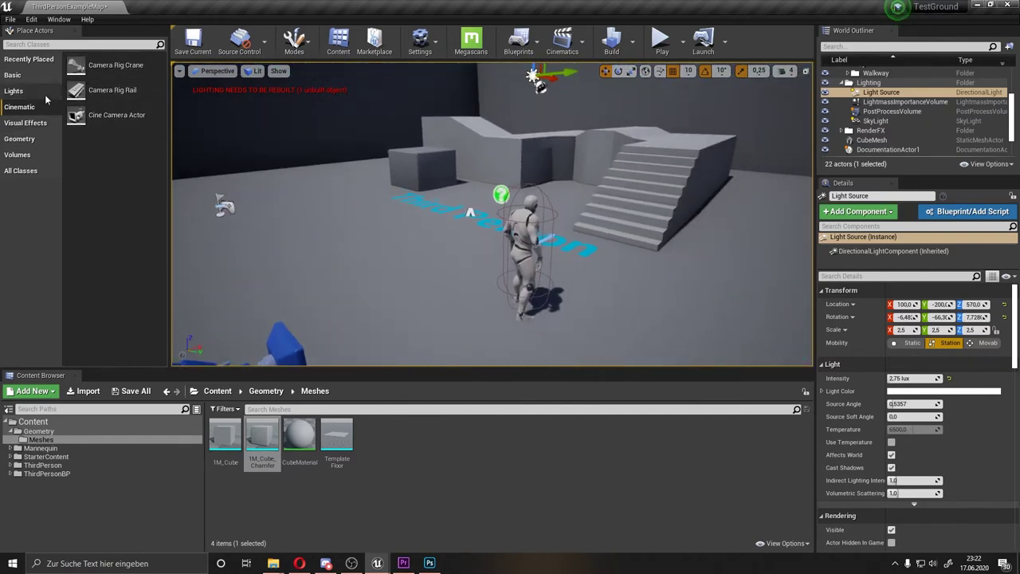
left_click(24, 125)
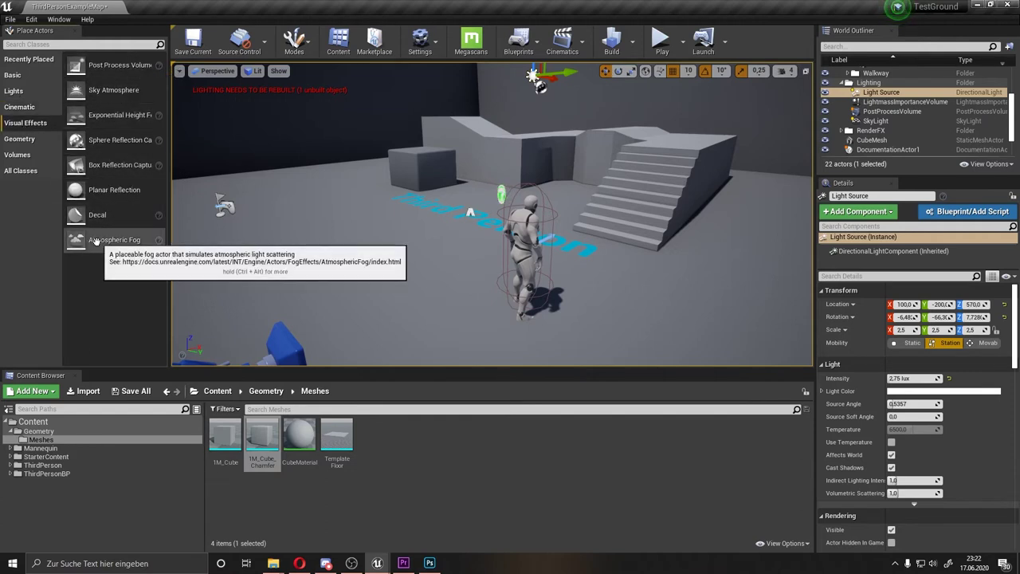
key("f")
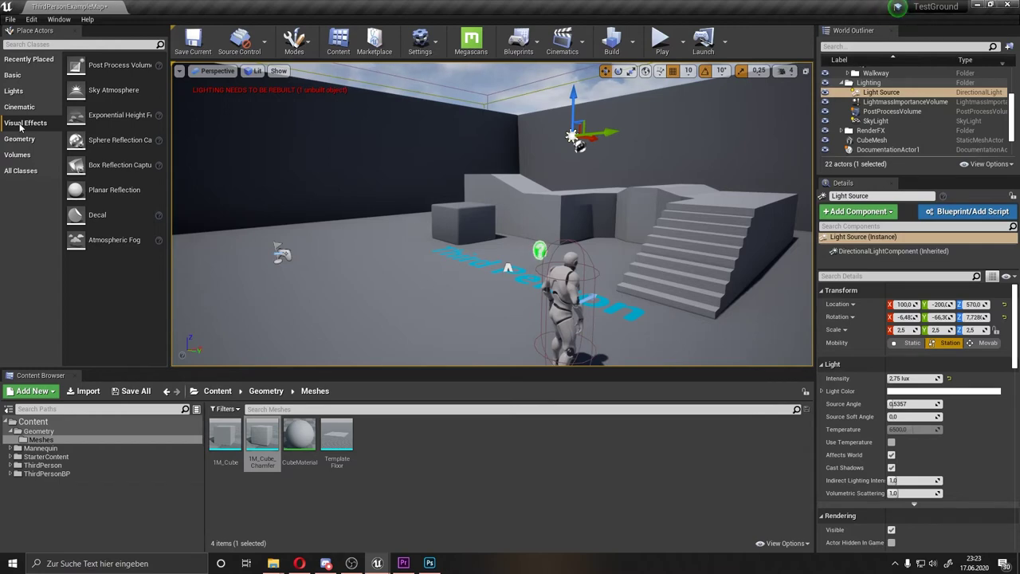
mouse_move(478, 239)
right_mouse_down()
mouse_move(510, 223)
mouse_move(478, 224)
right_mouse_up()
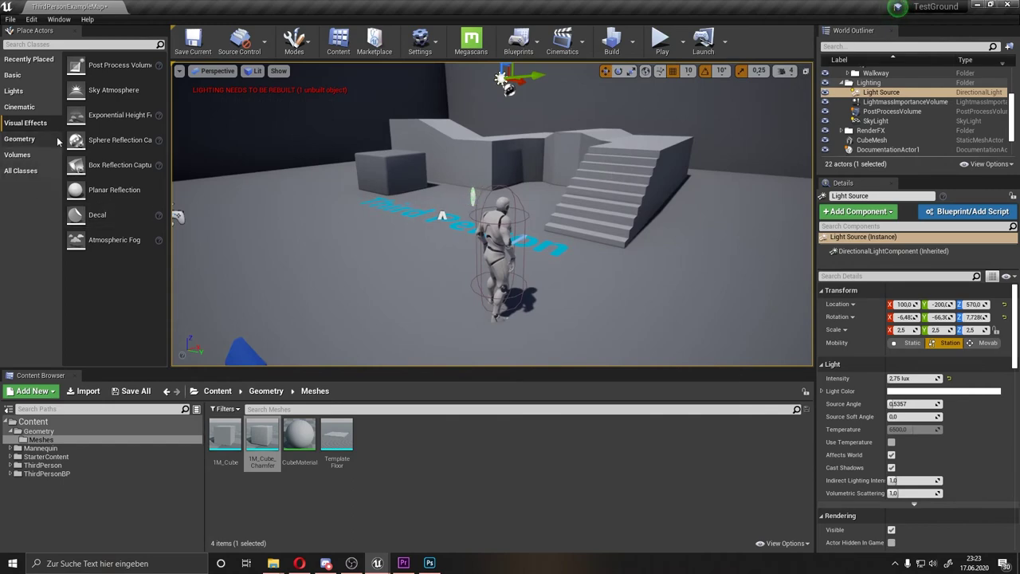
right_click_drag(473, 197, 481, 207)
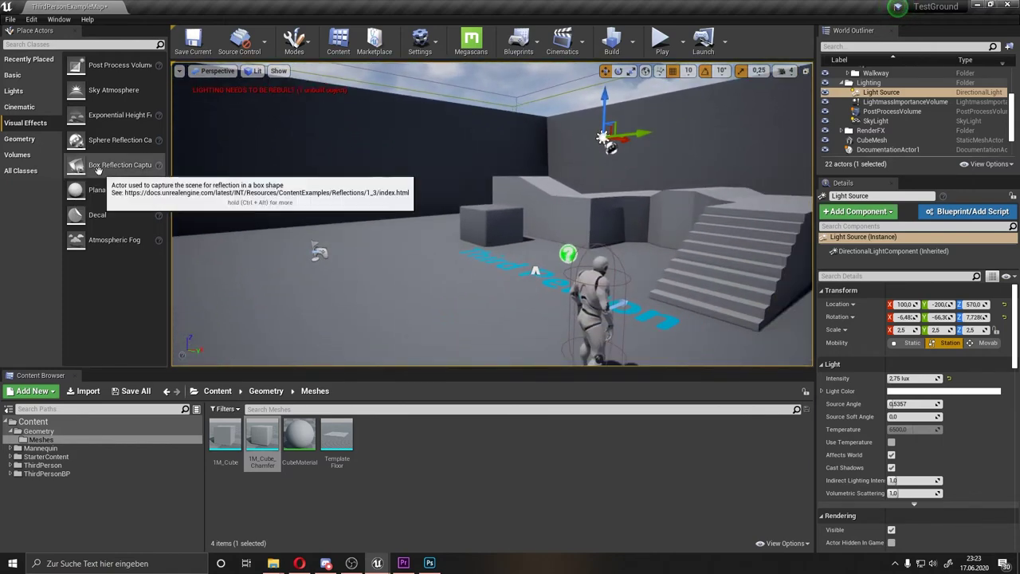
left_click(19, 138)
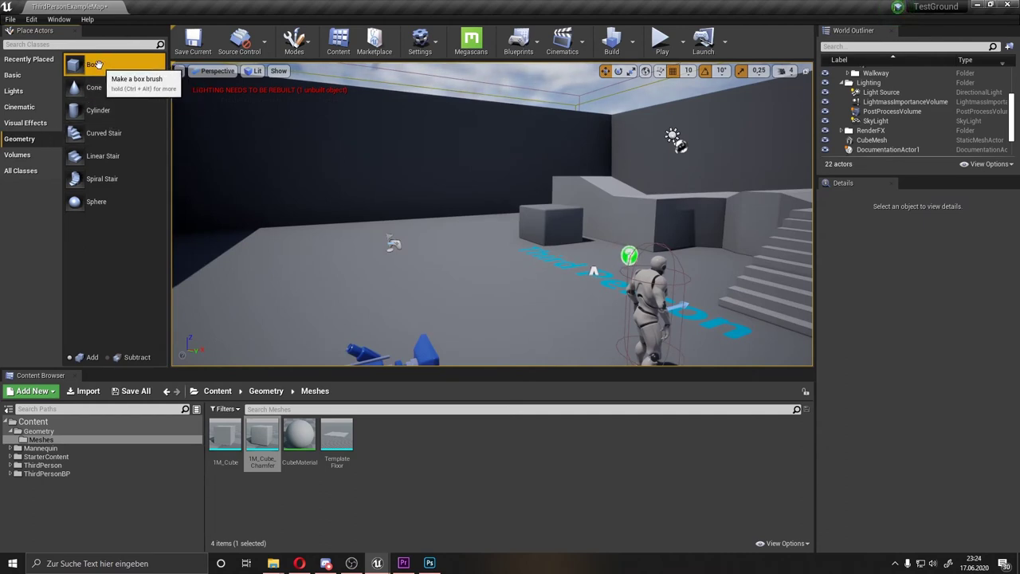
Place a Cone brush in the level with height 200 and outer radius 100
left_click_drag(94, 87, 402, 239)
type("200")
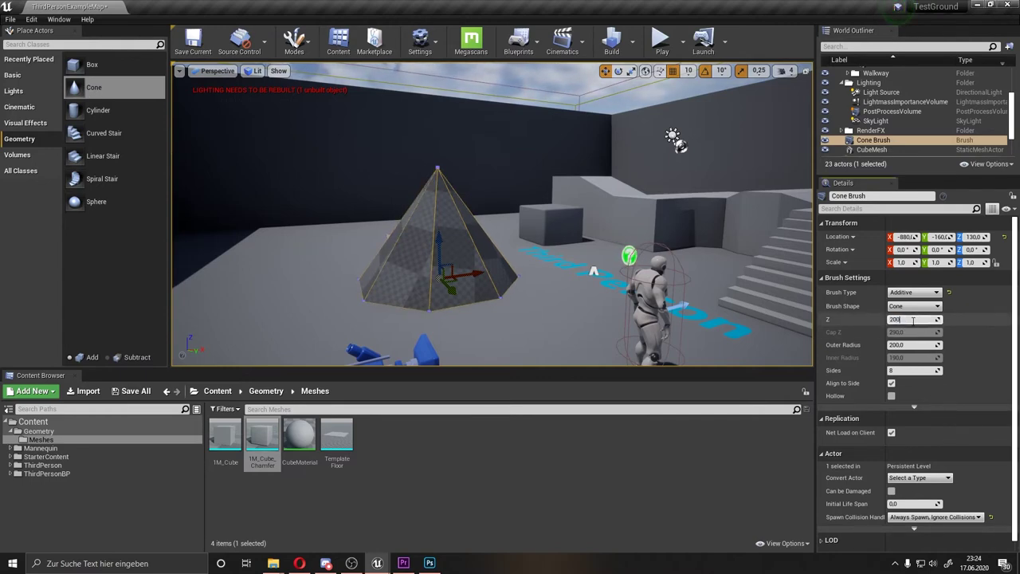
key("Return")
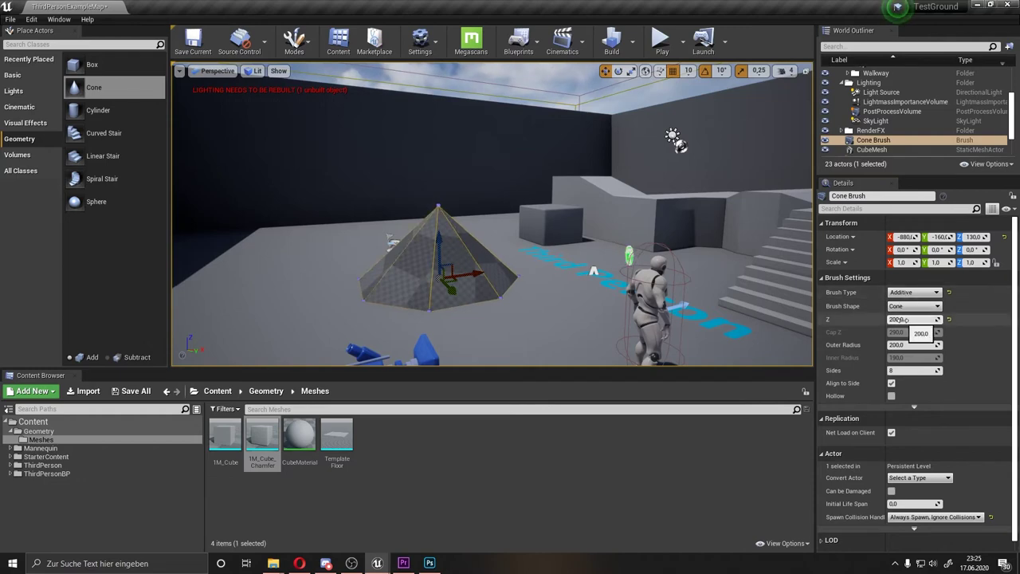
left_click(910, 345)
type("100")
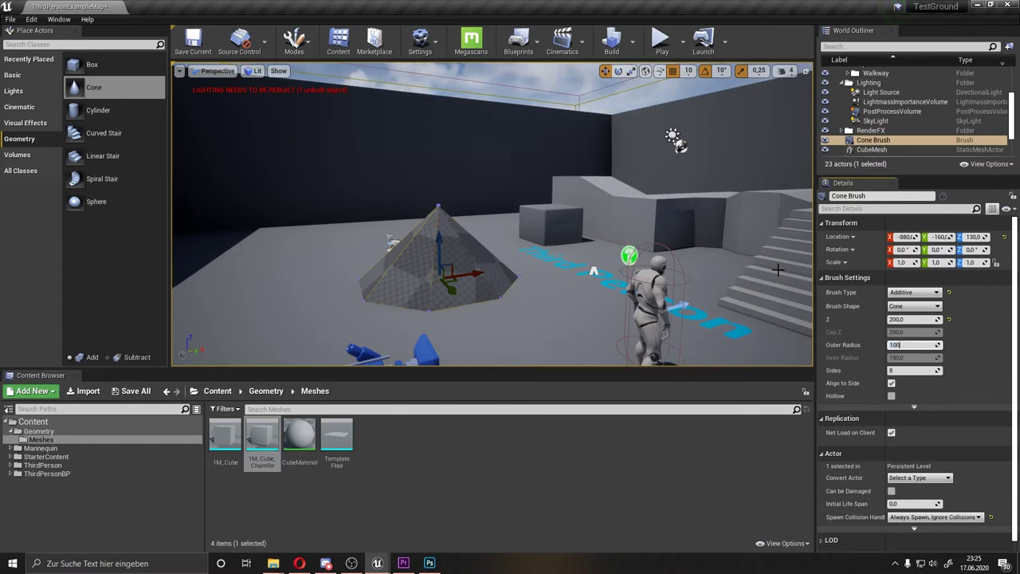
key("Return")
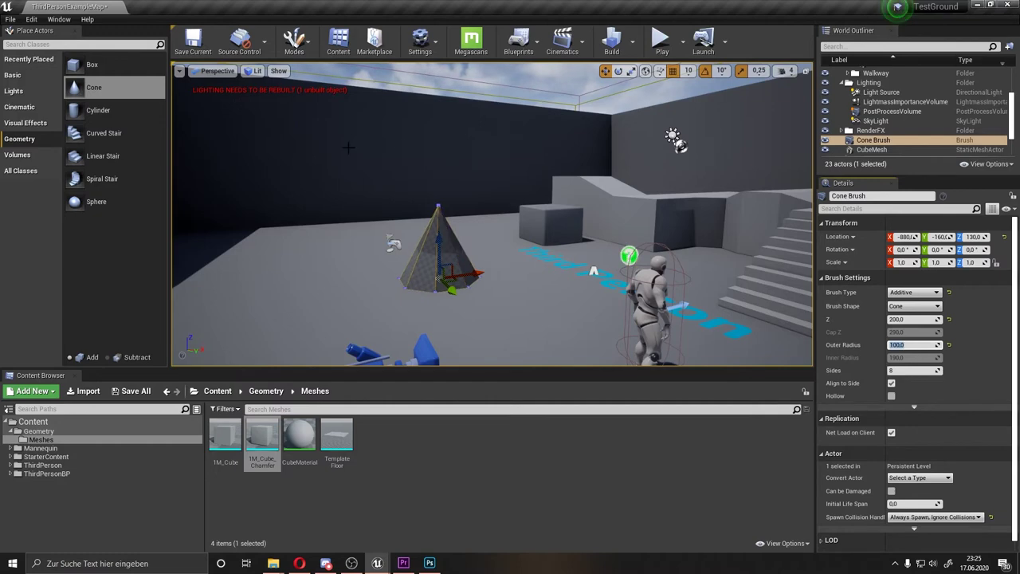
Move the cone toward the camera, raise it off the floor, and place a Cylinder brush below it
right_click_drag(344, 182, 402, 214)
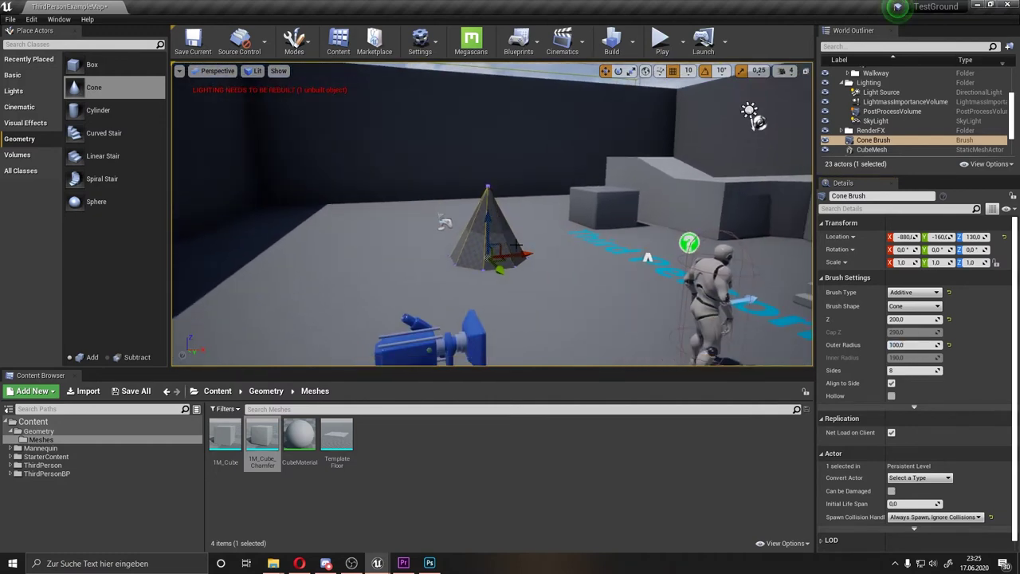
left_click_drag(500, 268, 553, 327)
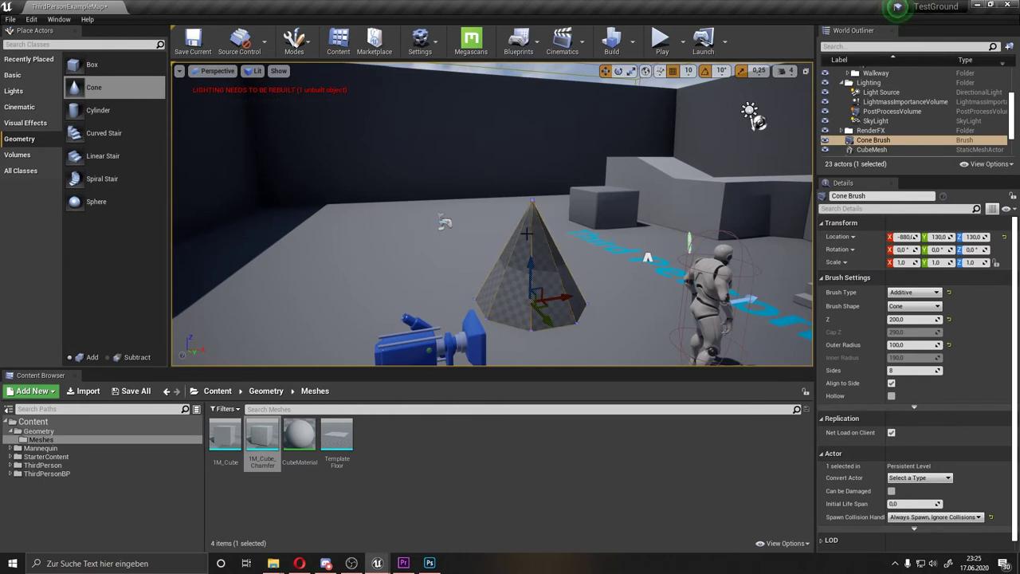
left_click_drag(536, 285, 516, 201)
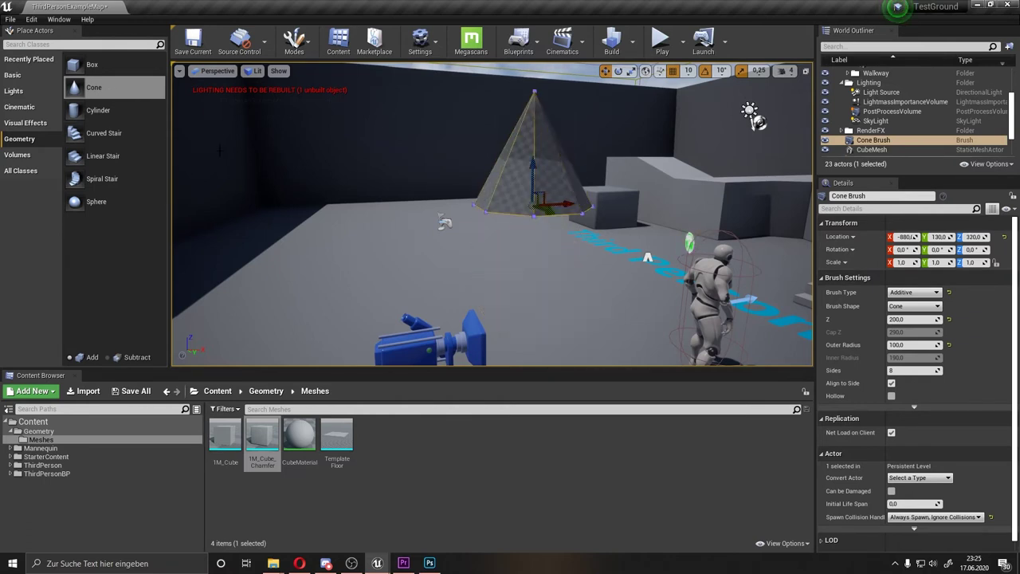
left_click_drag(98, 110, 532, 292)
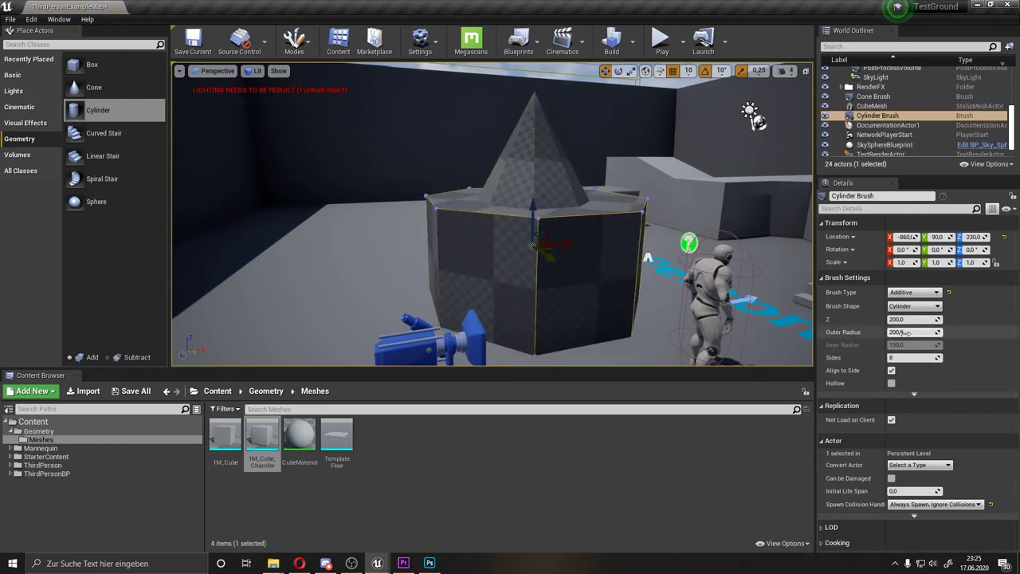
Make the cylinder 250 tall with outer radius 100 and shift it along X
mouse_move(912, 331)
left_mouse_down()
mouse_move(876, 331)
mouse_move(944, 318)
left_mouse_up()
type("250")
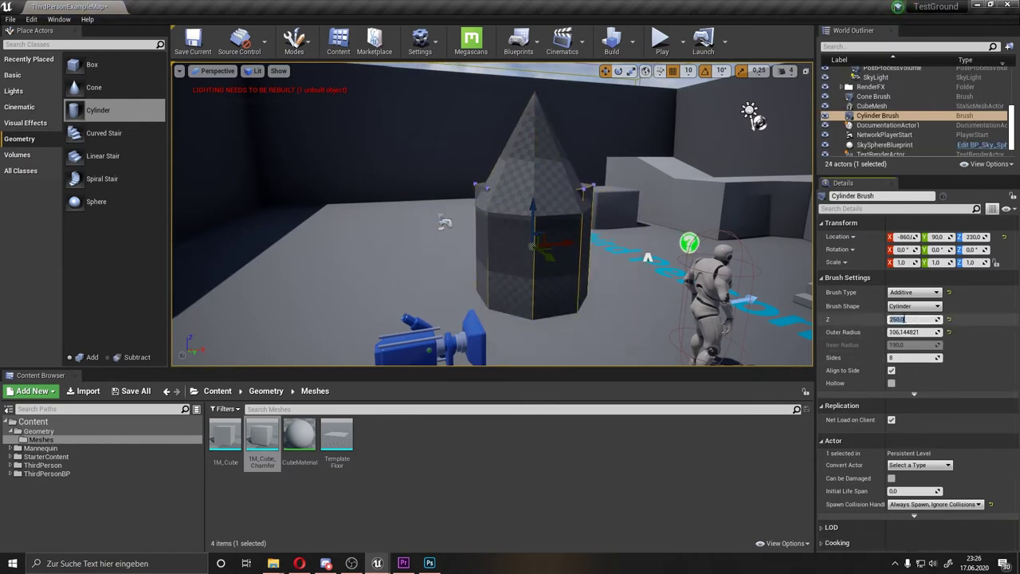
key("Tab")
type("100")
key("Return")
left_click_drag(541, 223, 491, 215)
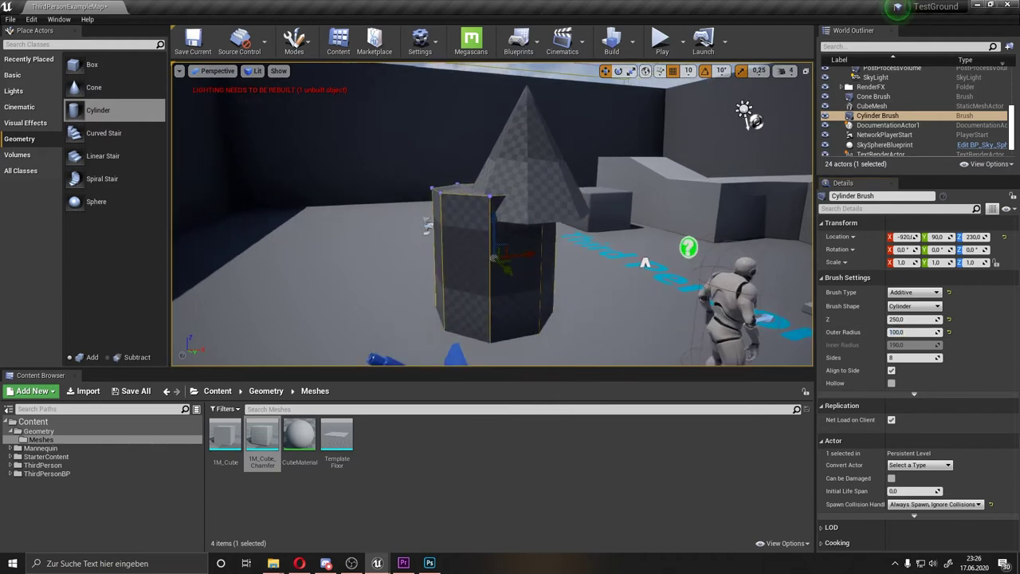
Move the cone brush over the cylinder so it sits on top
left_click(491, 212)
key("f")
left_click_drag(640, 203, 455, 200)
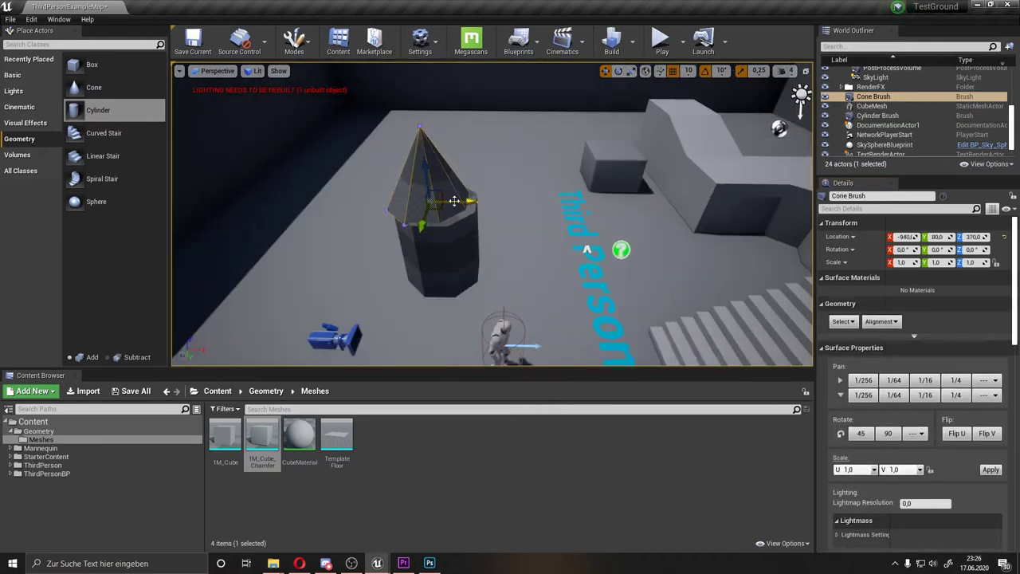
mouse_move(432, 200)
right_mouse_down()
mouse_move(423, 154)
mouse_move(508, 111)
mouse_move(467, 182)
right_mouse_up()
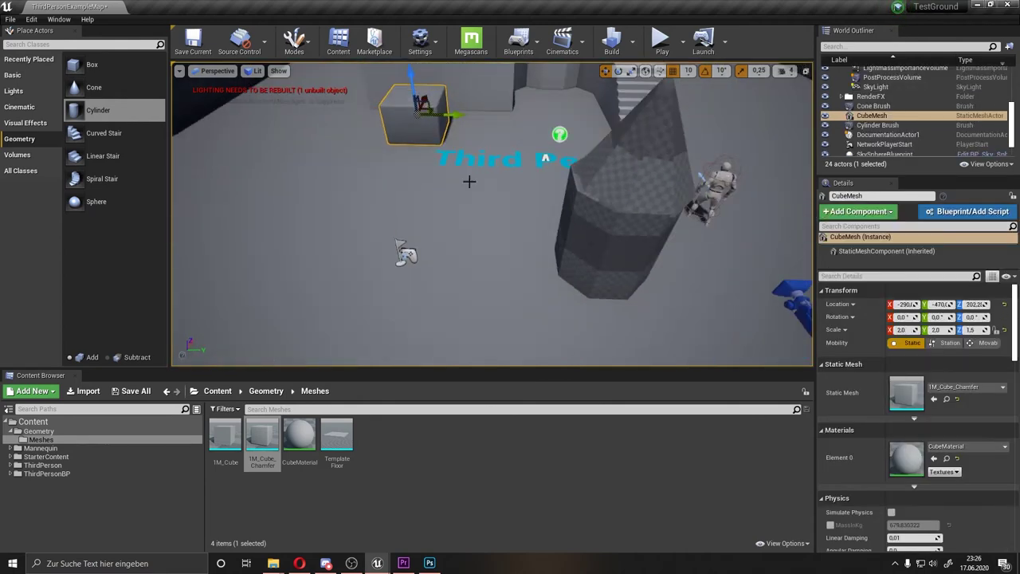
left_click(621, 135)
mouse_move(622, 136)
right_mouse_down()
mouse_move(698, 259)
mouse_move(608, 204)
right_mouse_up()
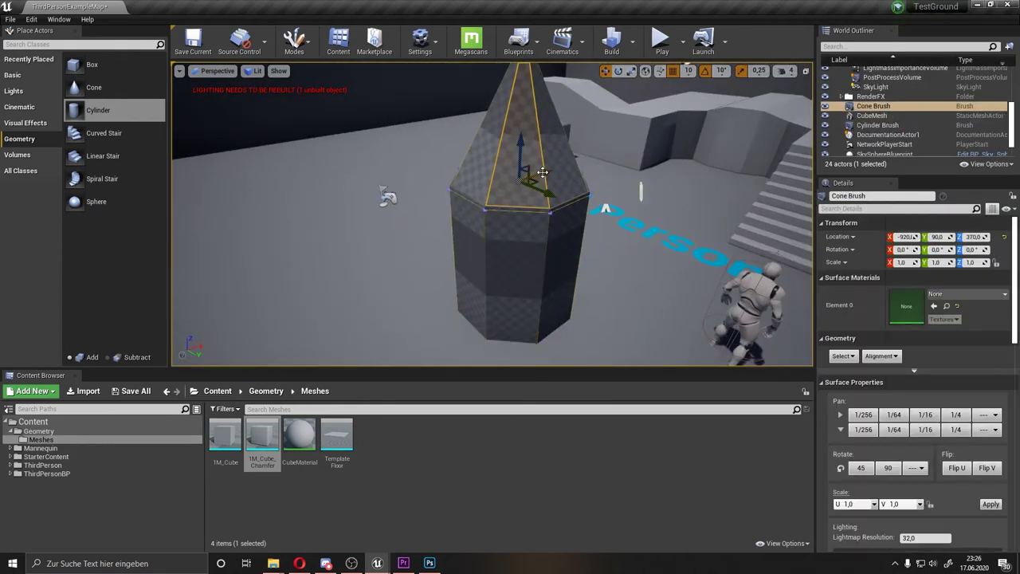
Widen the cone's outer radius to 120 and look around the finished tower
left_click(873, 115)
left_click(916, 344)
type("120")
key("Return")
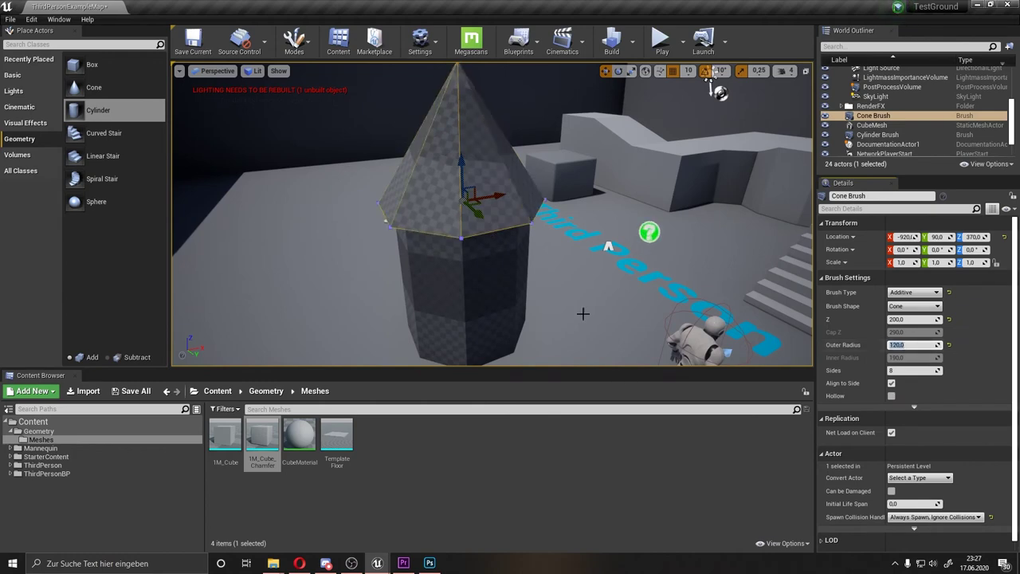
right_click_drag(558, 239, 606, 199)
left_click(676, 96)
right_click_drag(676, 96, 675, 95)
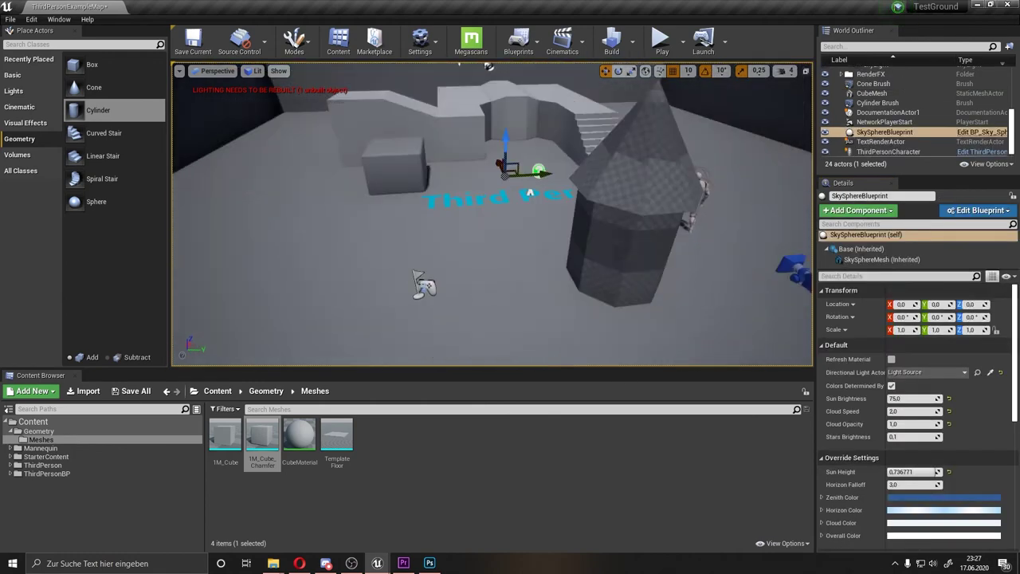
Scroll through the Volumes actor list, then select the Meshes folder in the Content Browser
right_click_drag(516, 185, 516, 185)
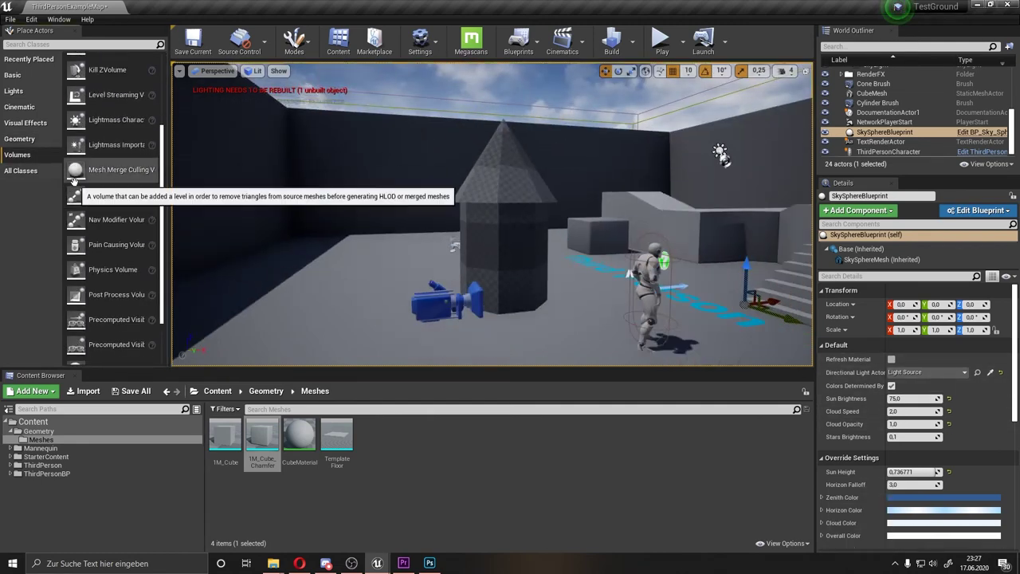
scroll(91, 182, "down", 2)
scroll(91, 181, "up", 1)
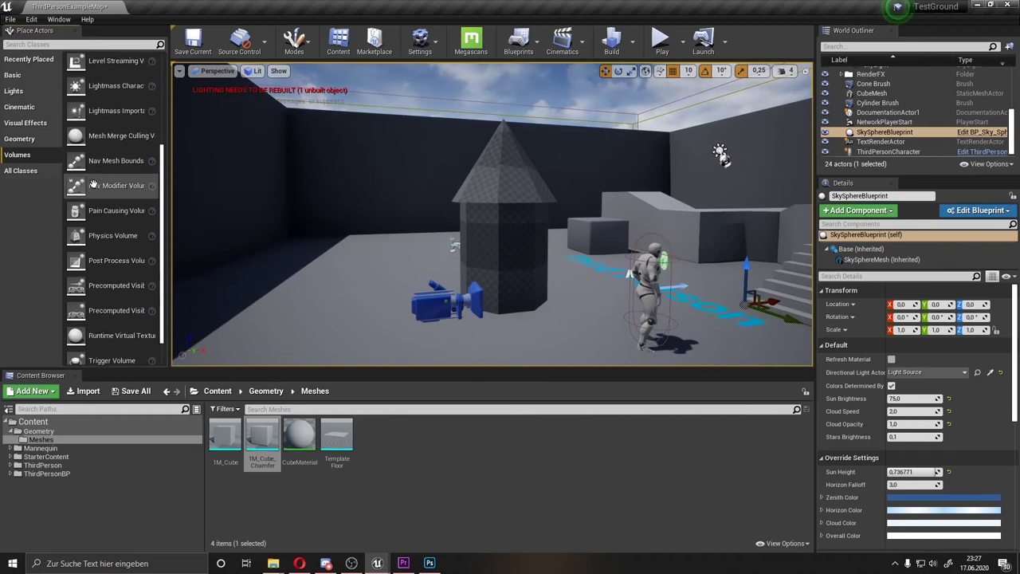
scroll(93, 185, "up", 5)
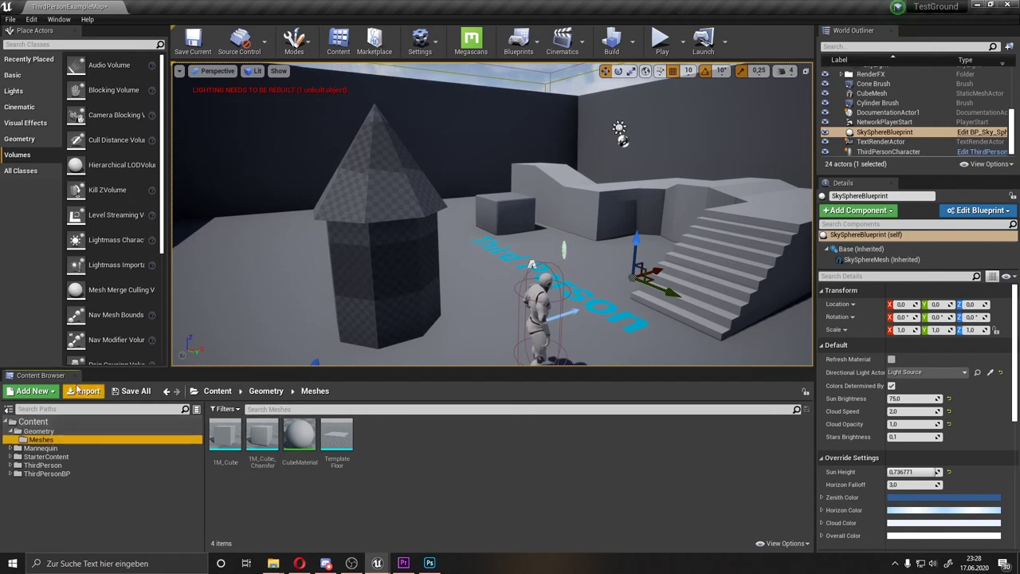
left_click(112, 439)
Browse the top Content, Geometry, Meshes and Mannequin folders, and select the tower's Cone Brush
left_click(33, 421)
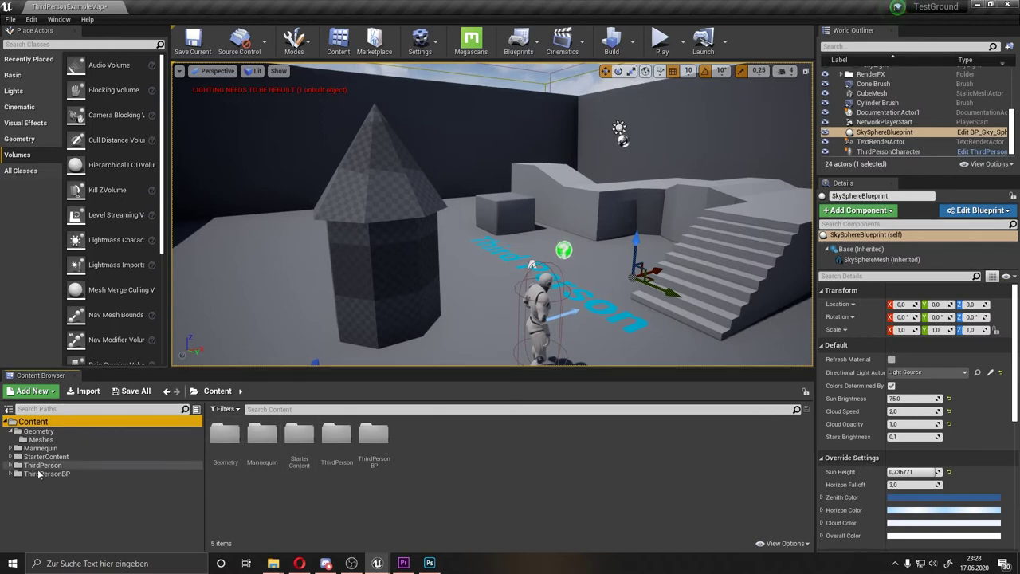
left_click(8, 408)
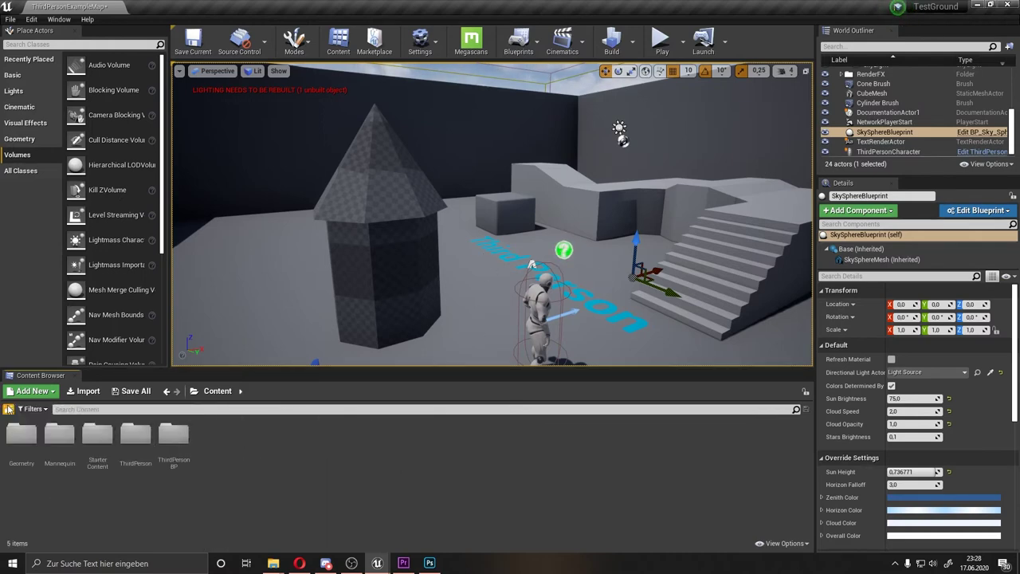
left_click(8, 409)
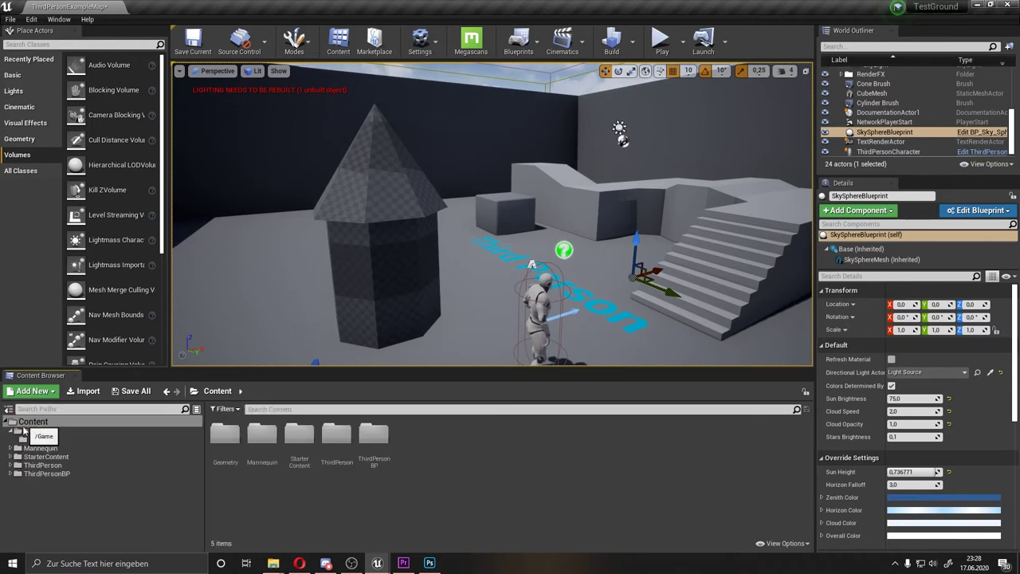
left_click(24, 431)
left_click(32, 439)
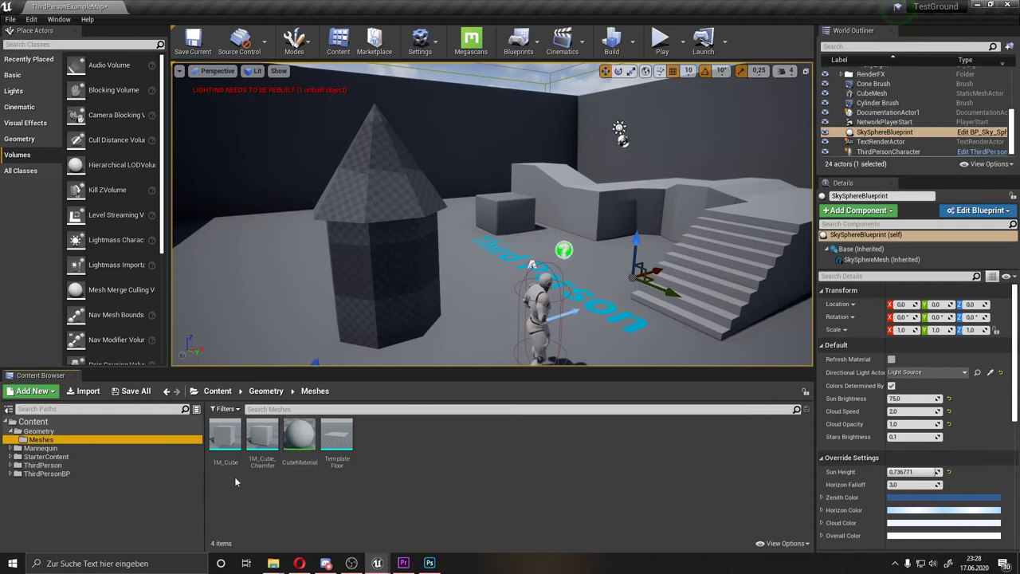
left_click(63, 448)
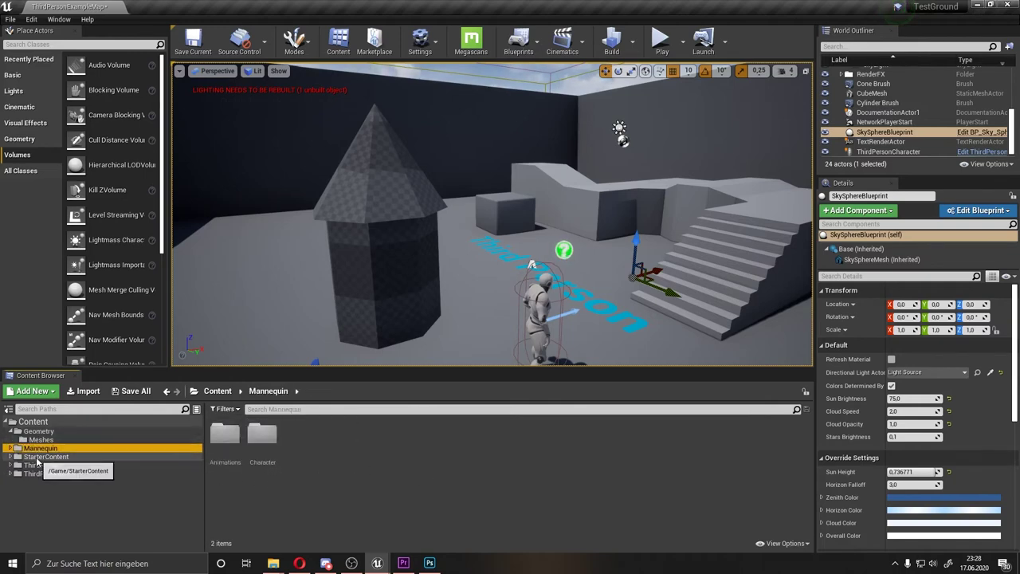
left_click(46, 431)
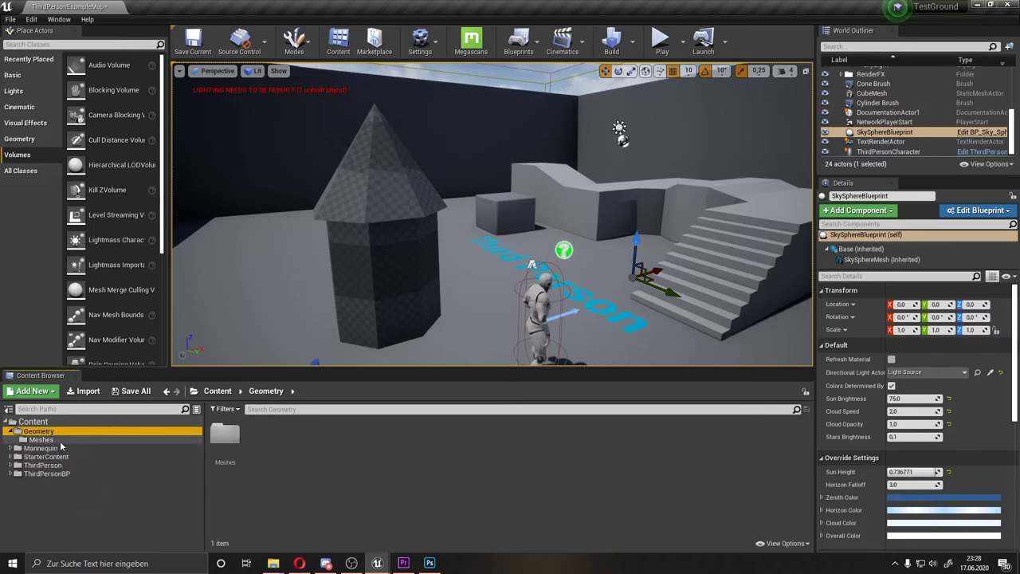
left_click(48, 440)
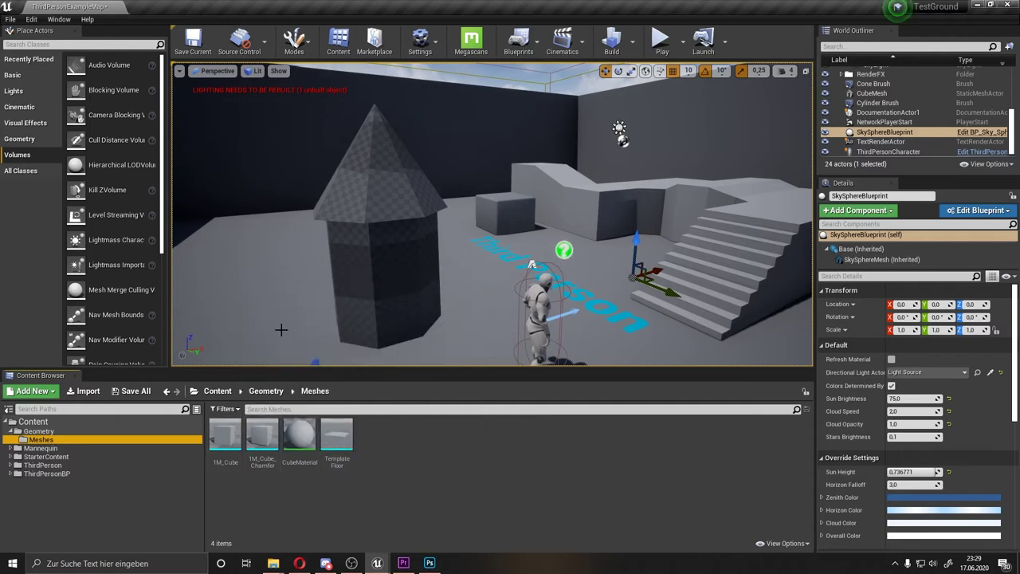
left_click(381, 305)
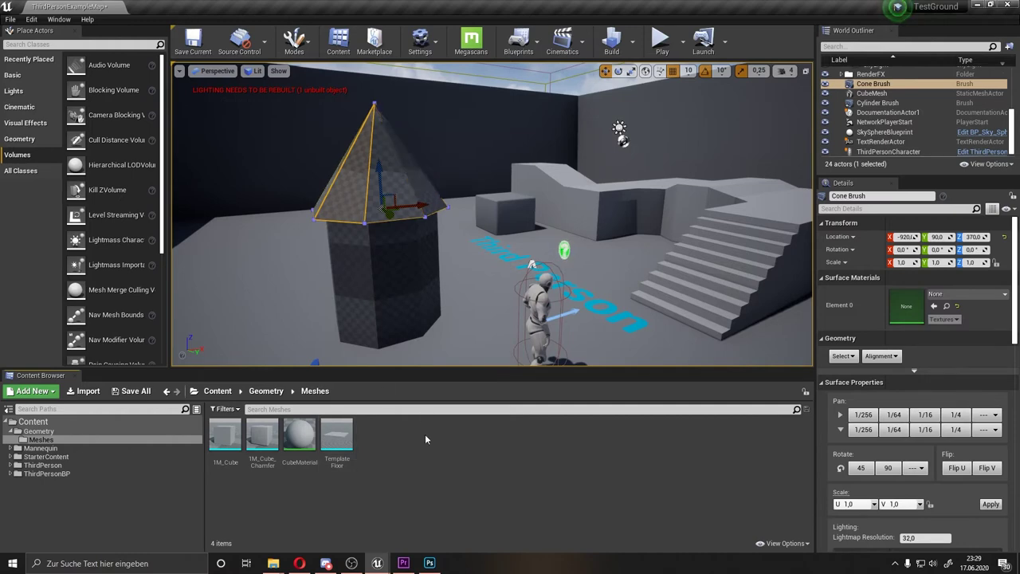
Revisit Mannequin, then expand StarterContent and browse Architecture, Audio, Blueprints and HDRI
left_click(35, 449)
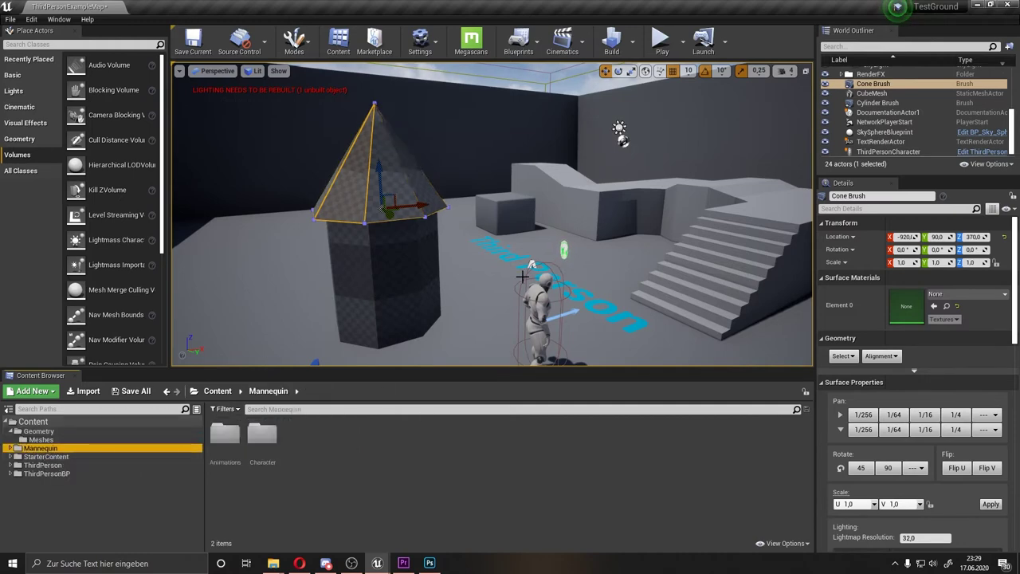
left_click(74, 457)
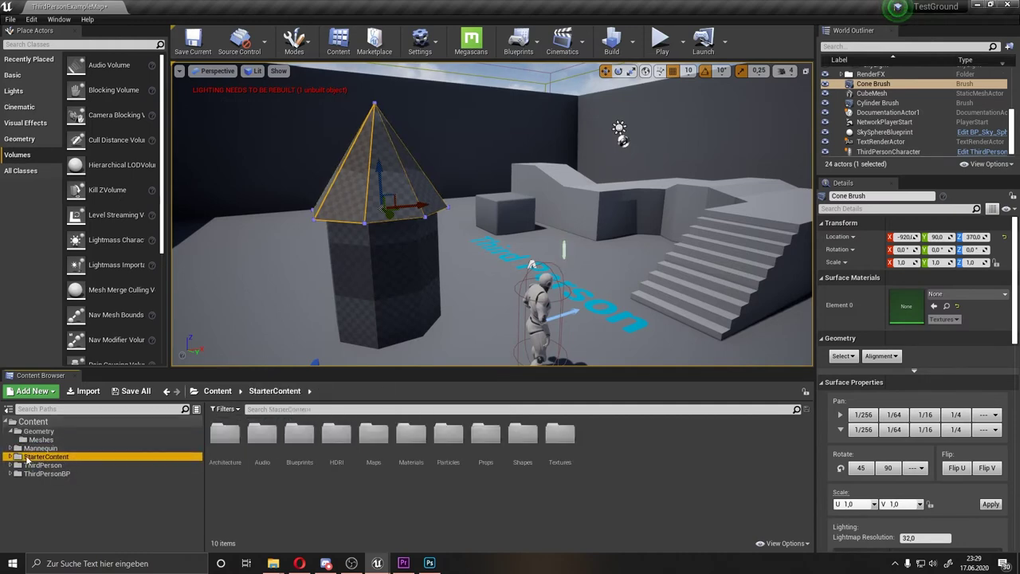
left_click(11, 457)
left_click(73, 452)
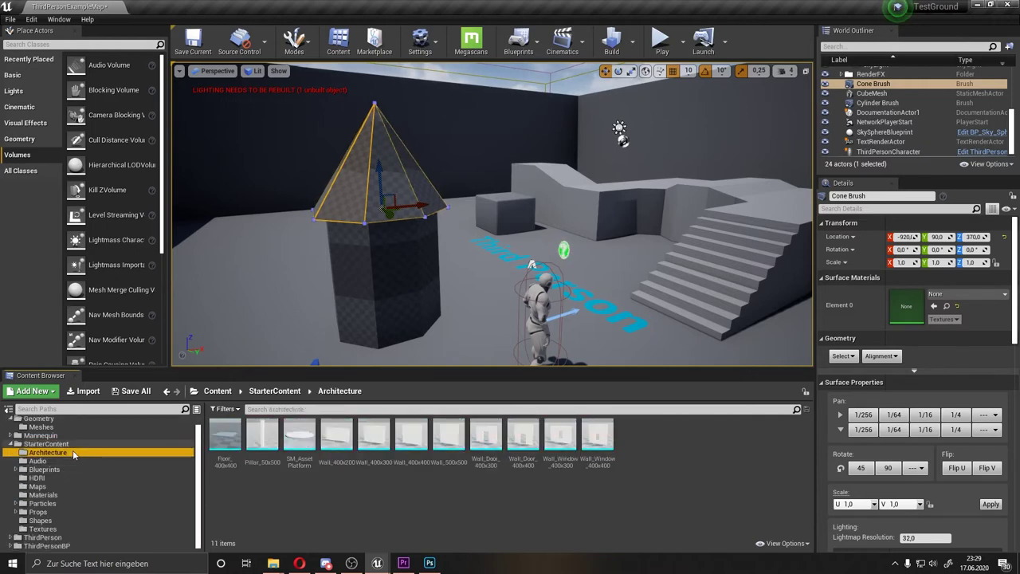
left_click(89, 468)
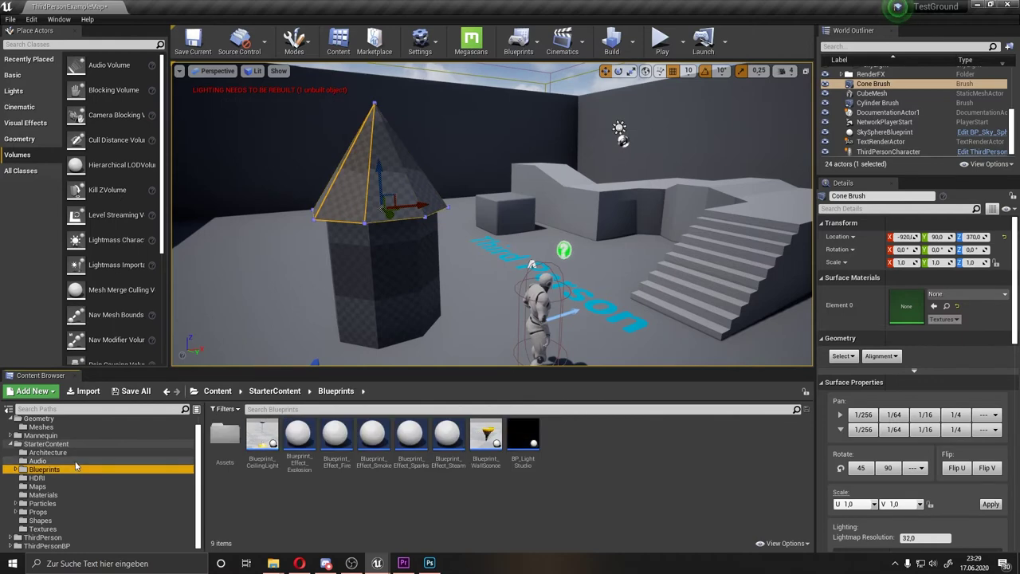
left_click(74, 461)
left_click(64, 470)
left_click(59, 479)
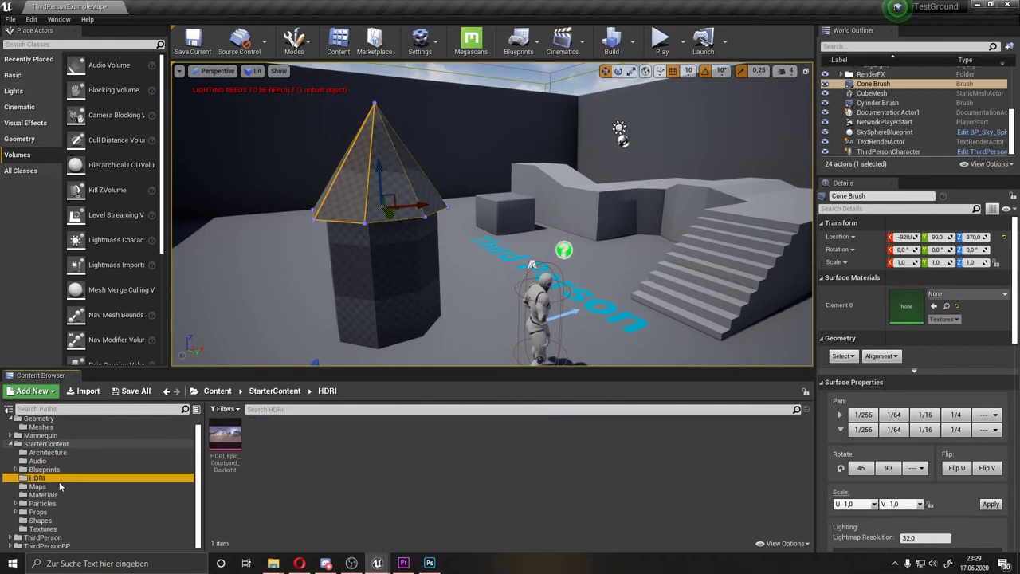
Browse StarterContent's Materials, Maps, Particles, Props, Shapes and Textures folders
left_click(53, 495)
left_click(44, 486)
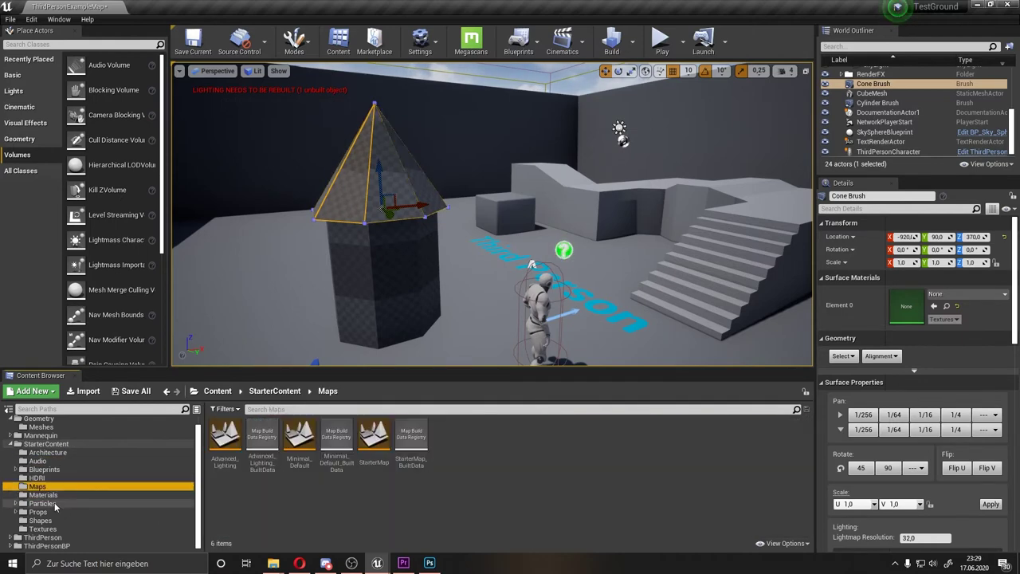
left_click(60, 495)
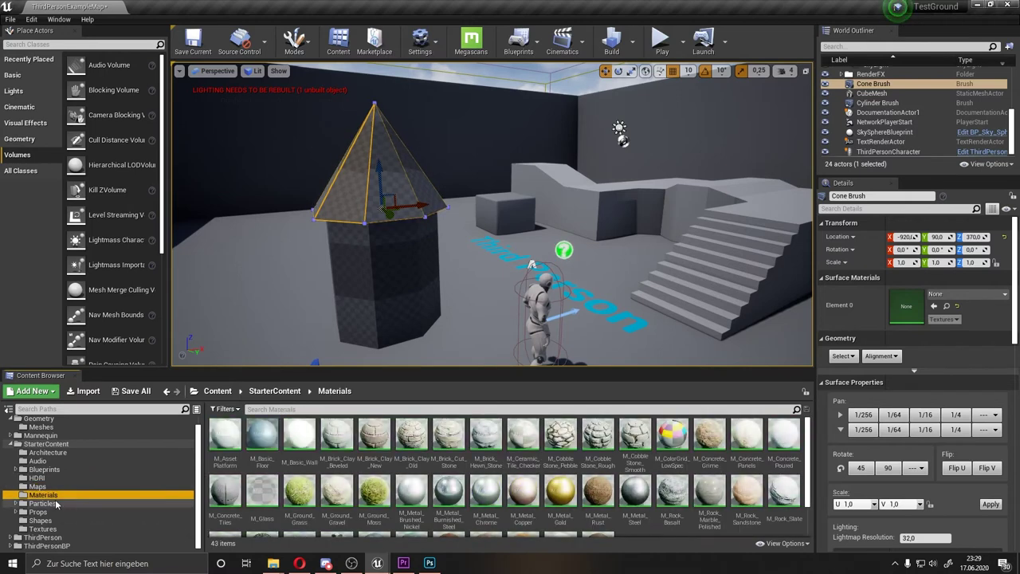
left_click(61, 503)
left_click(61, 512)
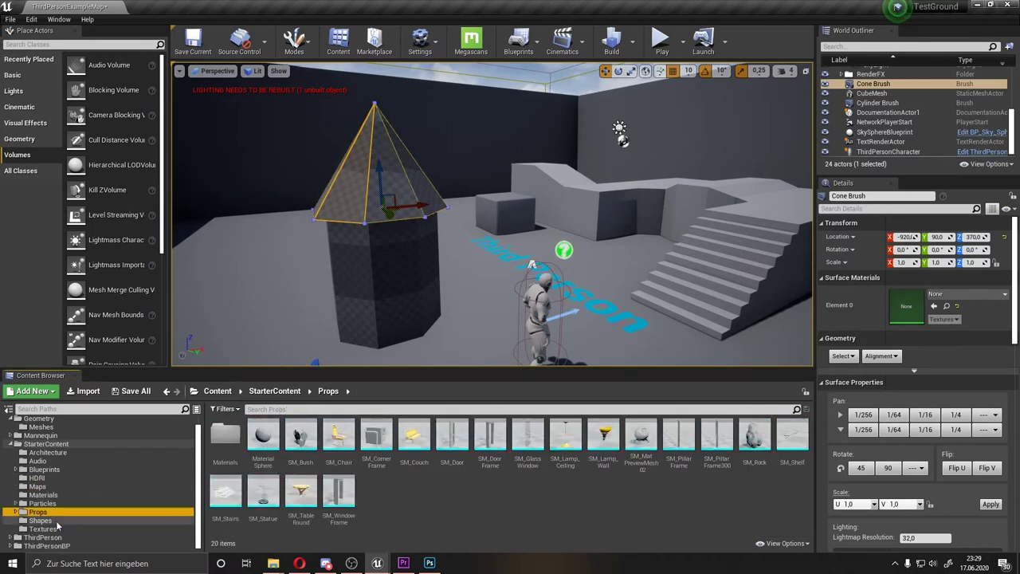
left_click(60, 520)
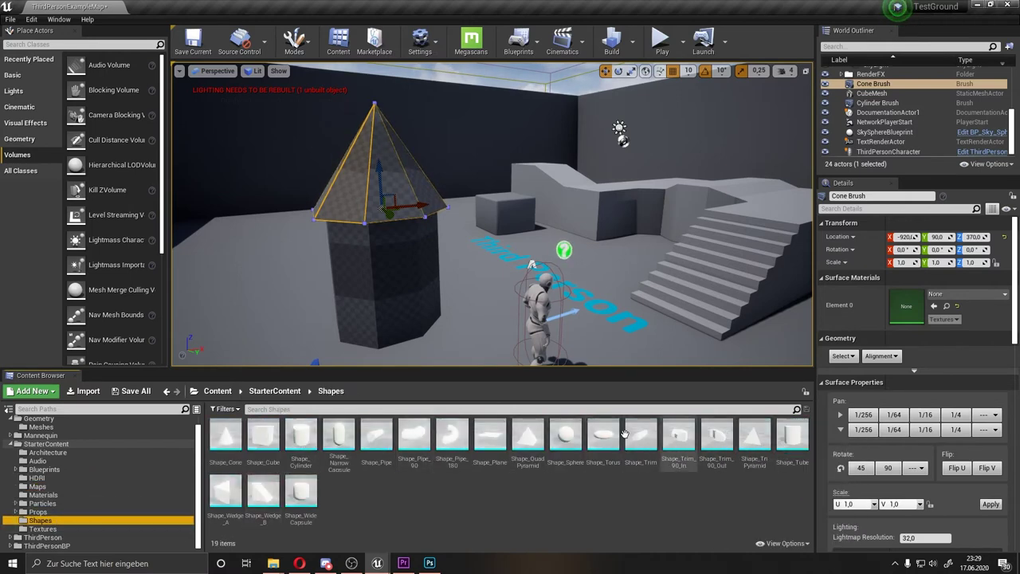
left_click(70, 527)
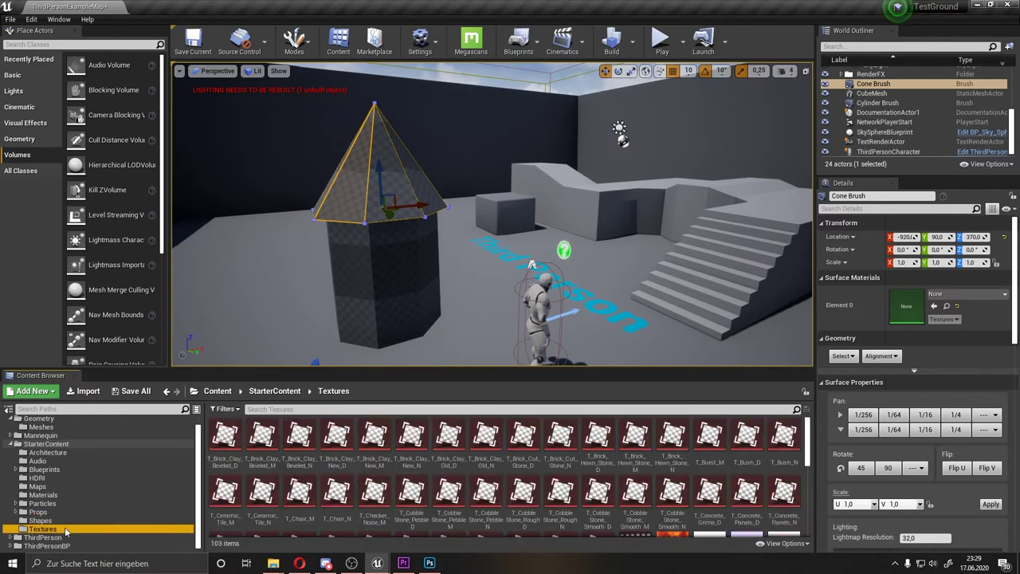
Revisit Architecture, Audio, Blueprints, Maps and Materials, ending on the 20 Props assets
left_click(56, 452)
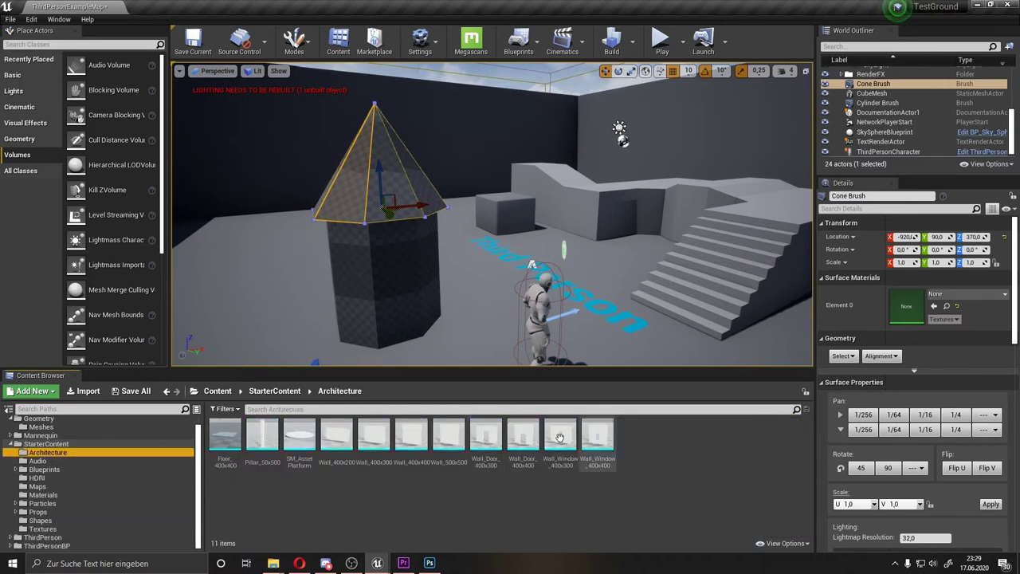
left_click(53, 461)
left_click(54, 469)
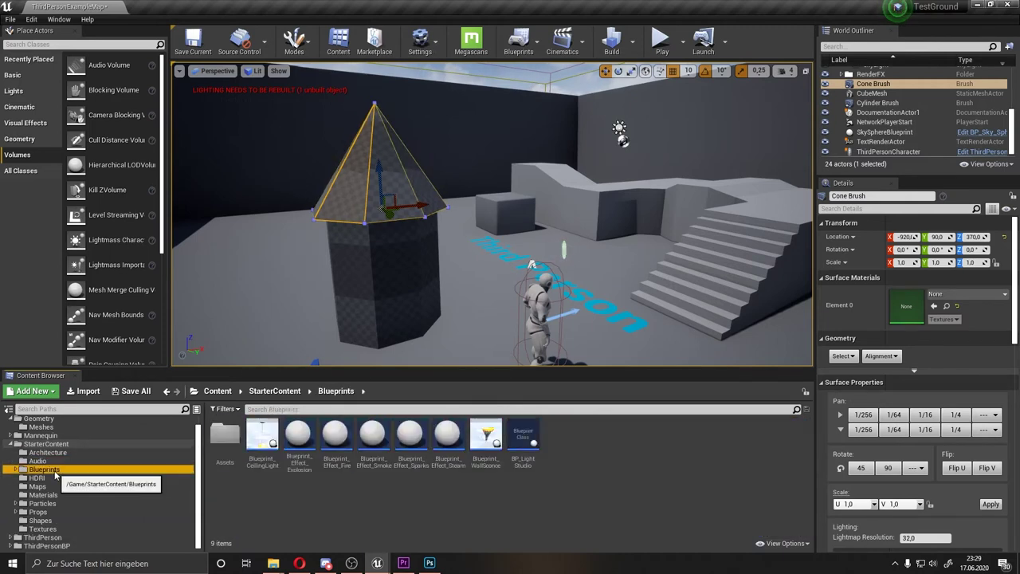
left_click(51, 486)
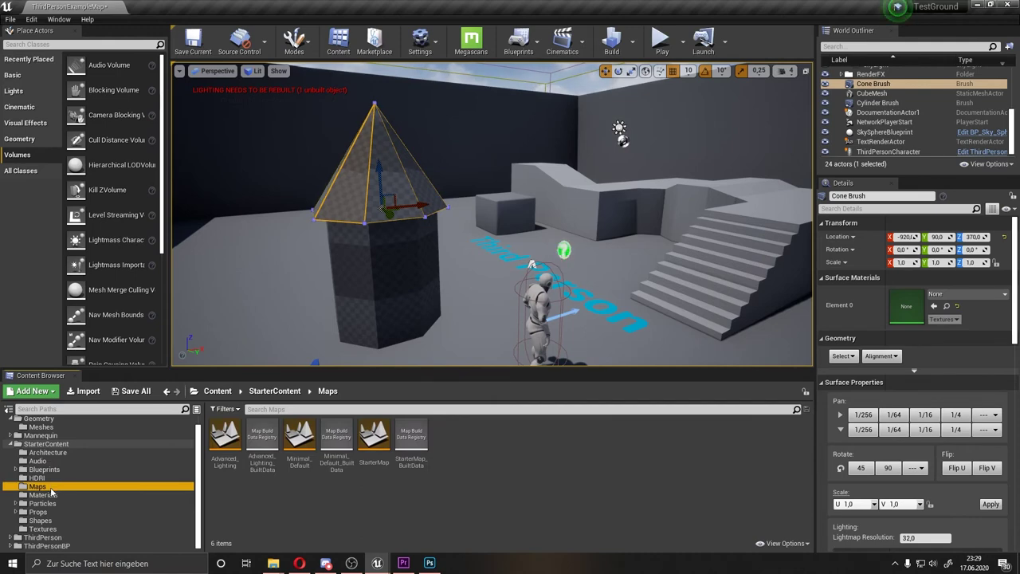
left_click(49, 494)
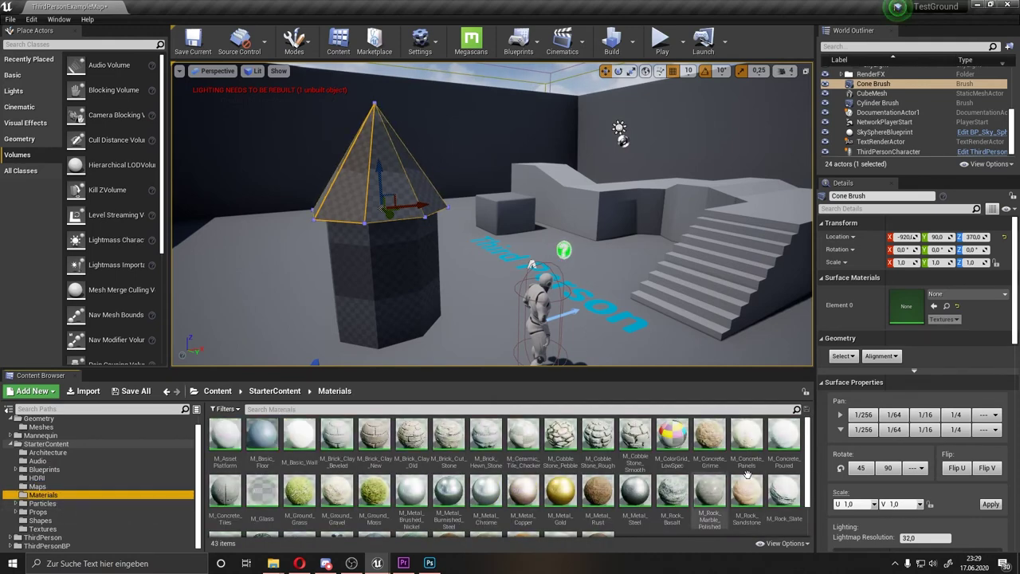
scroll(299, 449, "down", 2)
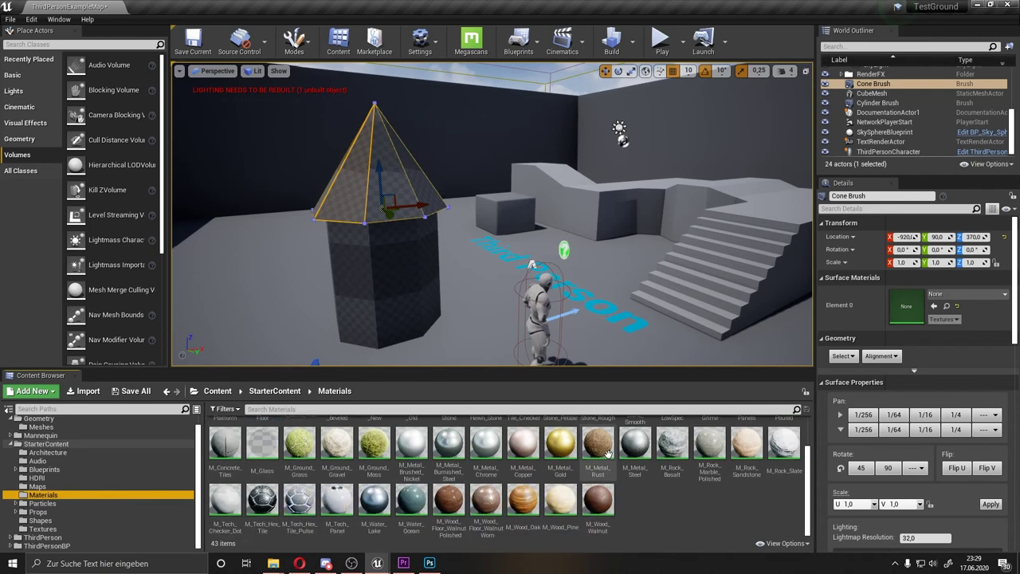
left_click(67, 510)
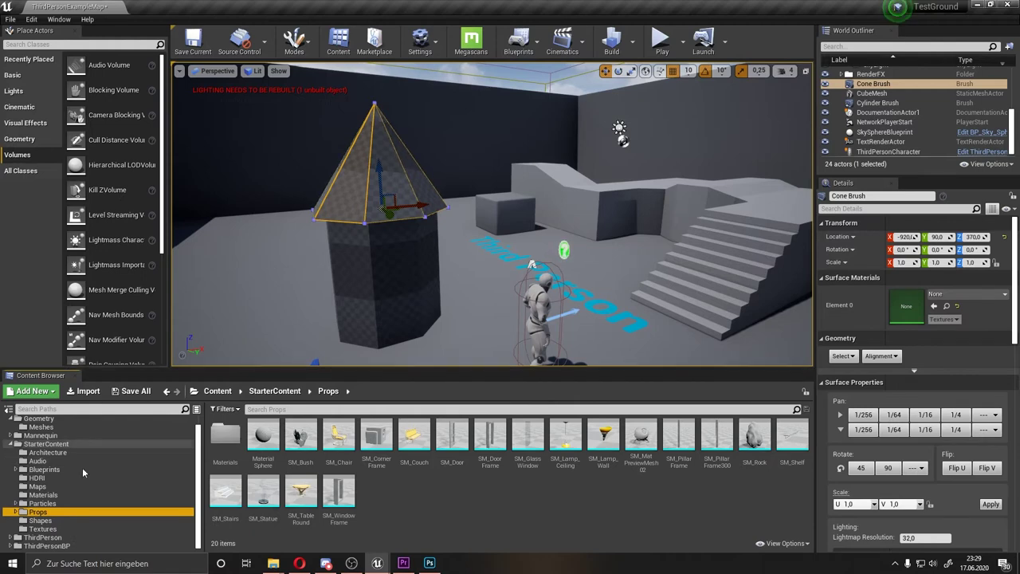
Fly over the Third Person level and past the tower, ending close to the cube block
left_click_drag(669, 303, 699, 333)
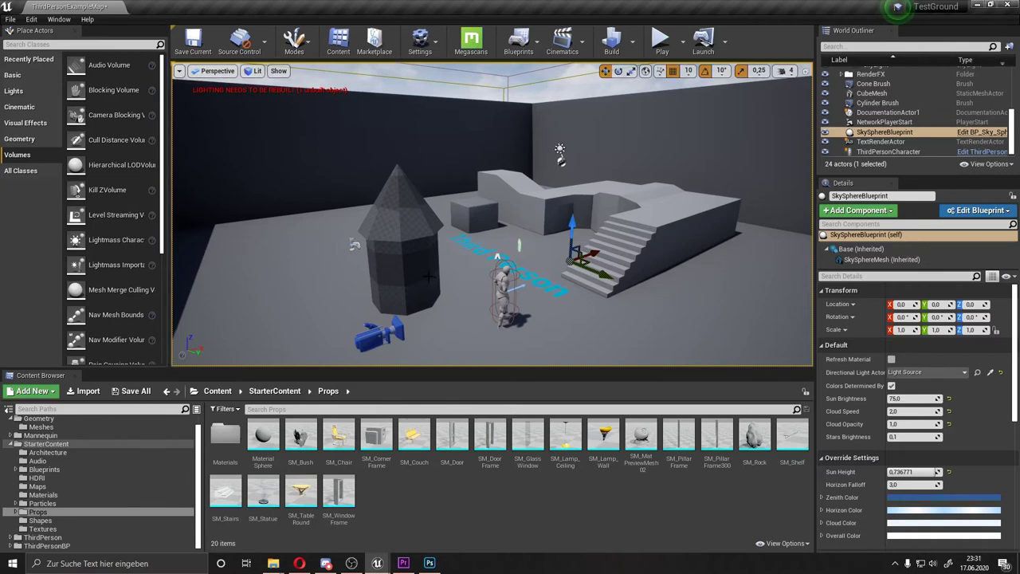
left_click_drag(430, 277, 446, 271)
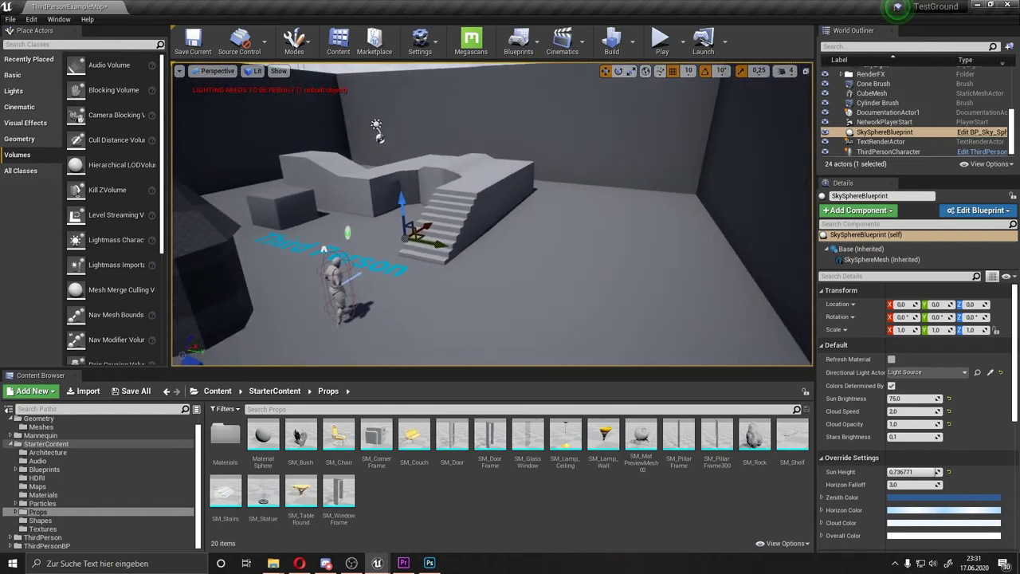
mouse_move(497, 210)
right_mouse_down()
mouse_move(621, 293)
mouse_move(459, 215)
mouse_move(518, 215)
mouse_move(513, 191)
right_mouse_up()
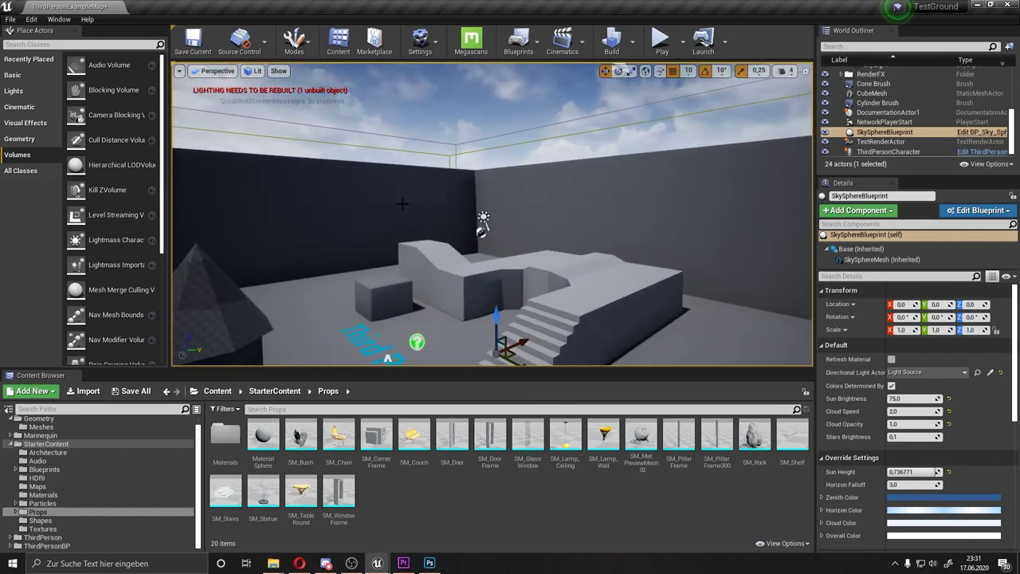
mouse_move(401, 204)
right_mouse_down()
mouse_move(446, 209)
mouse_move(447, 181)
mouse_move(424, 249)
right_mouse_up()
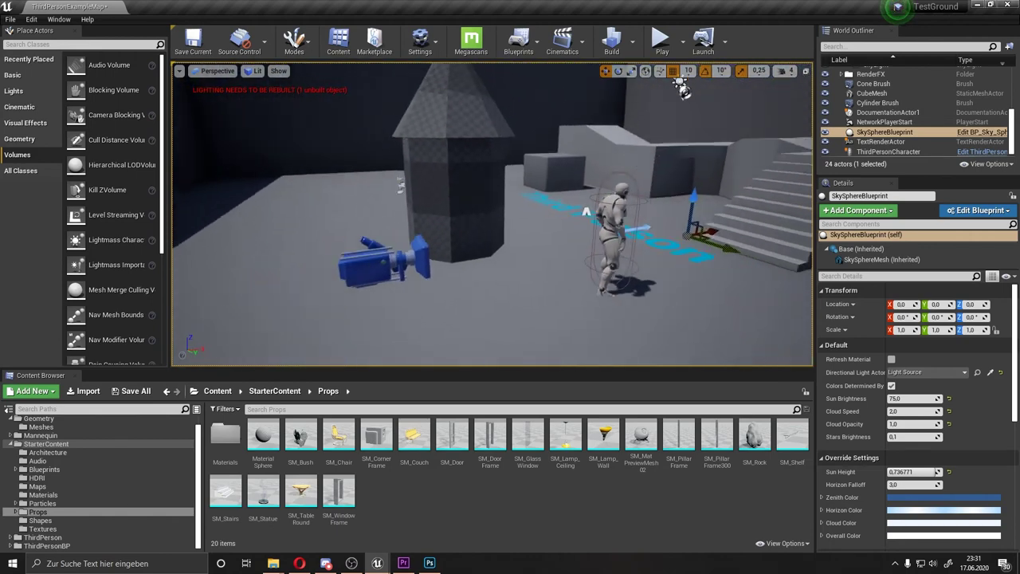
right_click_drag(506, 191, 525, 321)
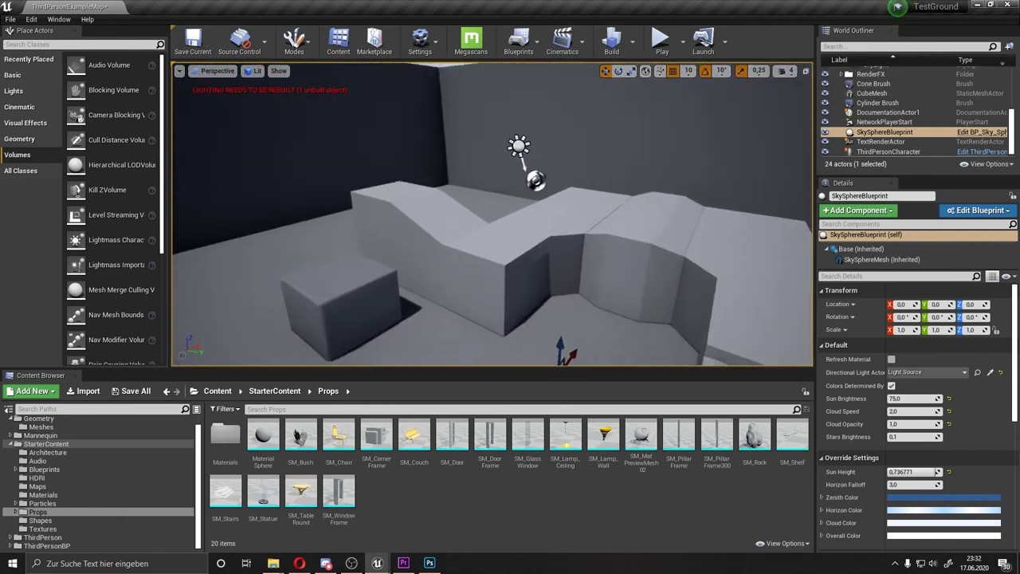
right_click_drag(457, 193, 458, 193)
Select the CubeMesh, move it left, rotate it 90° about Z, then tilt it obliquely
left_click(466, 207)
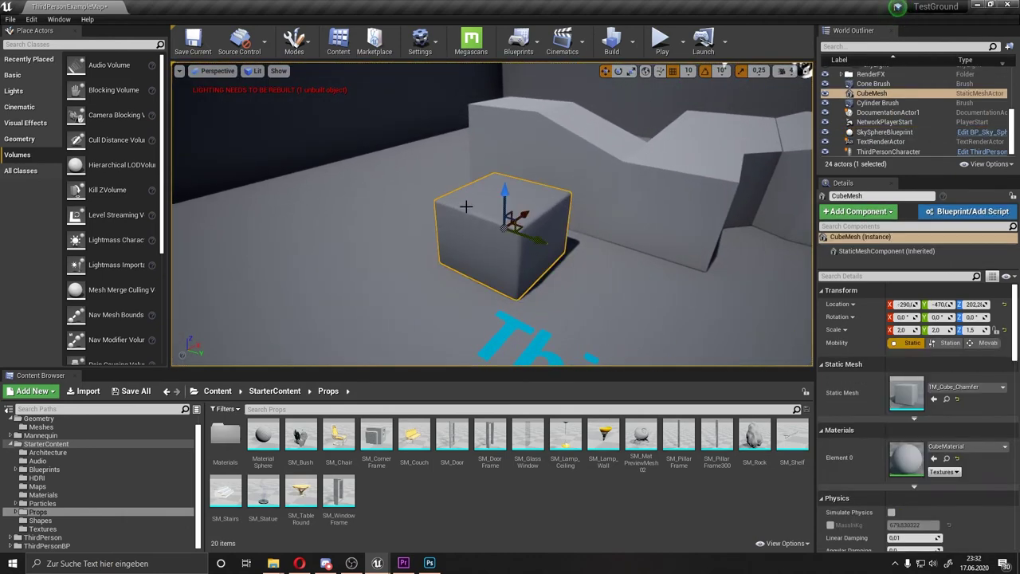
right_click_drag(595, 229, 595, 230)
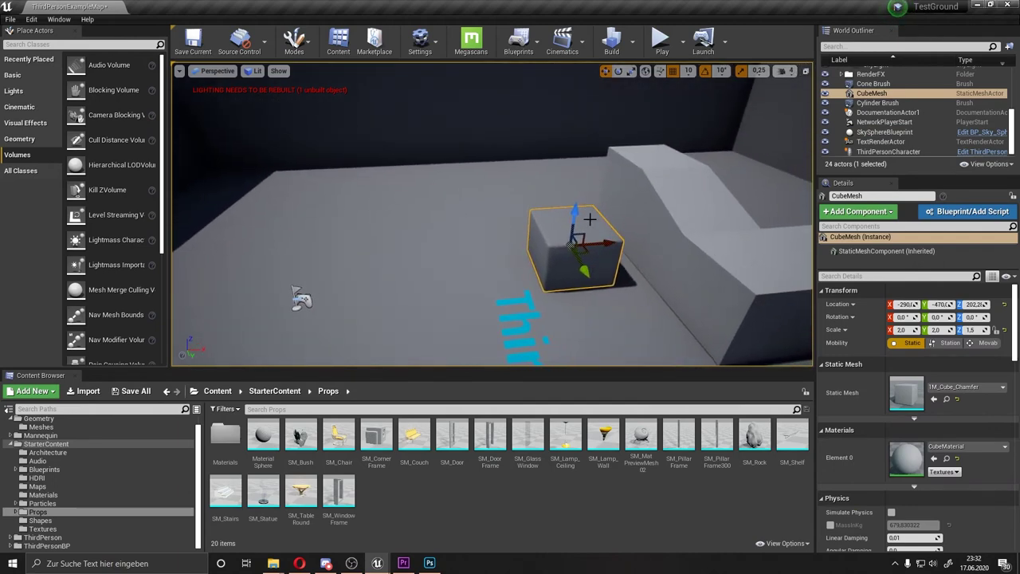
mouse_move(600, 238)
left_mouse_down()
mouse_move(540, 247)
mouse_move(527, 301)
mouse_move(569, 245)
mouse_move(569, 220)
mouse_move(446, 230)
left_mouse_up()
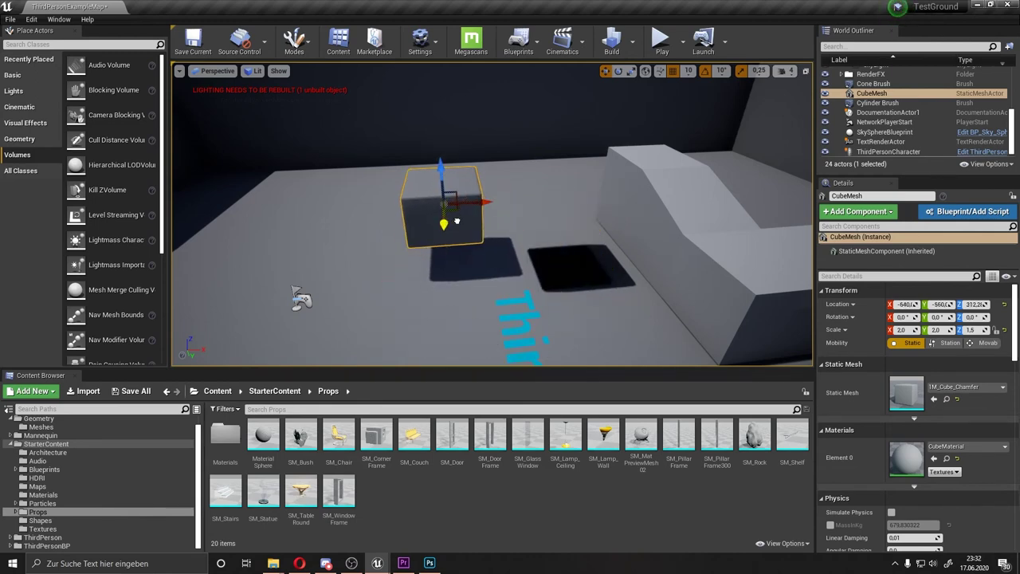
mouse_move(461, 236)
left_mouse_down()
mouse_move(443, 243)
mouse_move(468, 235)
left_mouse_up()
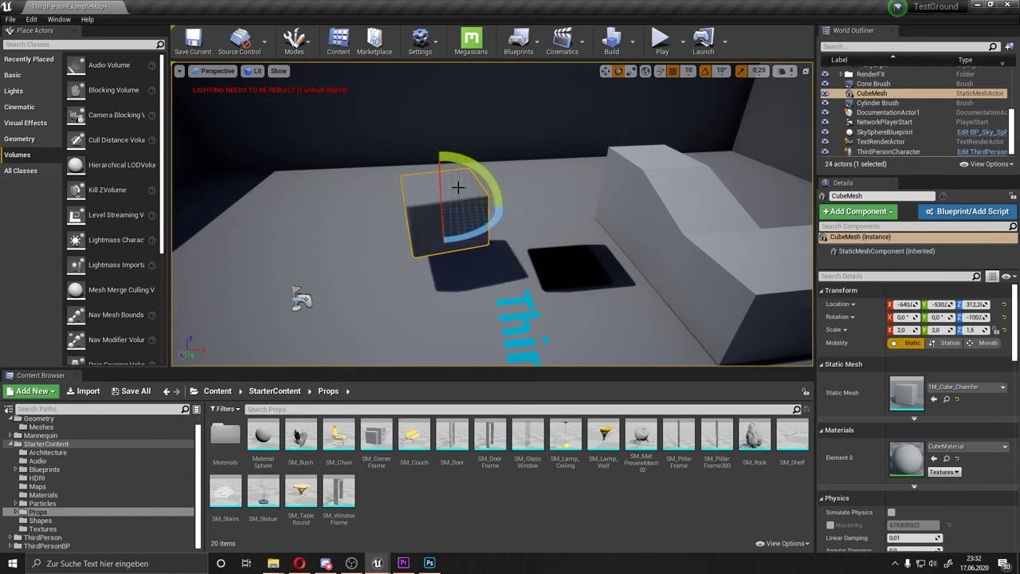
left_click_drag(440, 179, 472, 177)
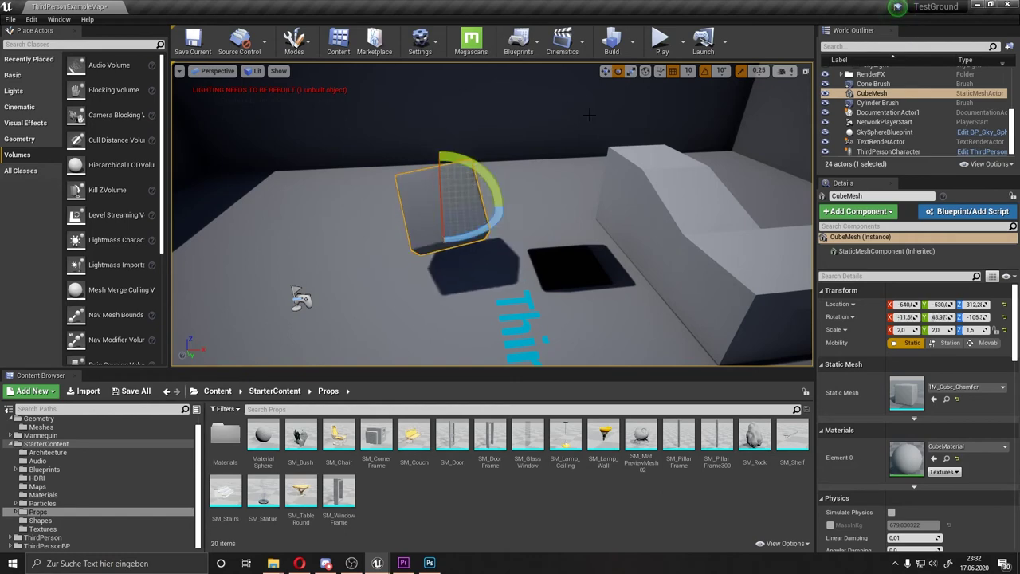
Undo the cube's oblique tilt, keeping only its rotation about Z
key("r")
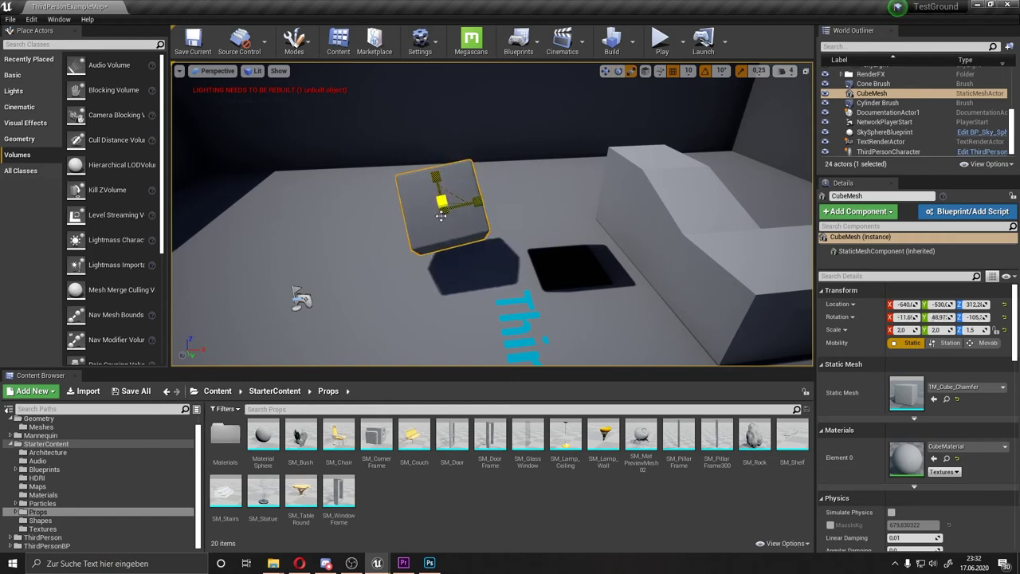
key("e")
left_click_drag(437, 276, 430, 239)
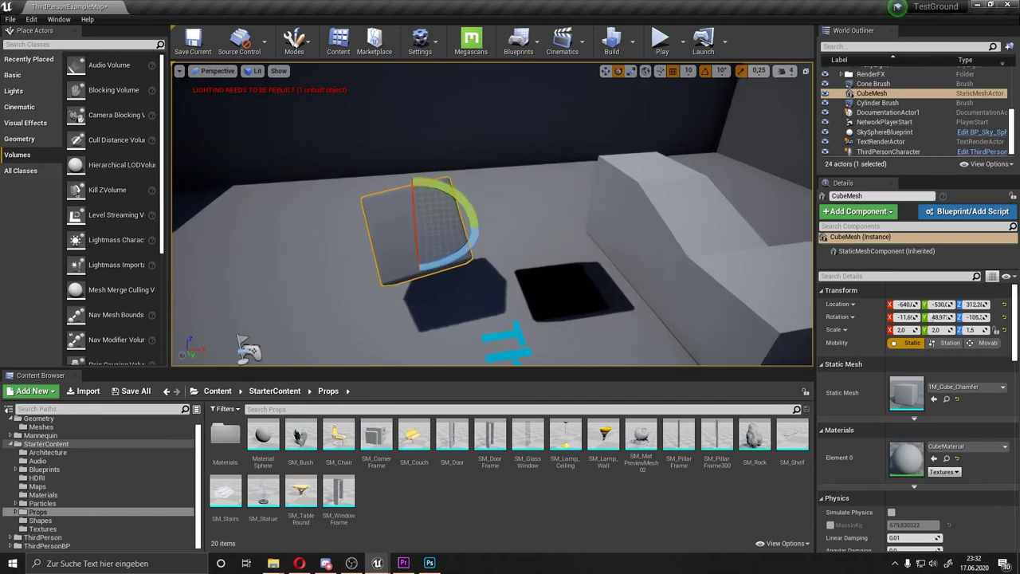
key("ctrl+z")
key("ctrl+z")
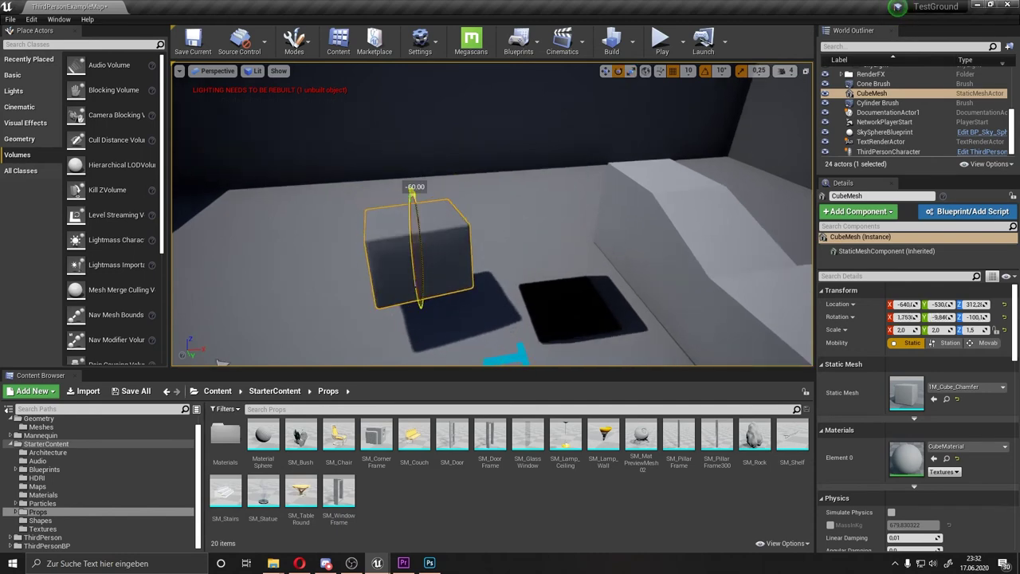
key("ctrl+z")
key("ctrl+z")
Scale the cube to 2.25 by 1.25 by 1.75 and slide it left along X
key("f")
key("w")
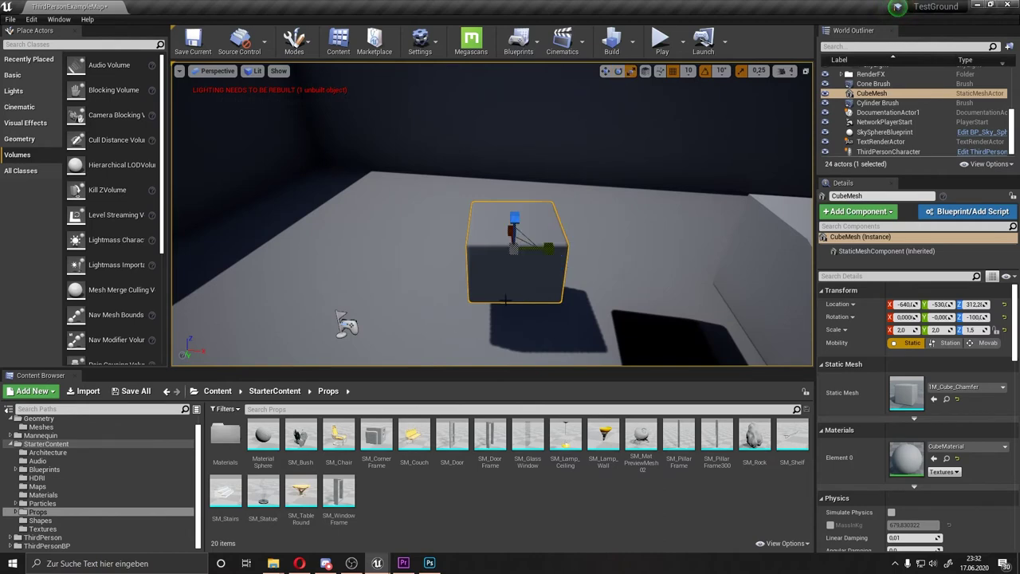
left_click_drag(514, 216, 525, 208)
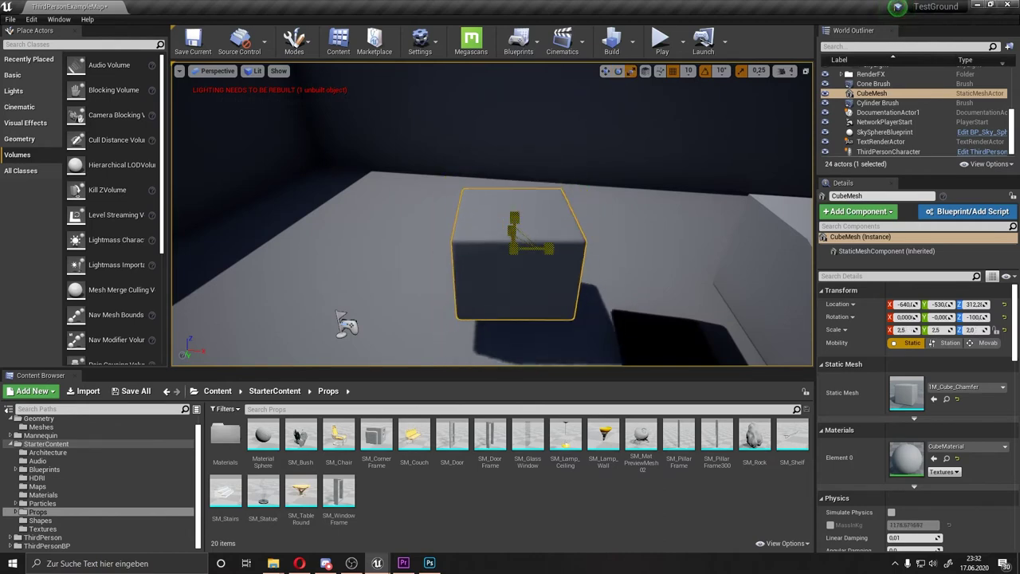
mouse_move(548, 248)
left_mouse_down()
mouse_move(528, 250)
mouse_move(538, 249)
left_mouse_up()
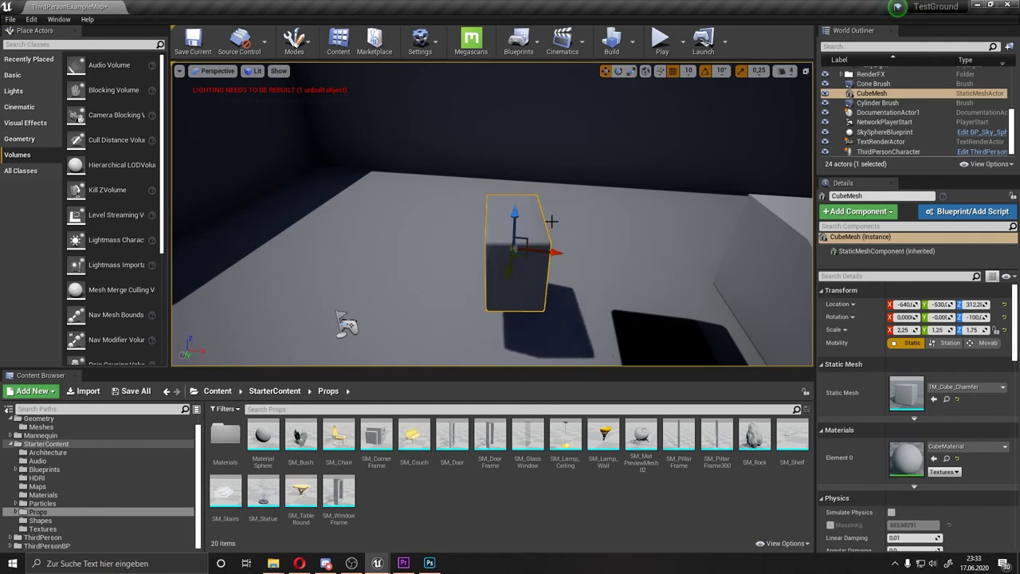
mouse_move(544, 252)
left_mouse_down()
mouse_move(491, 251)
mouse_move(492, 238)
left_mouse_up()
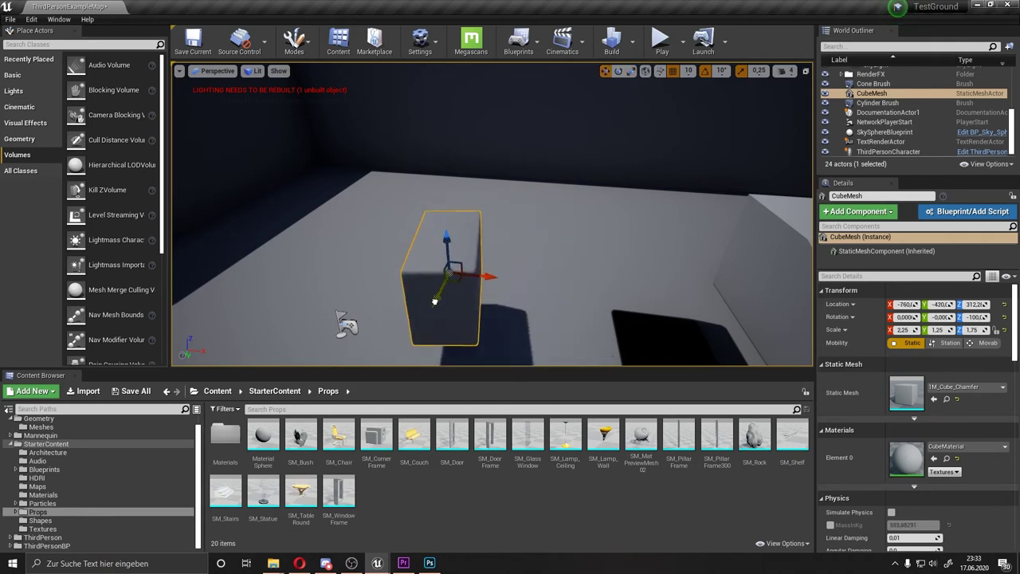
Cycle through move, rotate and scale modes, then move the cube right along X
left_click(618, 71)
left_click(630, 71)
left_click(604, 73)
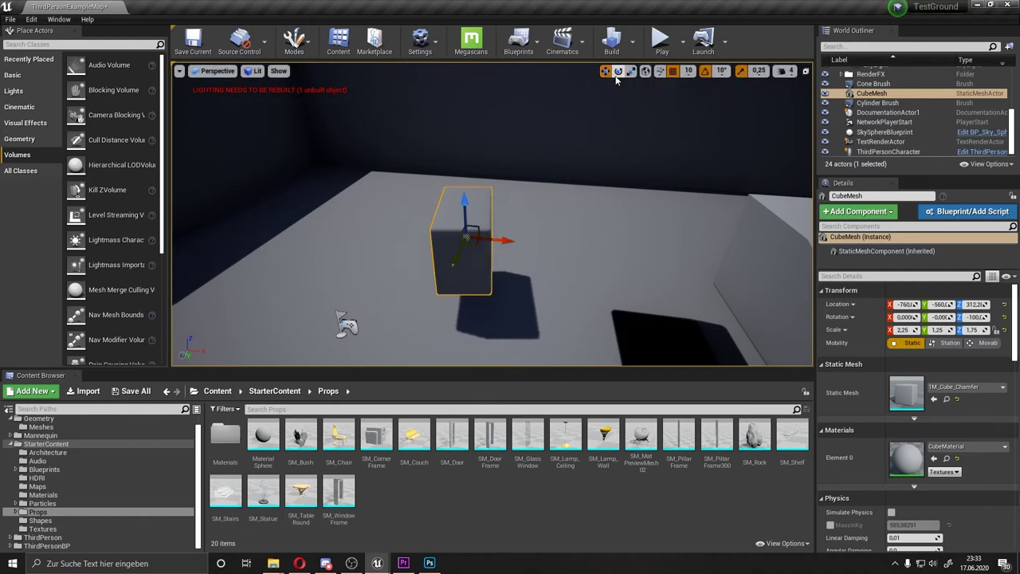
key("e")
key("r")
left_click_drag(493, 239, 503, 240)
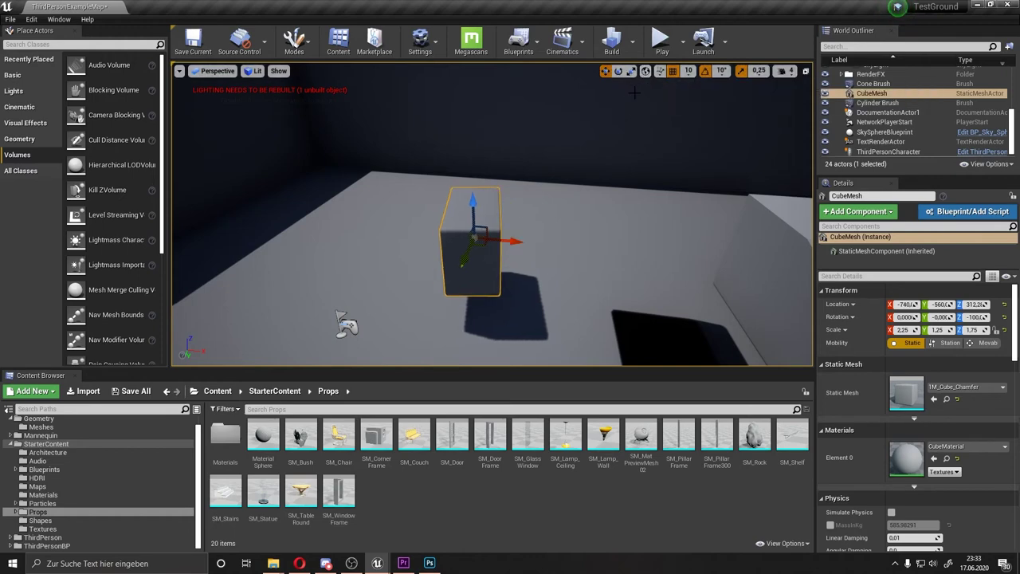
Compare the cube's local and world axes while moving it along X
left_click(646, 72)
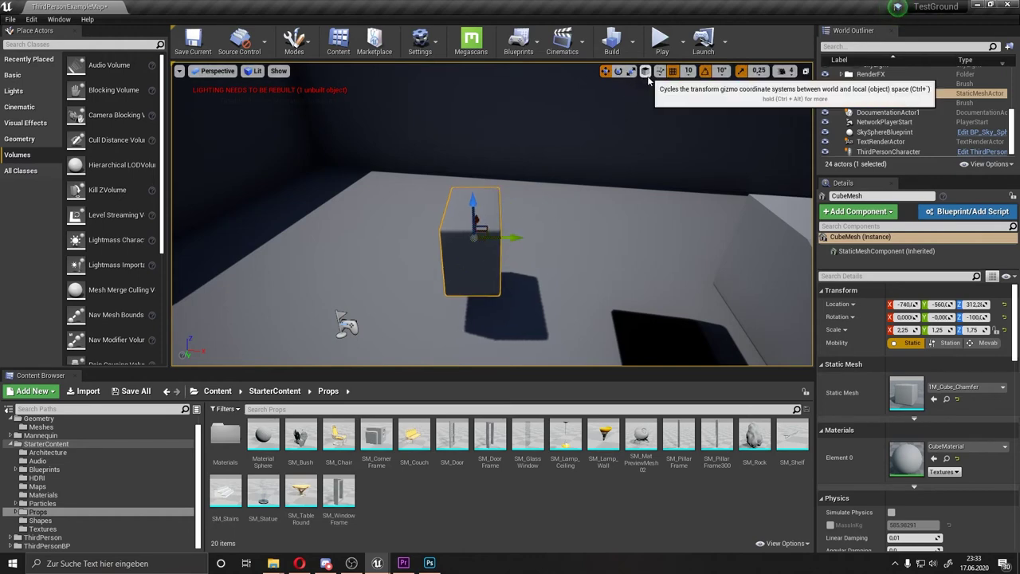
left_click_drag(495, 240, 480, 240)
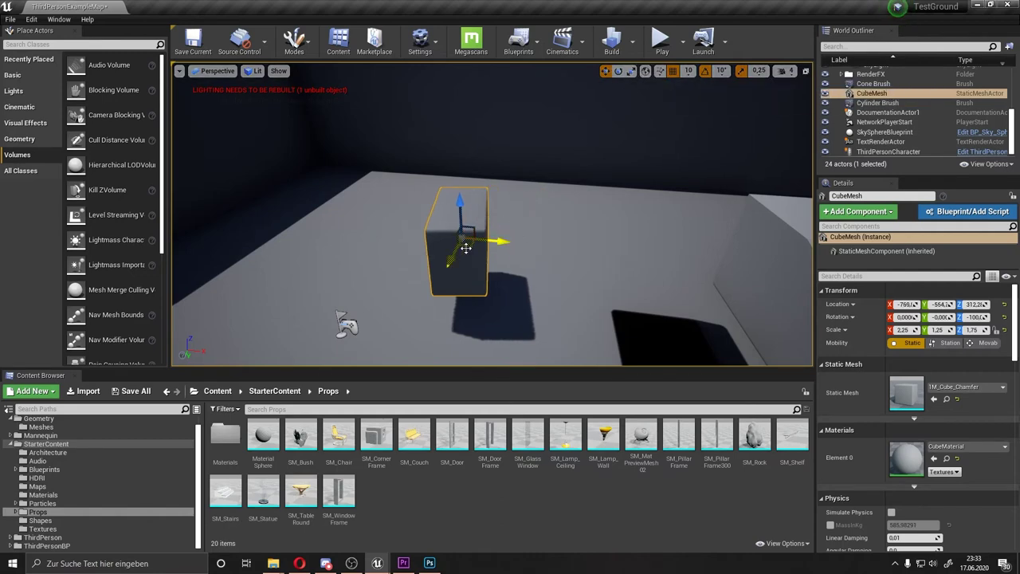
left_click(645, 71)
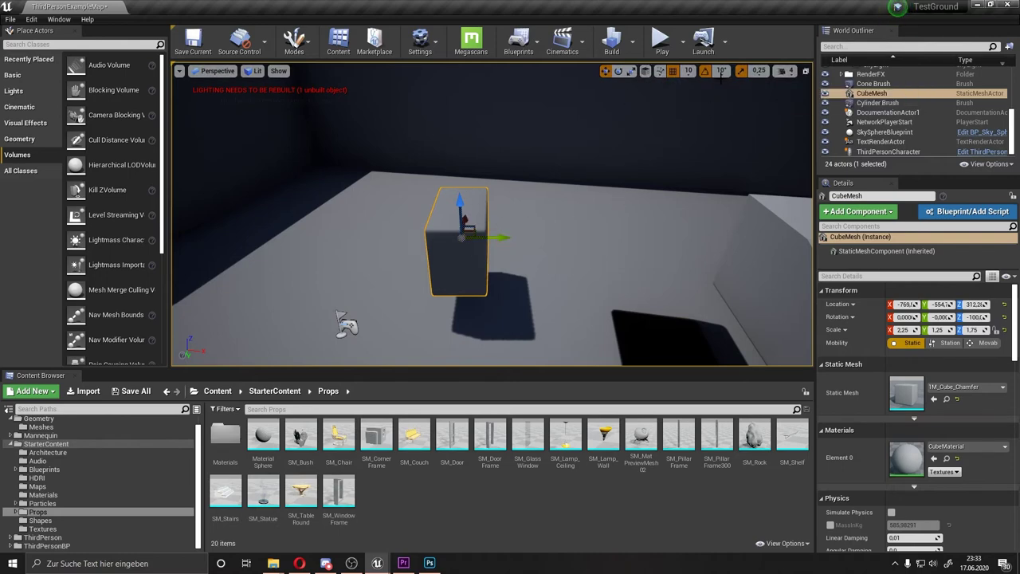
left_click(645, 72)
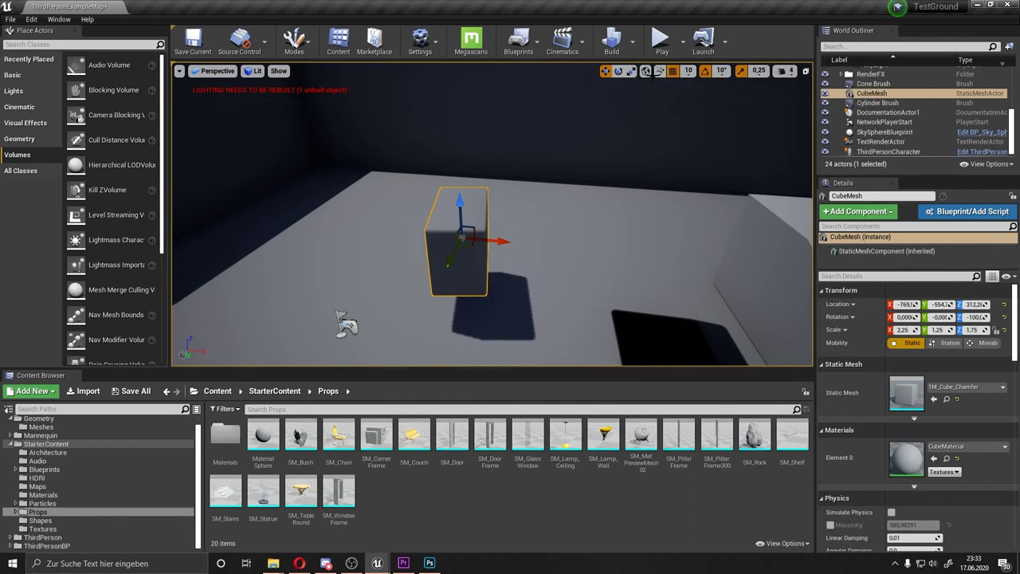
Set the position grid snap to 100 and nudge the cube along X
left_click(689, 71)
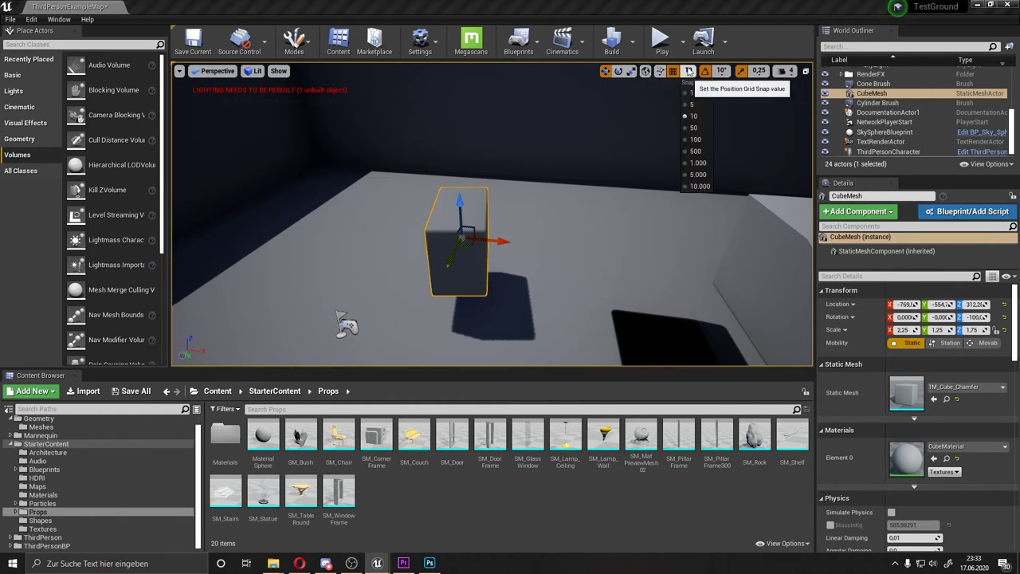
left_click(694, 118)
left_click_drag(497, 236, 514, 237)
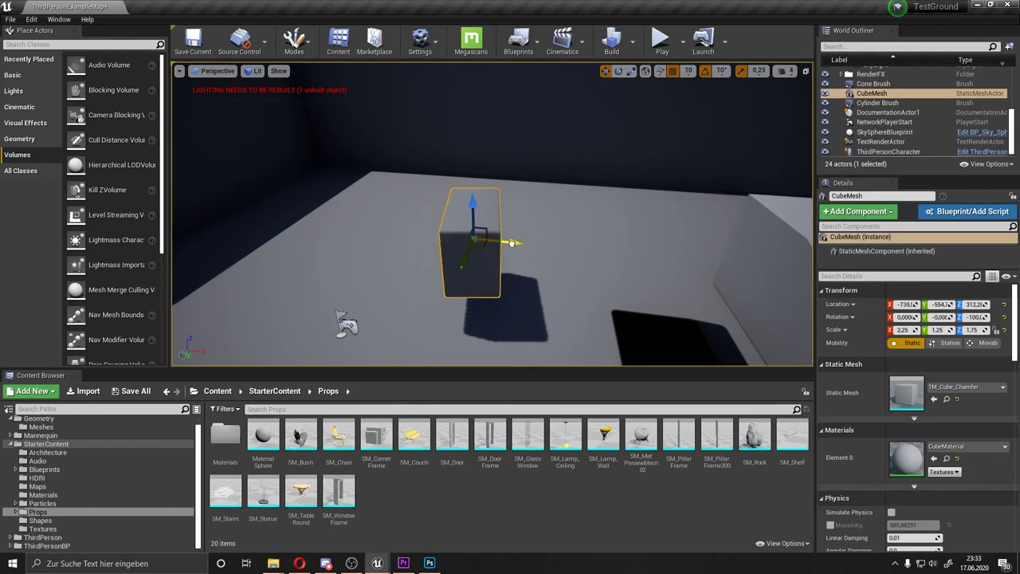
left_click(688, 71)
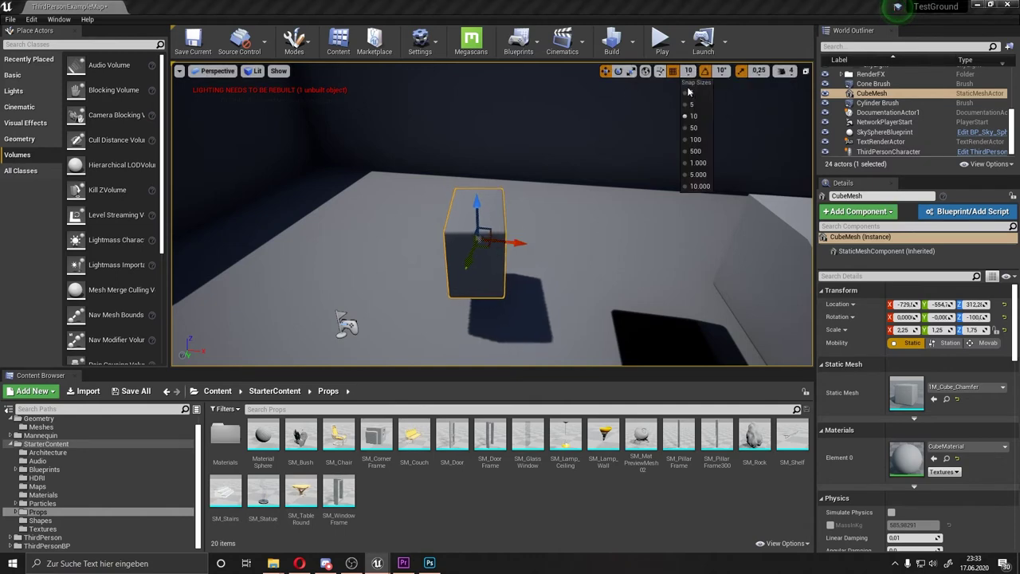
left_click(692, 140)
mouse_move(517, 242)
left_mouse_down()
mouse_move(593, 245)
mouse_move(492, 249)
mouse_move(619, 249)
mouse_move(522, 240)
left_mouse_up()
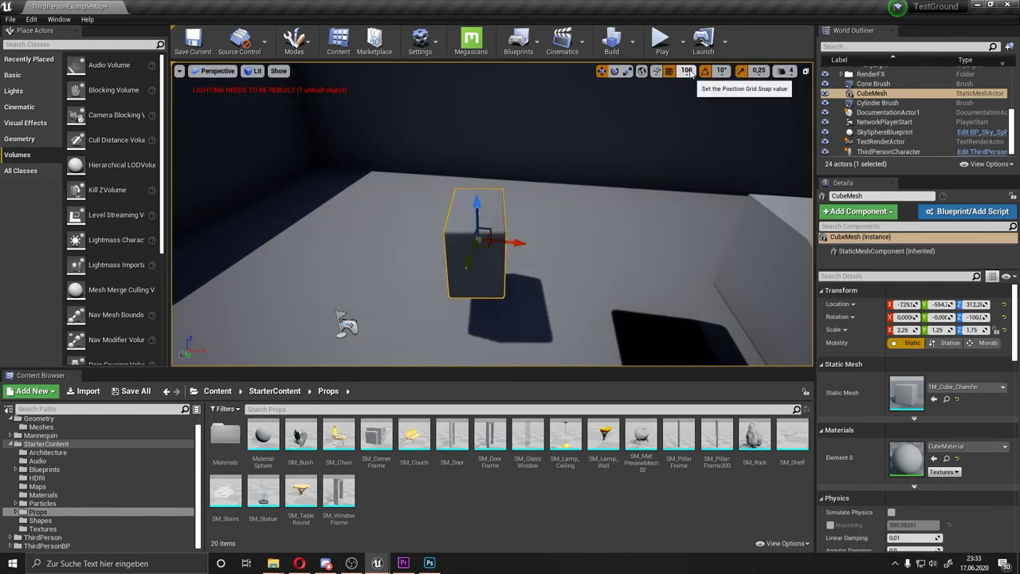
Set the grid snap back to 10 and enable Surface Snapping
left_click(686, 70)
left_click(688, 116)
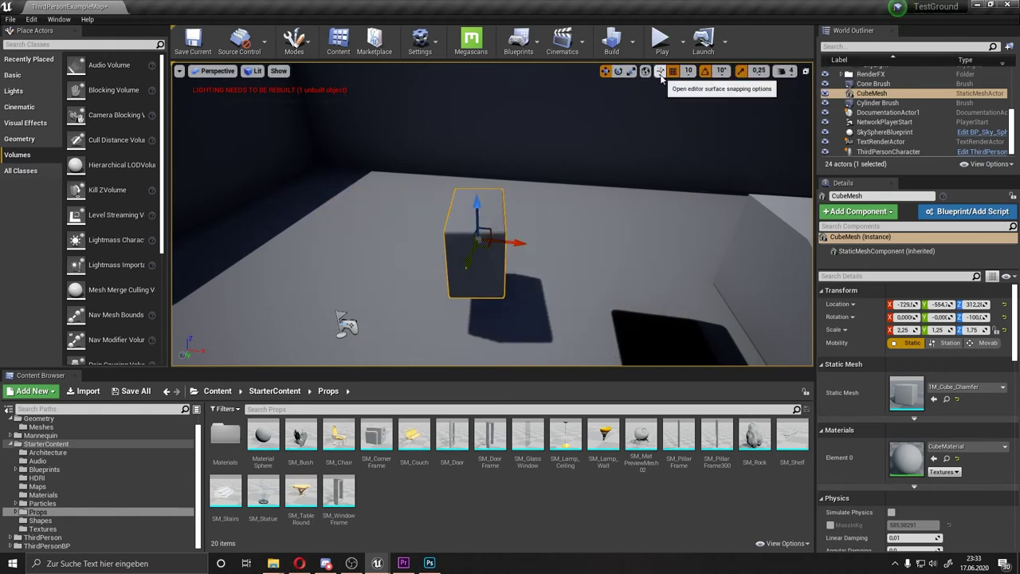
left_click(660, 71)
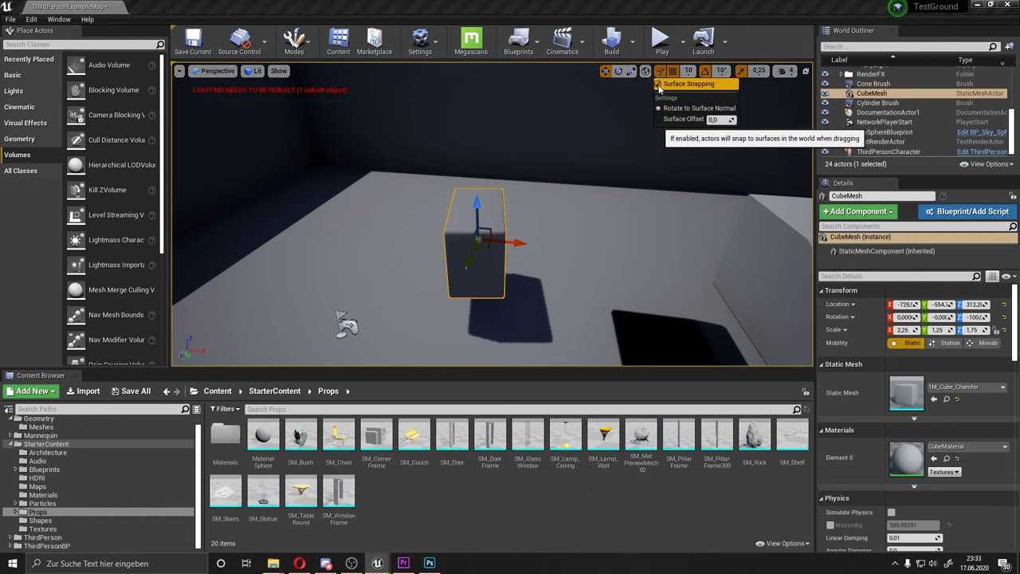
left_click(658, 85)
Drag the cube across the floor onto surfaces and raise it to Z 210
mouse_move(474, 239)
left_mouse_down()
mouse_move(447, 227)
mouse_move(440, 271)
left_mouse_up()
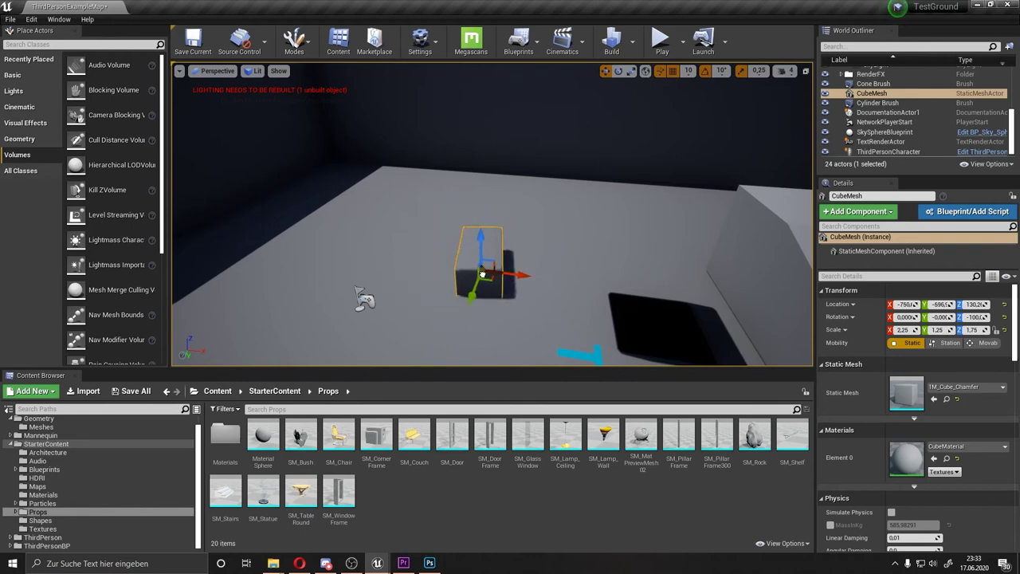
mouse_move(441, 271)
left_mouse_down()
mouse_move(780, 216)
mouse_move(772, 267)
mouse_move(478, 245)
left_mouse_up()
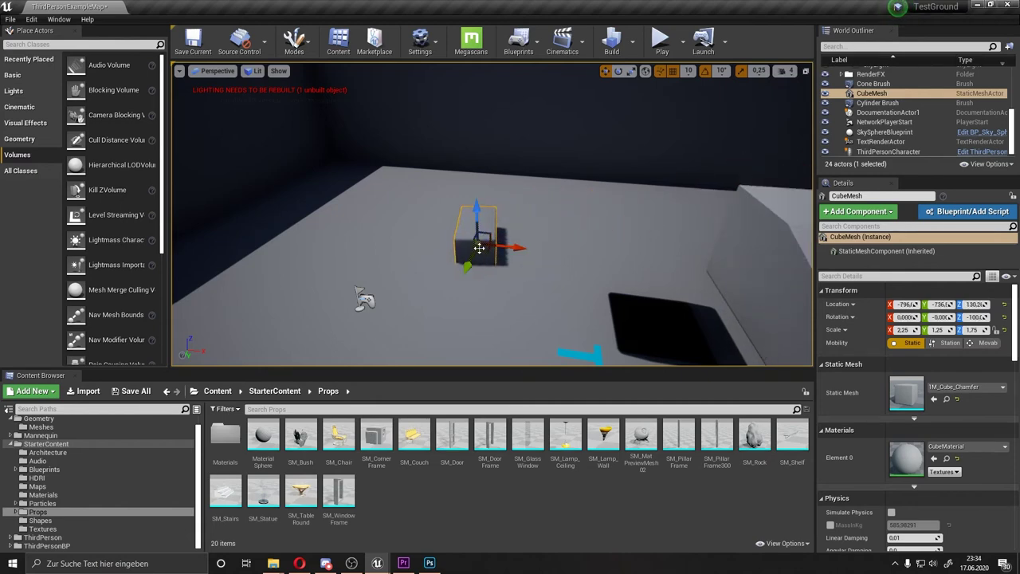
left_click_drag(478, 213, 479, 183)
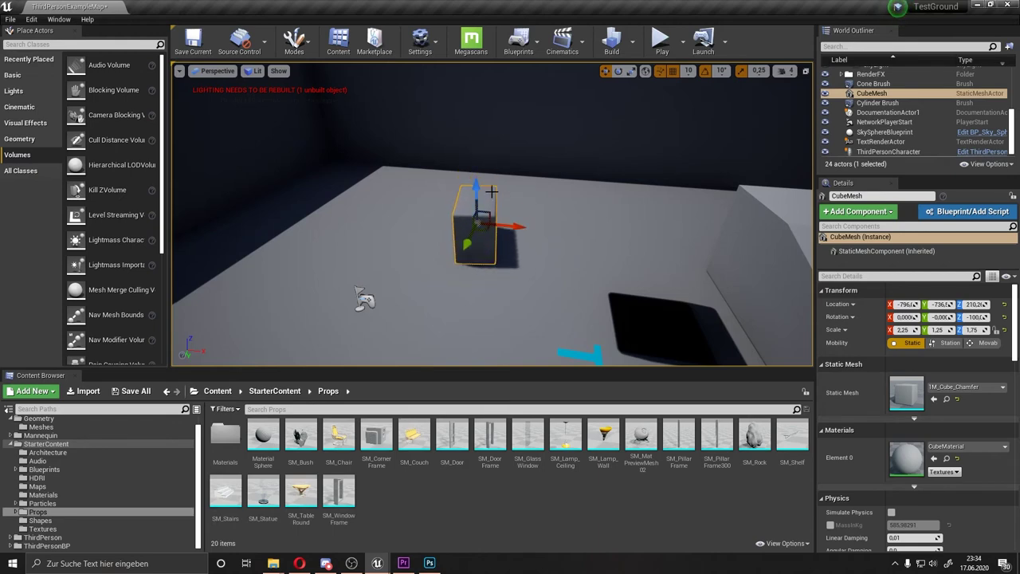
Turn off Surface Snapping, set rotation snap to 30° and start rotating the cube
left_click(660, 71)
left_click(658, 84)
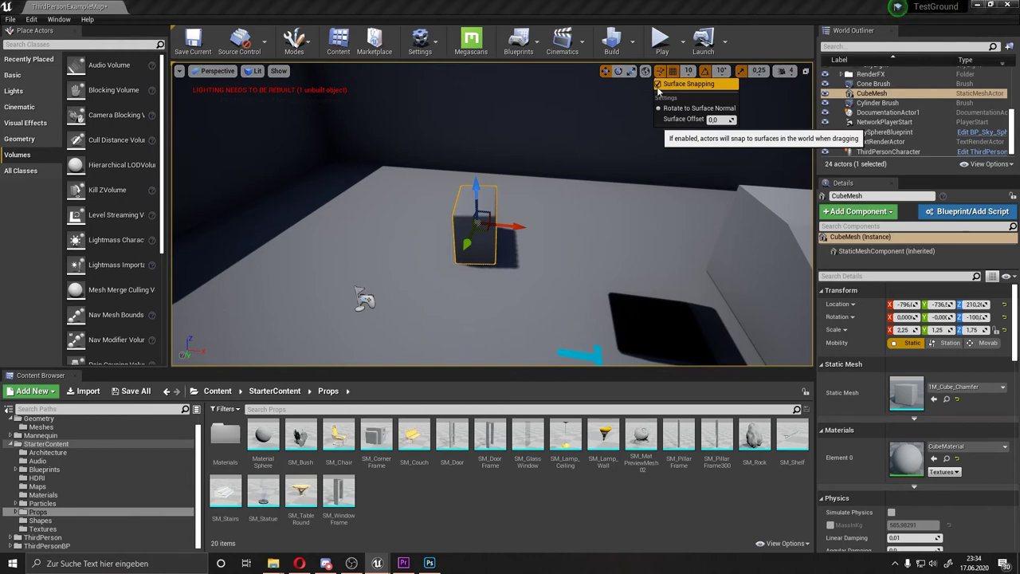
left_click(706, 72)
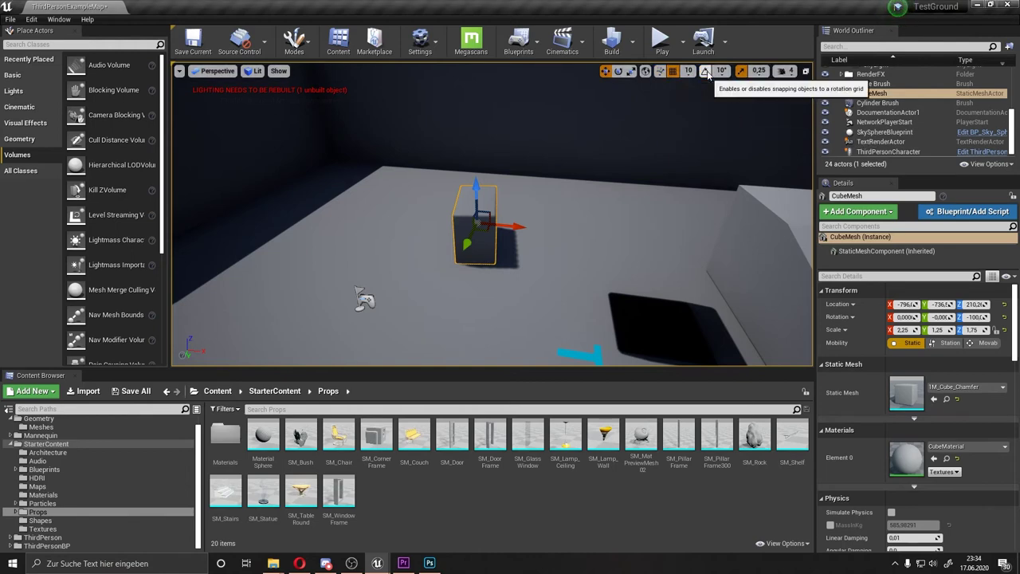
left_click(720, 71)
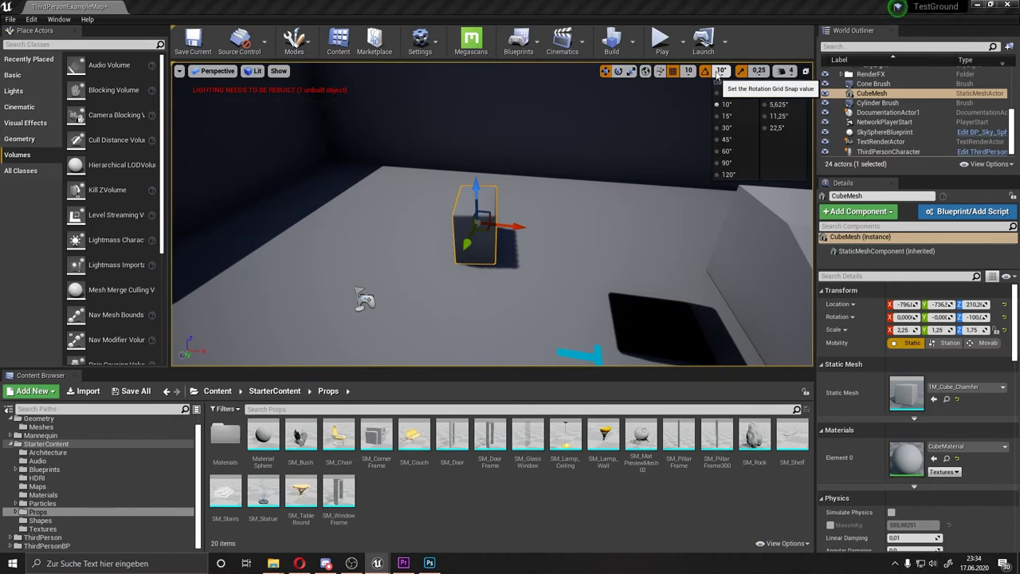
left_click(727, 126)
key("e")
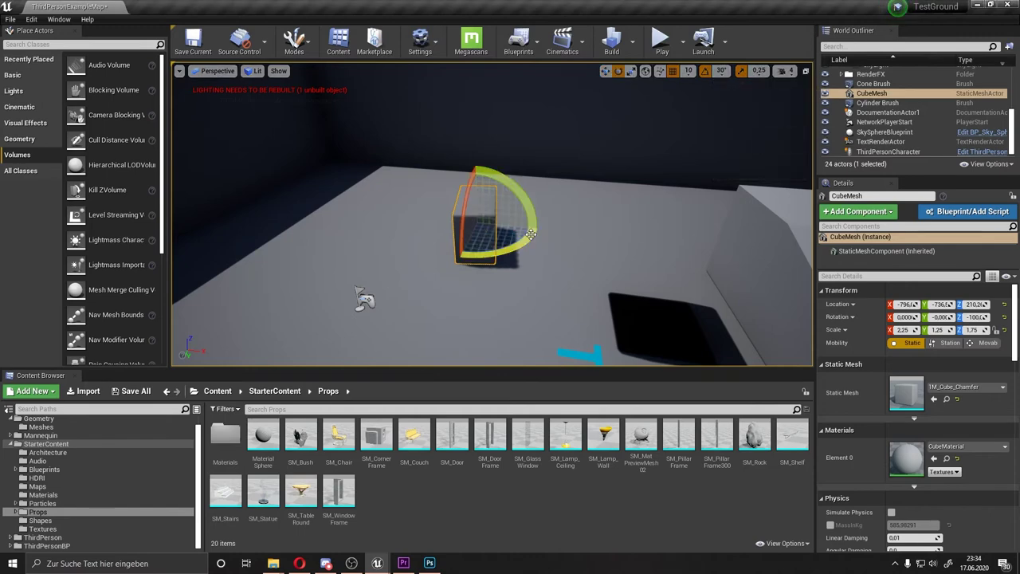
left_click_drag(528, 225, 529, 228)
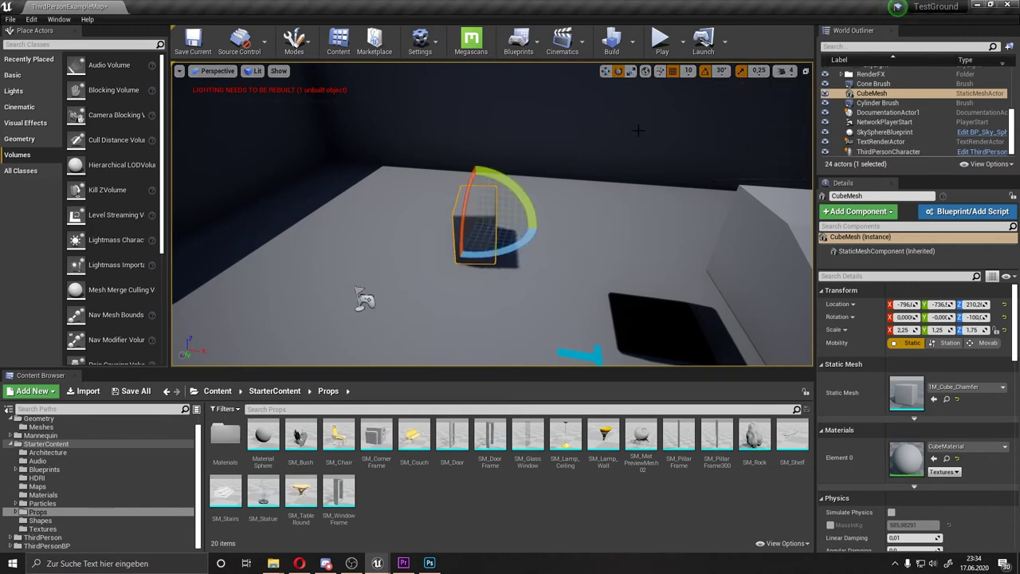
Rotate the cube around Z with 60° and then 10° snap angles
left_click(721, 71)
left_click(725, 151)
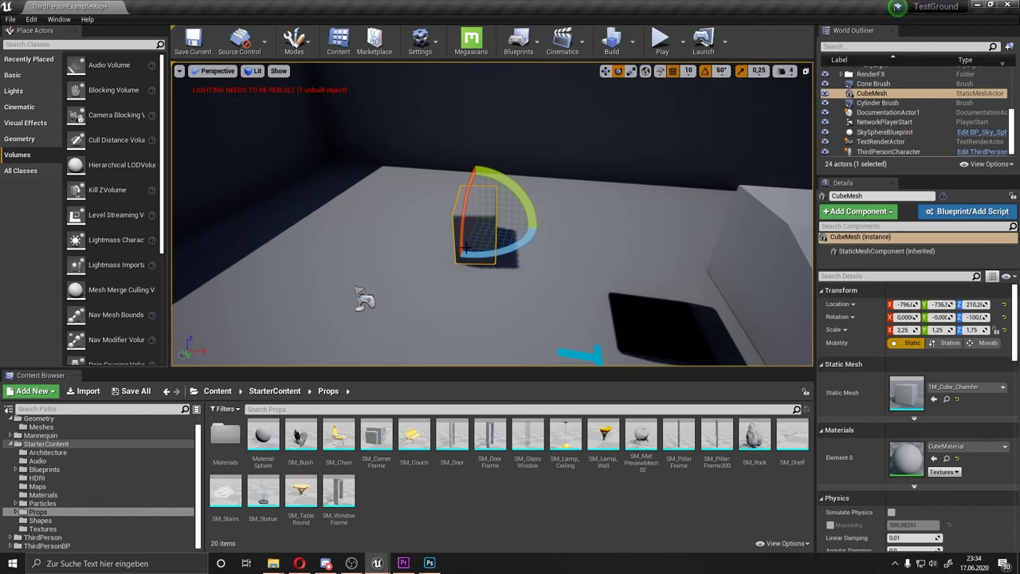
left_click_drag(505, 253, 505, 265)
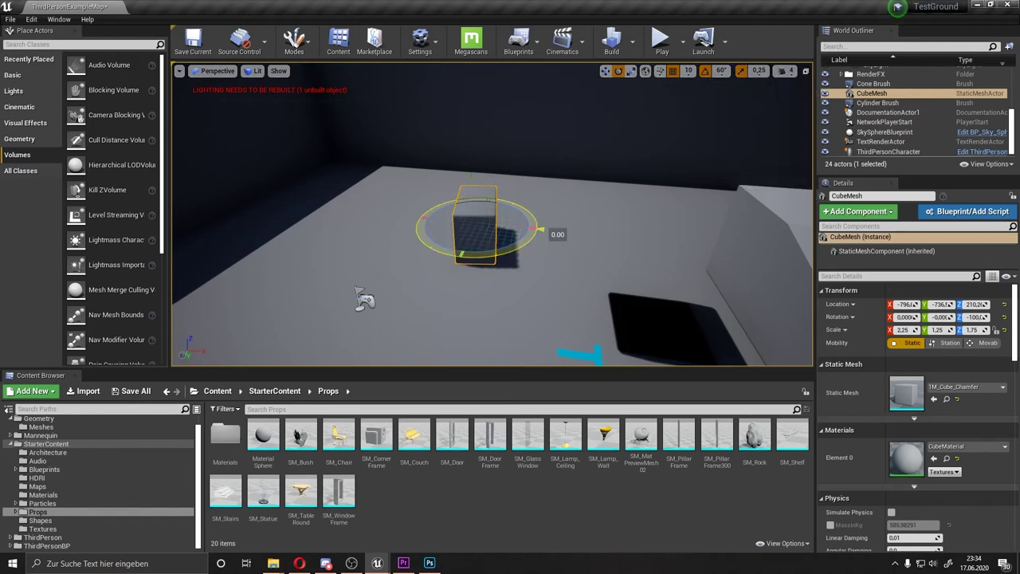
left_click(720, 71)
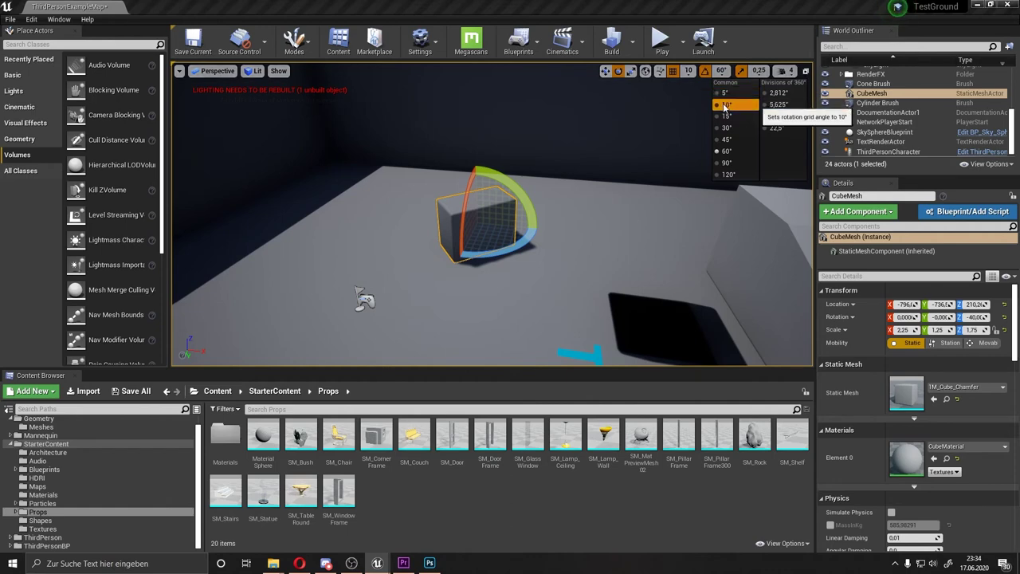
left_click(726, 104)
right_click_drag(502, 259, 502, 259)
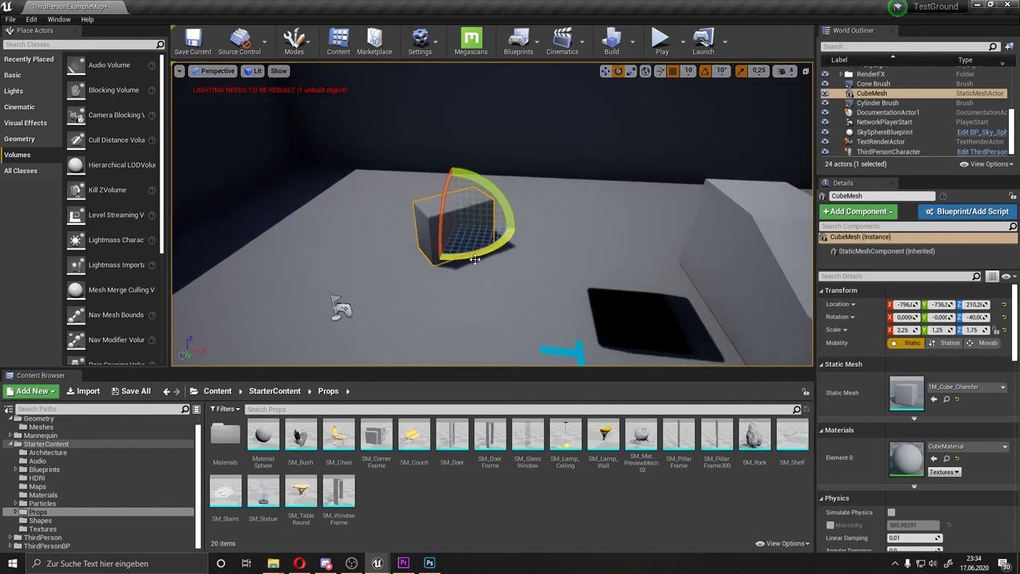
left_click_drag(474, 259, 518, 227)
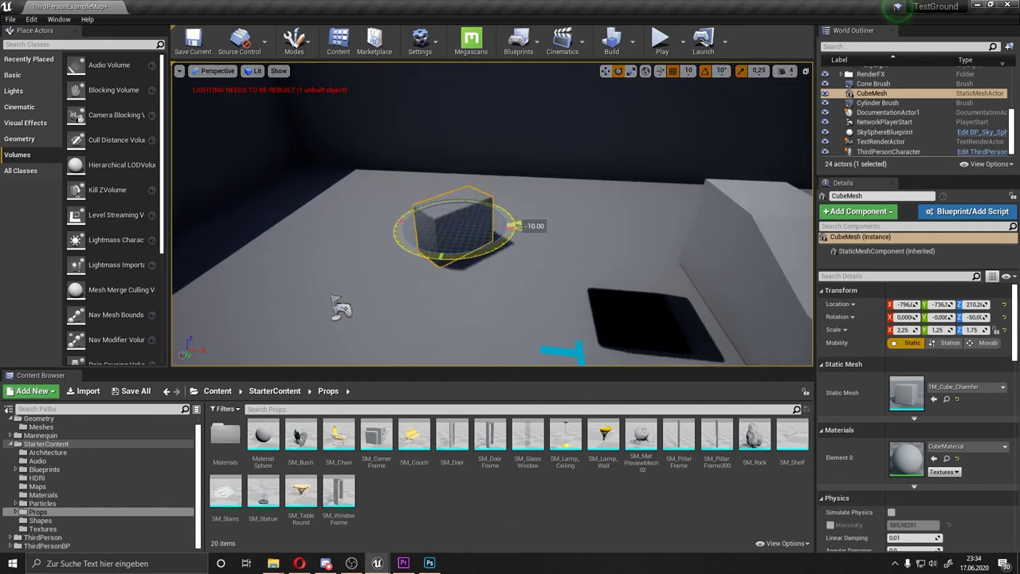
Disable rotation snapping and spin the cube freely to about 102° around Z
left_click(705, 76)
left_click_drag(430, 278, 516, 227)
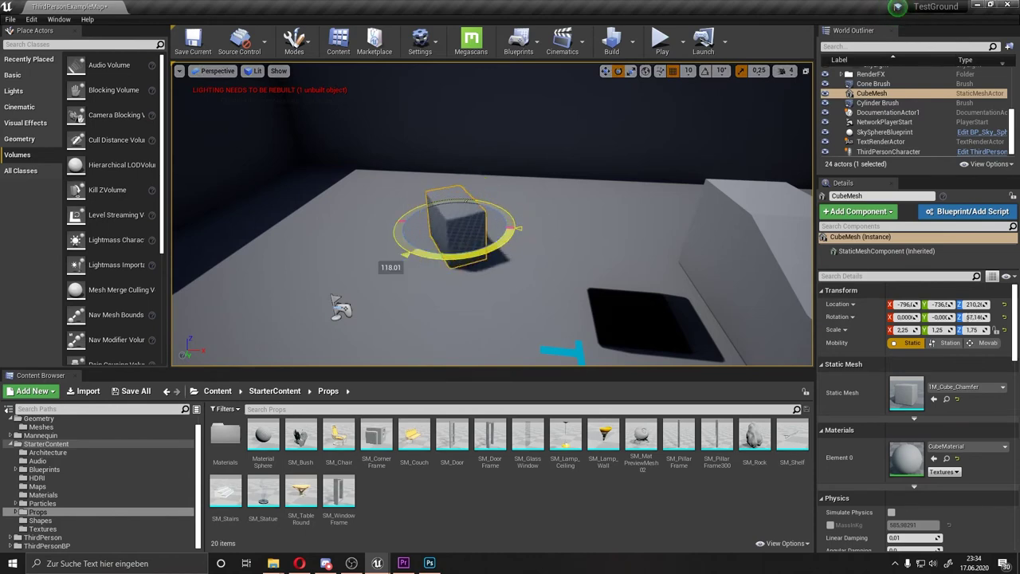
left_click_drag(516, 227, 595, 217)
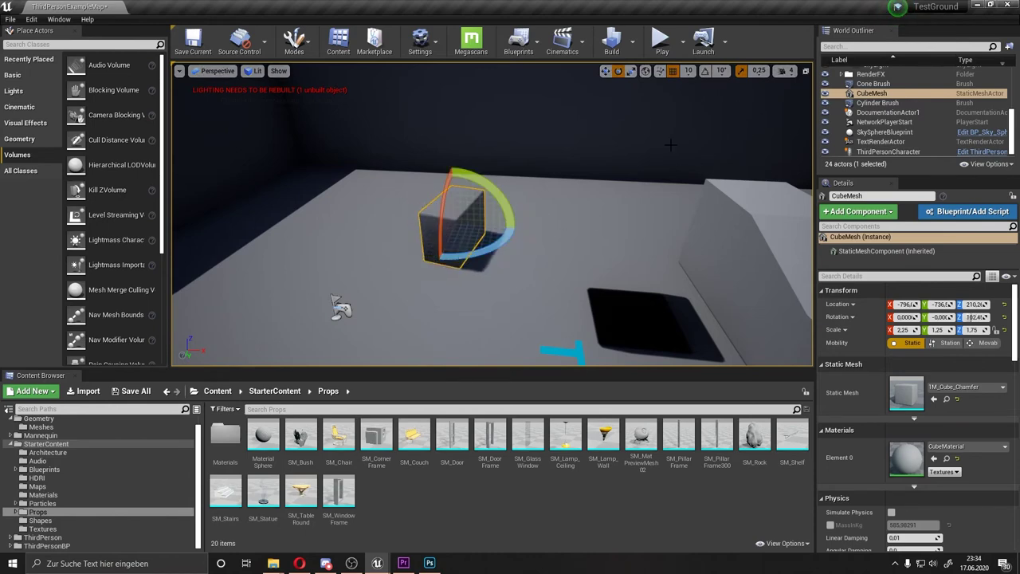
Set the scale snap to 0.03125 and enlarge the CubeMesh slightly to 2.75 with the scale gizmo
left_click(757, 71)
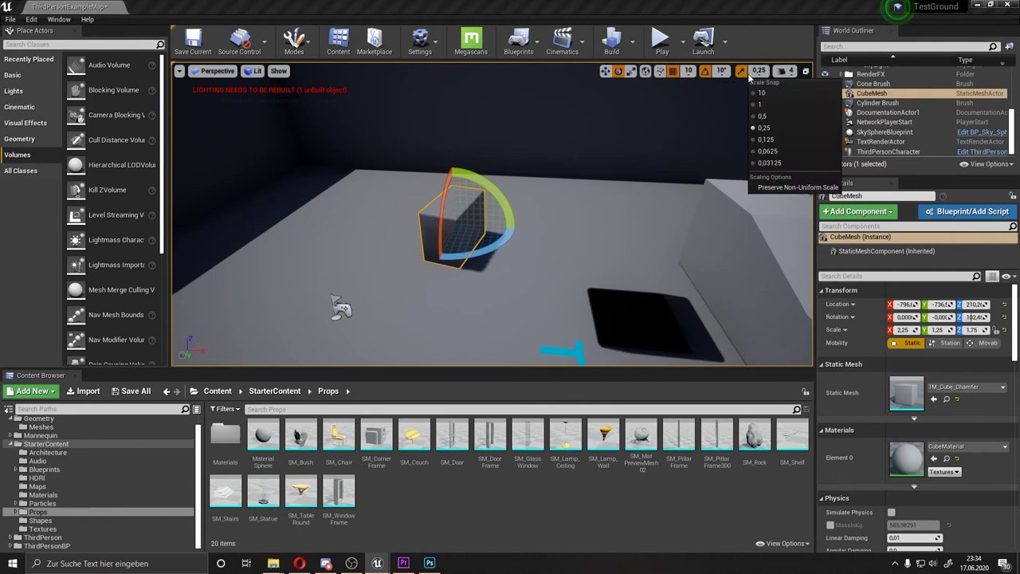
left_click(763, 159)
key("r")
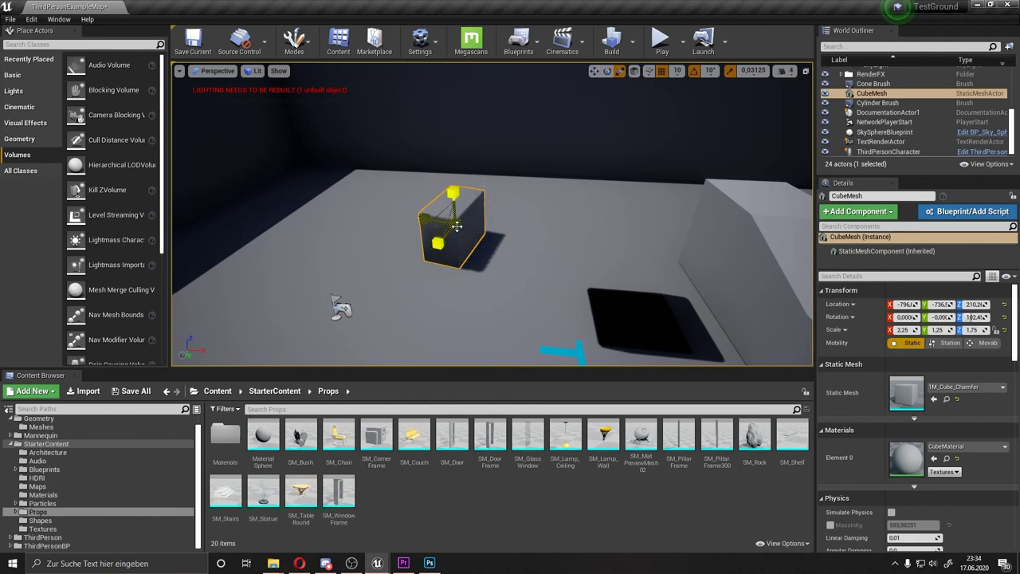
left_click_drag(457, 226, 460, 227)
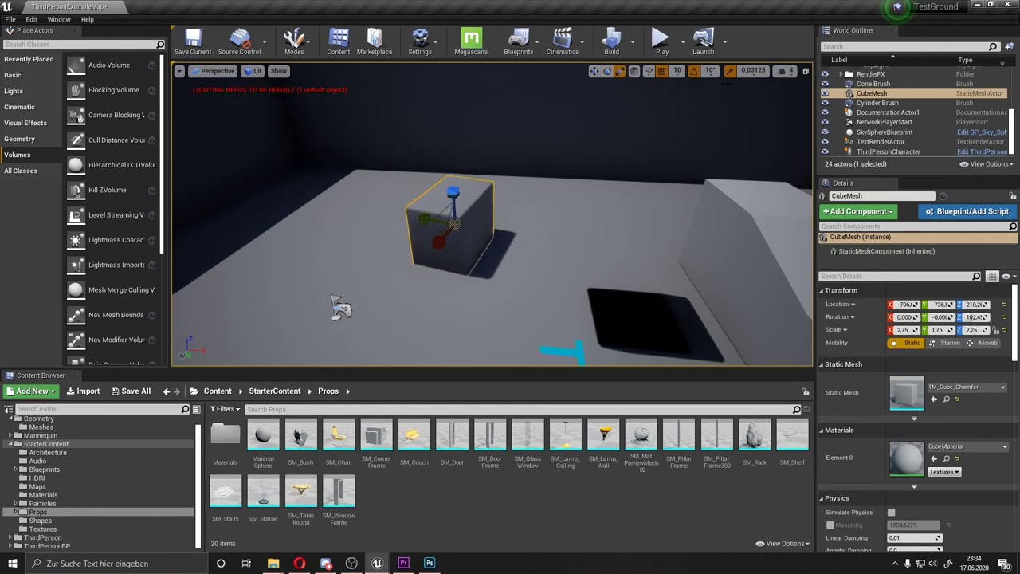
Change the scale snap to 10 and scale the CubeMesh up to 10 on every axis
left_click(753, 71)
left_click(749, 85)
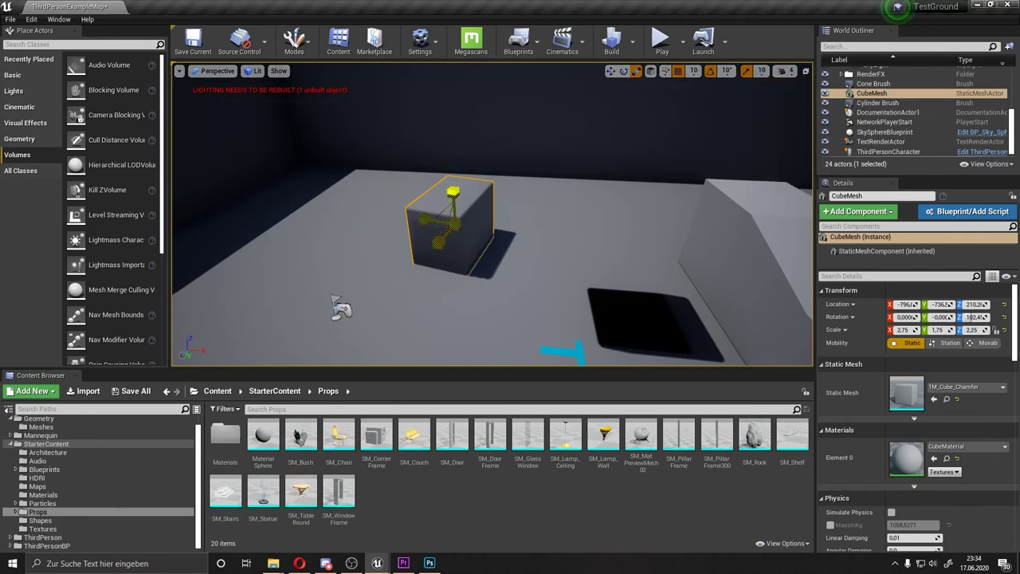
left_click_drag(453, 192, 452, 194)
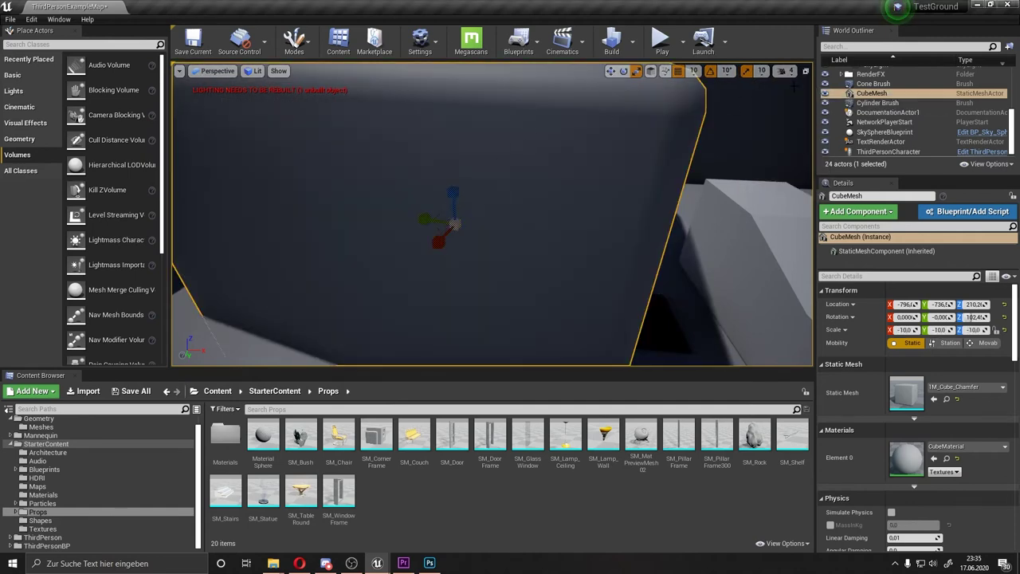
Set the scale snap to 0.5 and shrink the CubeMesh back to a small uniform cube
left_click(761, 70)
left_click(765, 111)
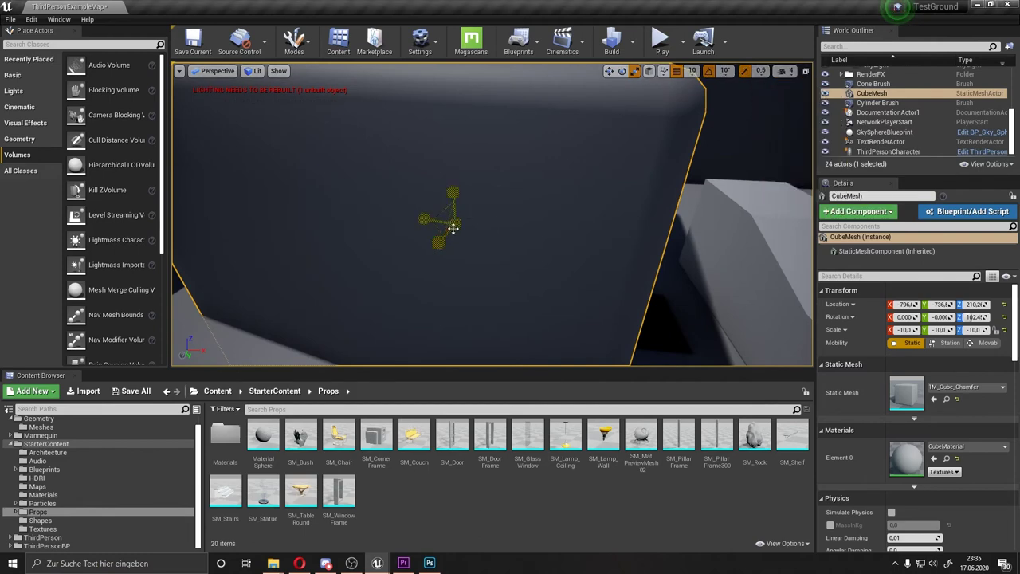
left_click_drag(452, 193, 453, 192)
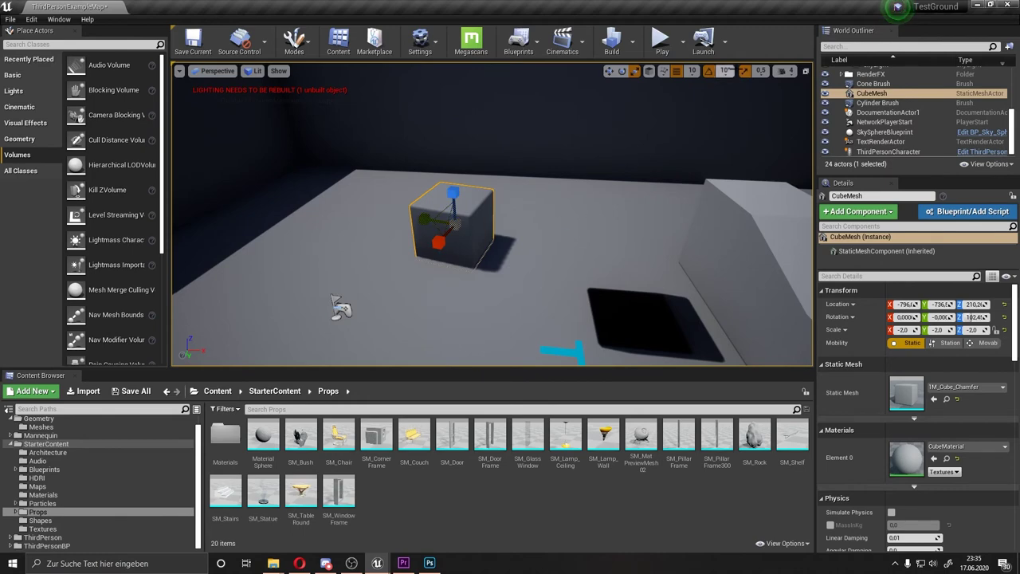
left_click(784, 73)
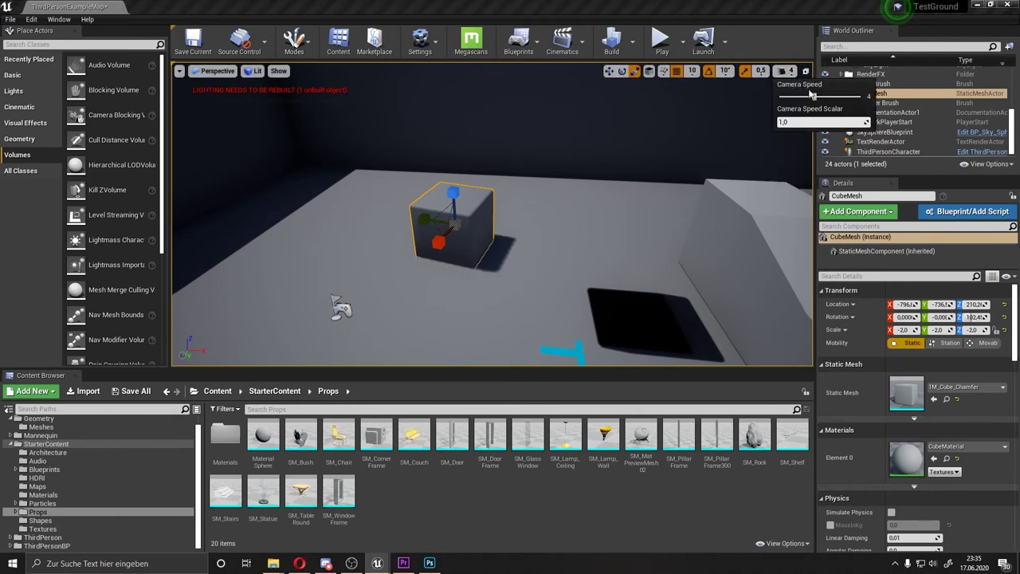
Raise the camera speed from 4 to 6, fly around the cube, then lower the speed again
left_click_drag(813, 95, 836, 95)
mouse_move(635, 140)
right_mouse_down()
mouse_move(629, 111)
mouse_move(629, 128)
right_mouse_up()
left_click(784, 71)
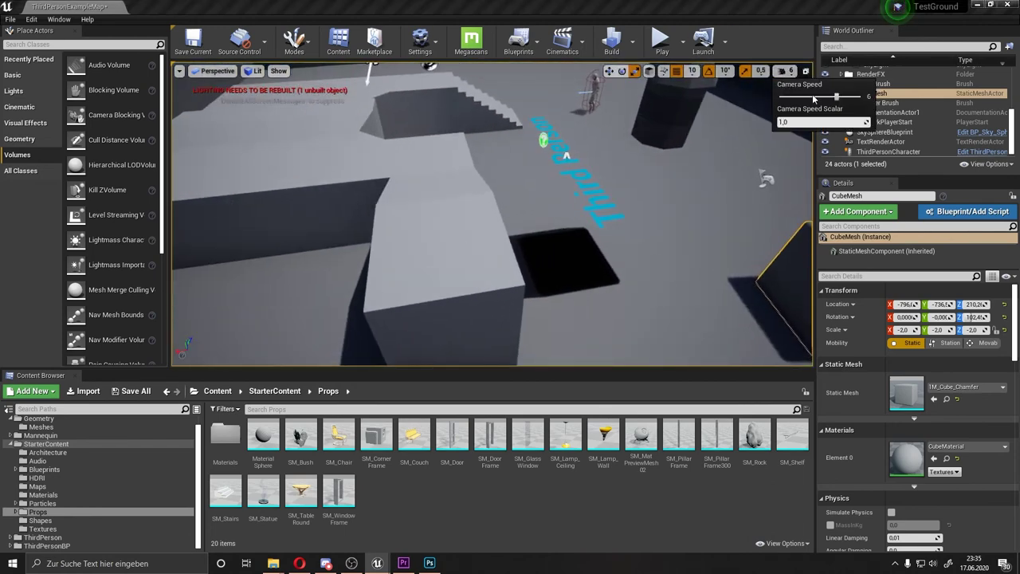
left_click_drag(803, 96, 792, 96)
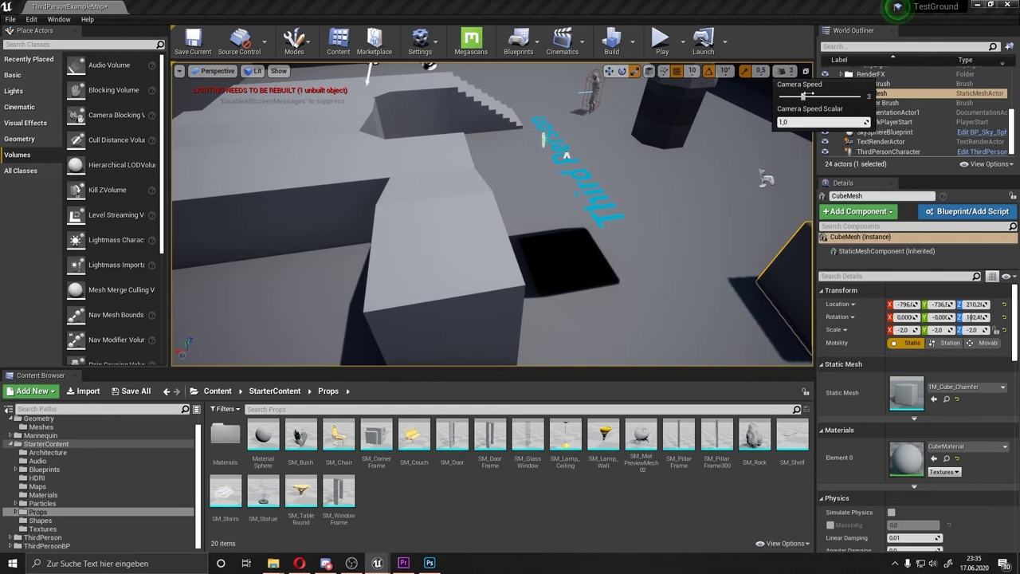
Frame the CubeMesh, then fly over to the ramp and focus on Ramp_StaticMesh
key("f")
right_click_drag(565, 156, 565, 156)
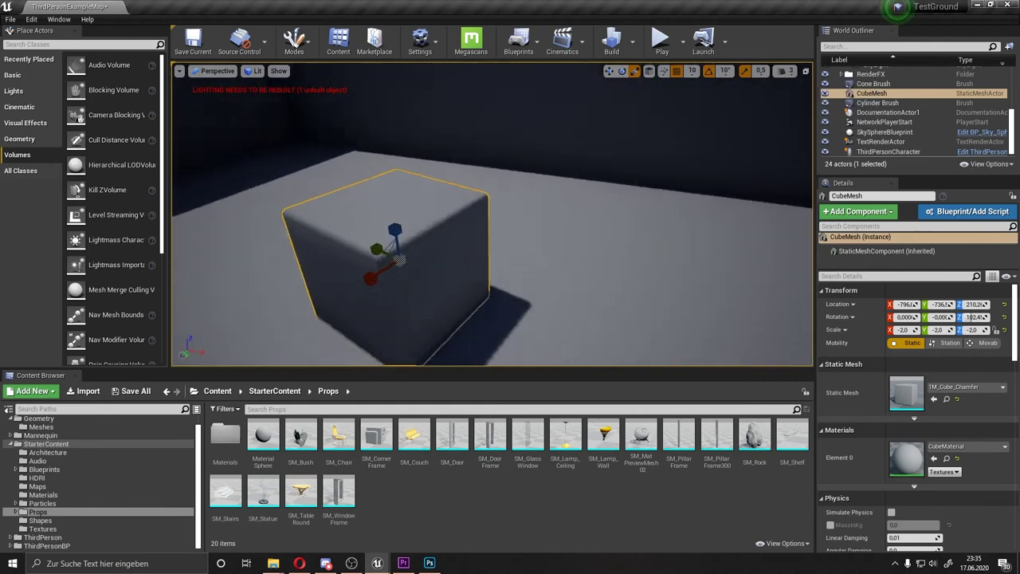
right_click_drag(599, 248, 599, 249)
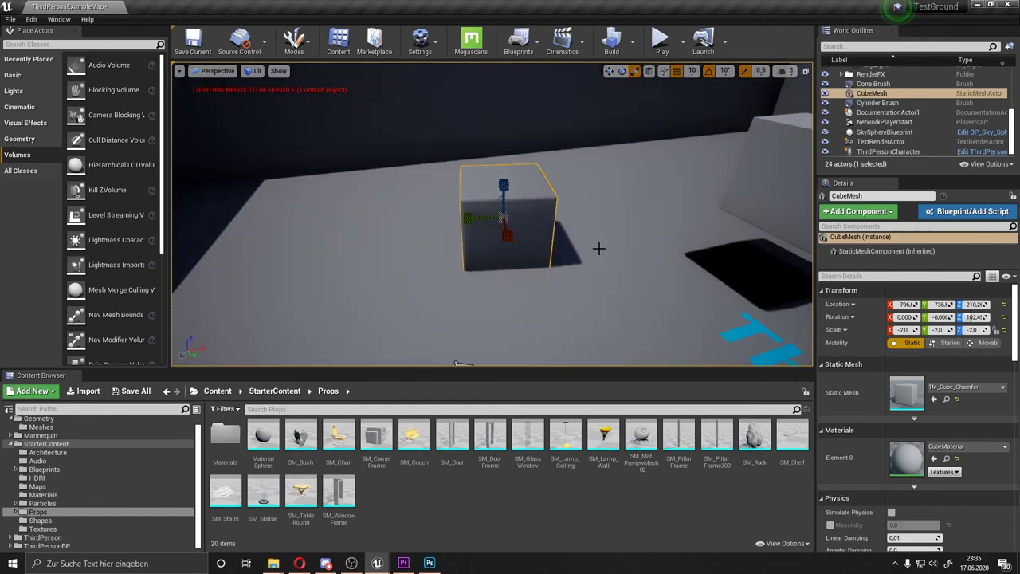
scroll(598, 249, "up", 4)
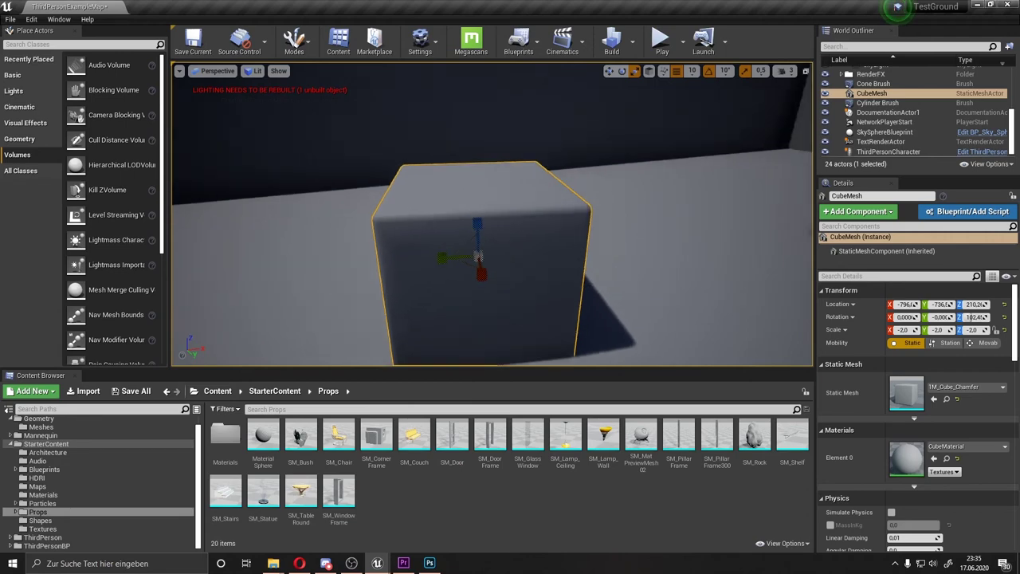
right_click_drag(598, 248, 604, 223)
left_click(604, 225)
key("f")
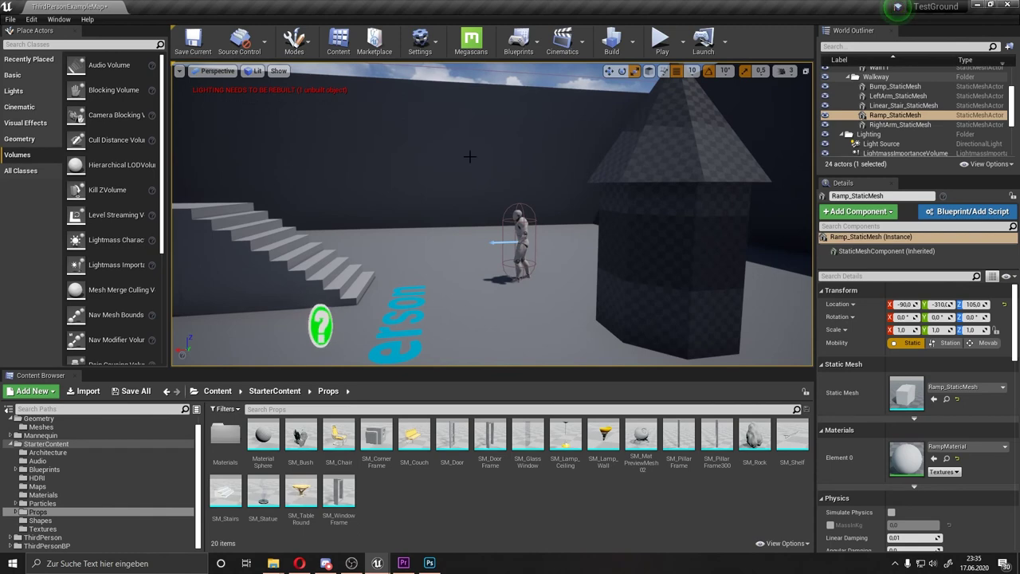
Fly low toward the ramp, raise the camera speed to 5, and fly outside the box
right_click_drag(469, 156, 501, 159)
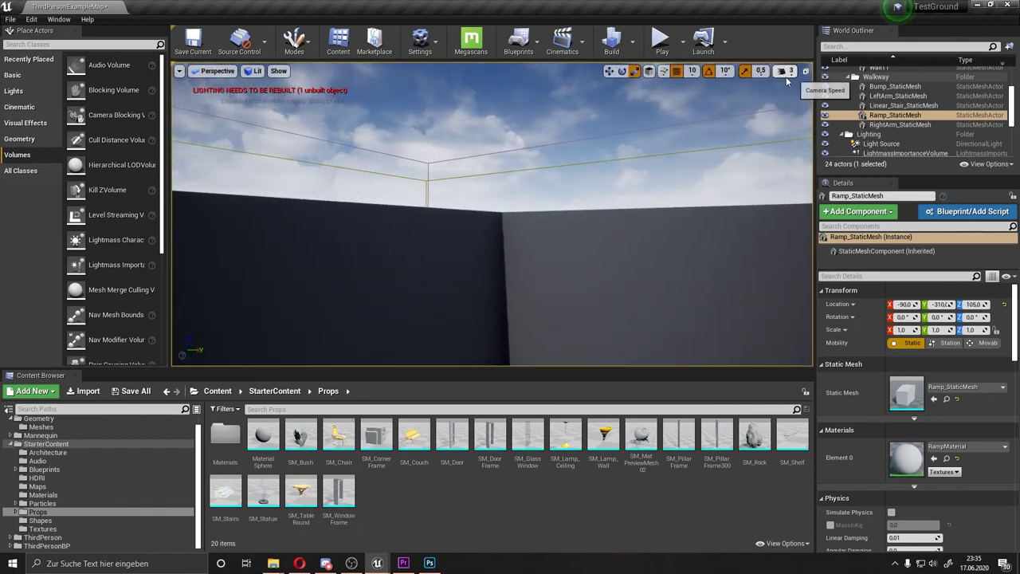
left_click(786, 73)
left_click_drag(824, 94, 831, 95)
right_click_drag(494, 216, 494, 215)
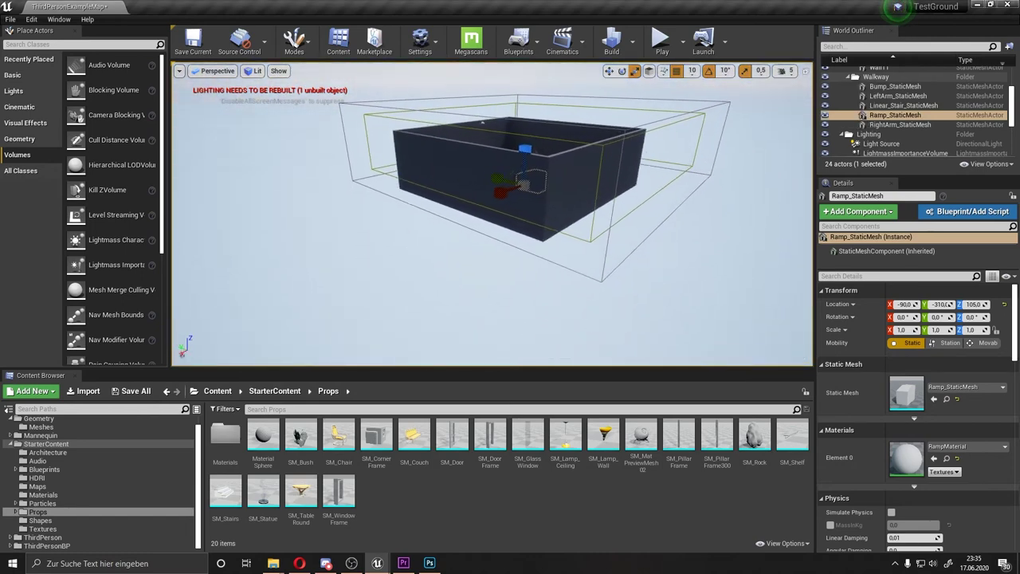
right_click_drag(535, 255, 535, 255)
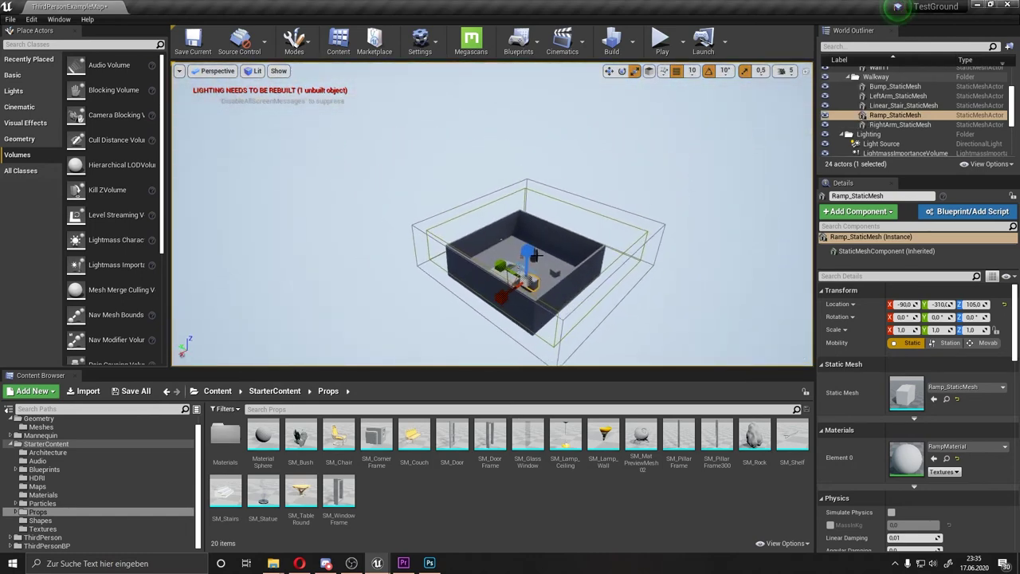
Lower the camera speed to 2, then select the Cone Brush and focus on it
left_click(535, 255)
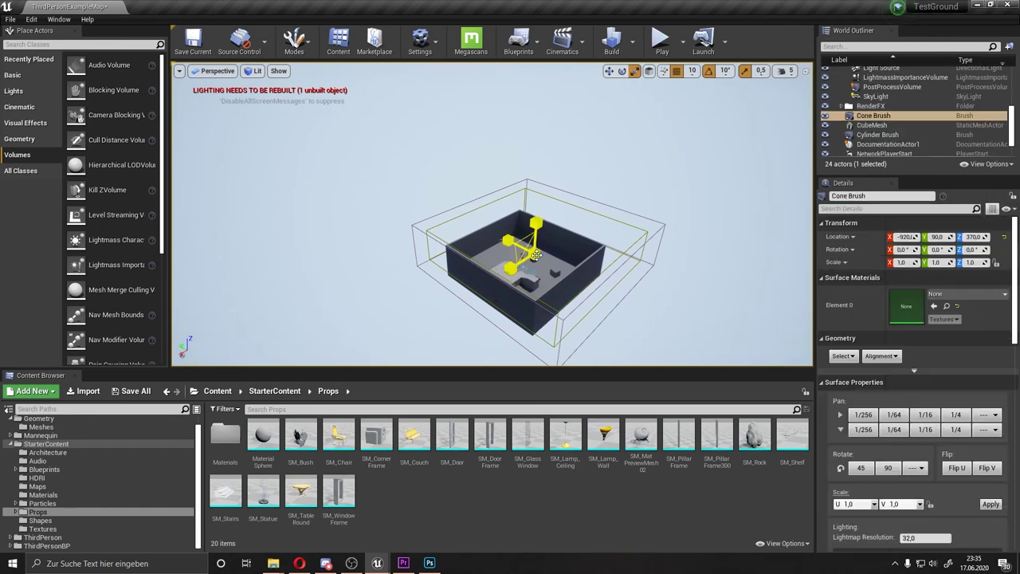
left_click(785, 71)
right_click_drag(660, 175, 659, 176)
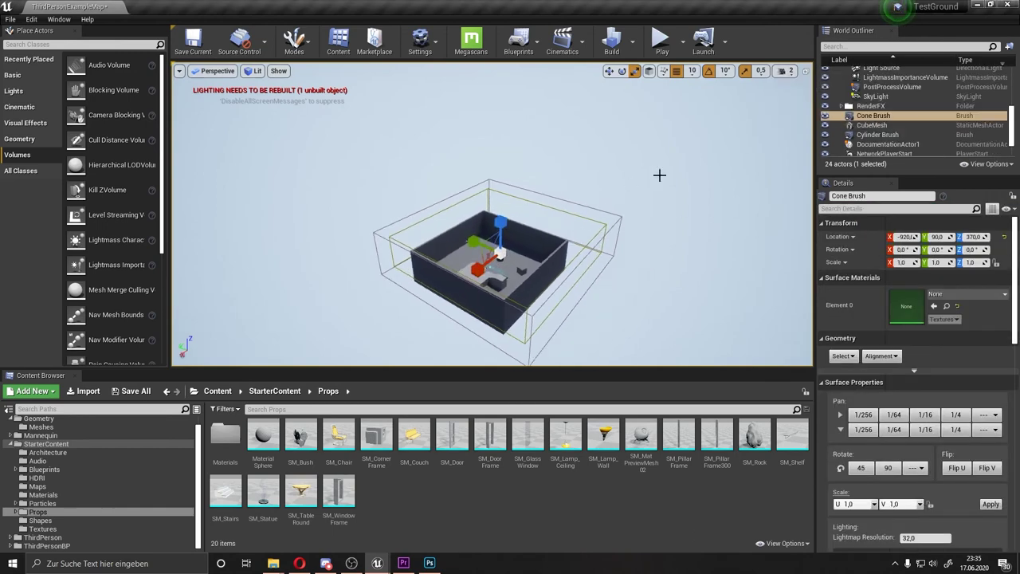
left_click(876, 117)
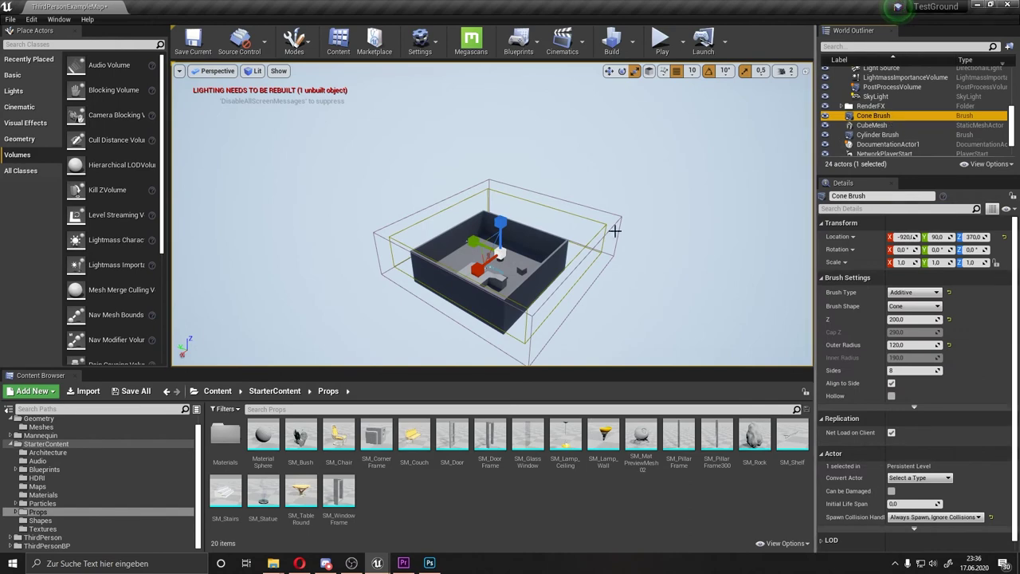
key("f")
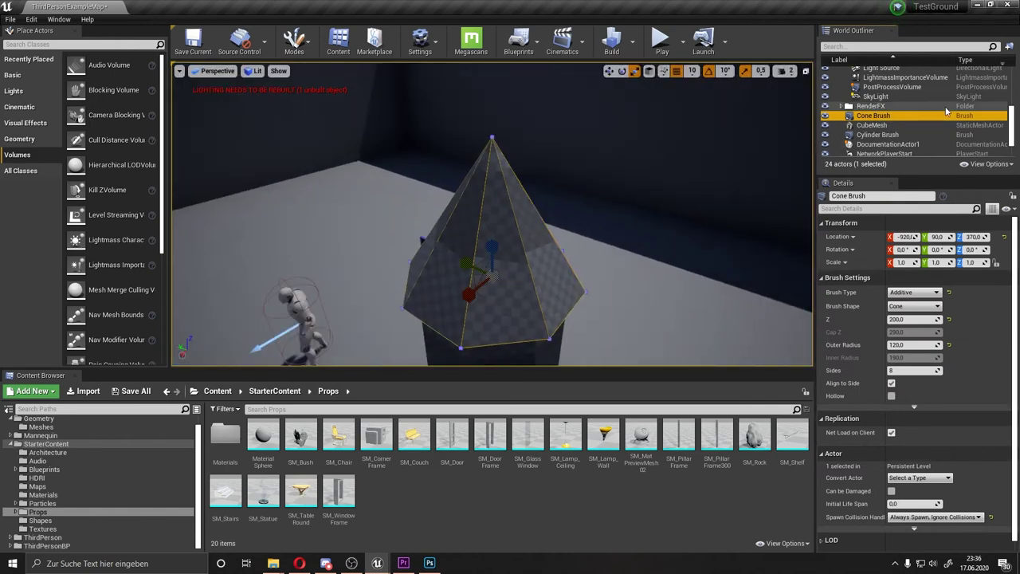
Inspect the SkySphereBlueprint, NetworkPlayerStart and Light Source properties, then focus on the Light Source
scroll(889, 104, "down", 2)
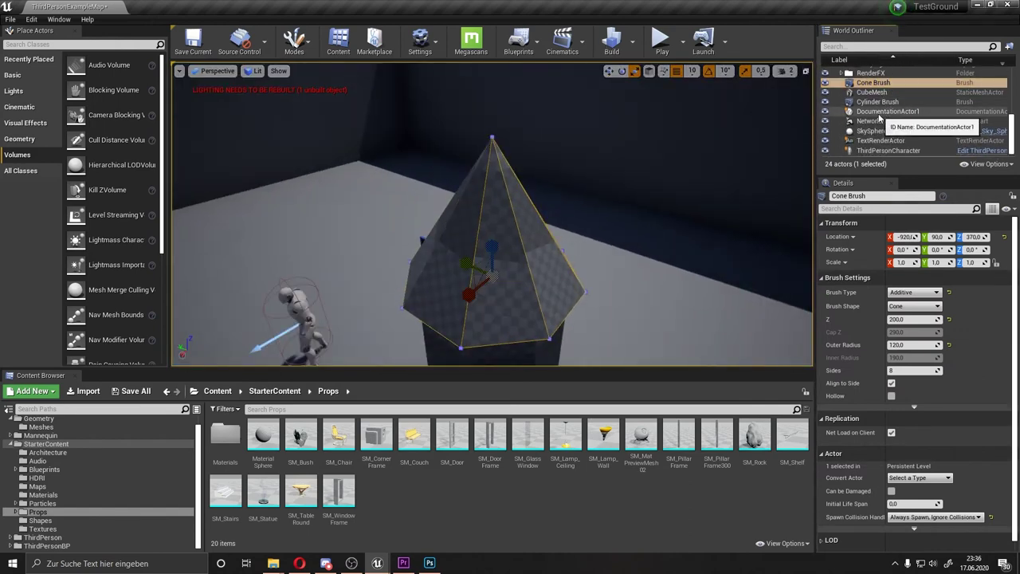
left_click(884, 131)
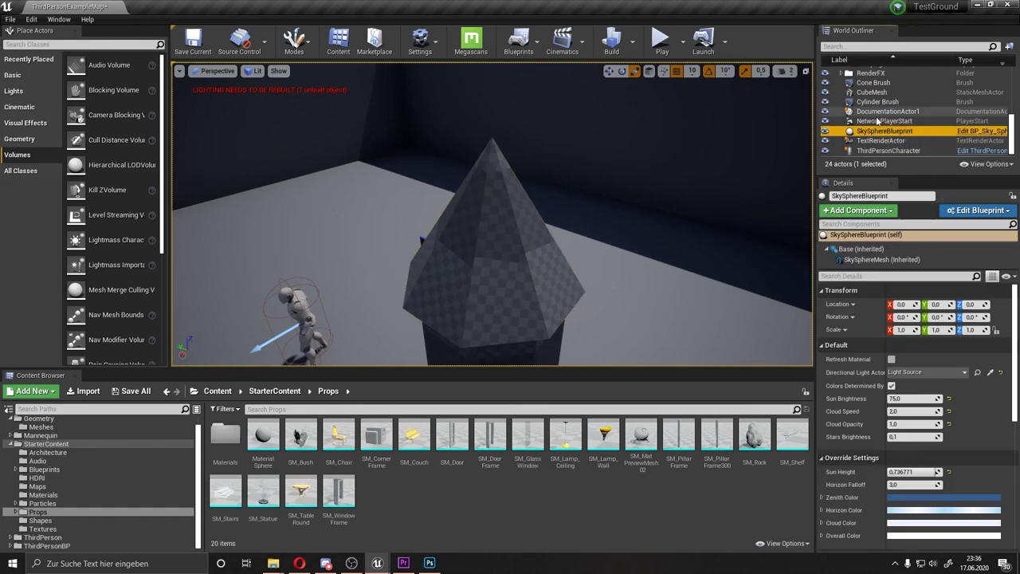
left_click(899, 120)
scroll(860, 113, "up", 4)
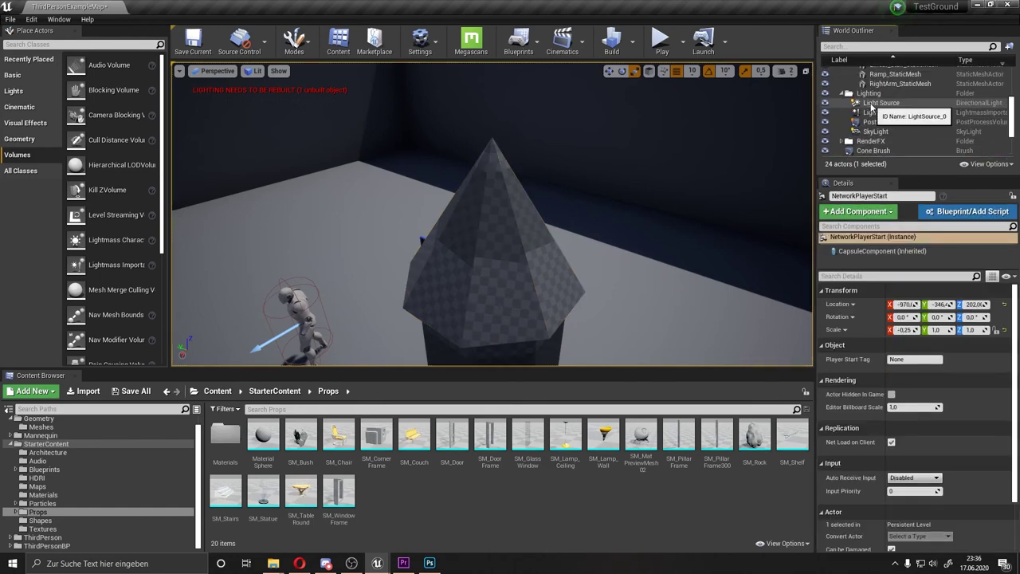
left_click(876, 103)
key("f")
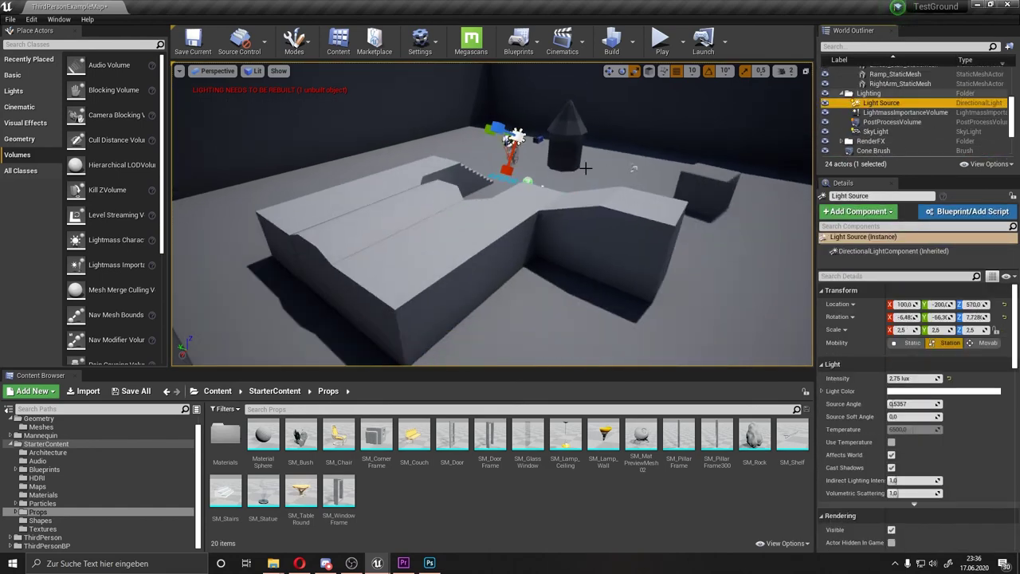
Orbit around the Light Source, adjust the camera speed, and fly to a new view
mouse_move(618, 166)
right_mouse_down()
mouse_move(446, 128)
mouse_move(807, 64)
right_mouse_up()
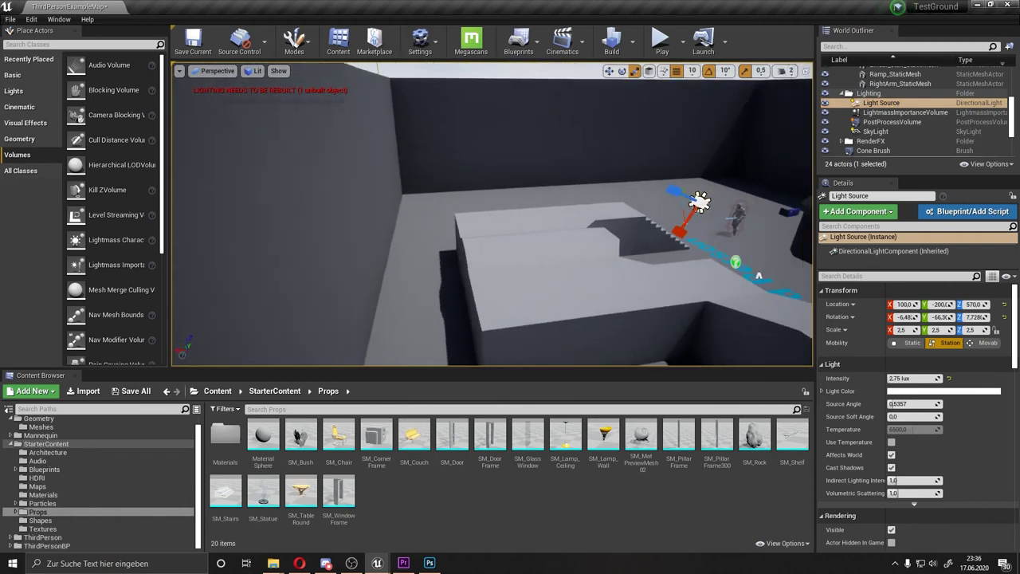
left_click(789, 70)
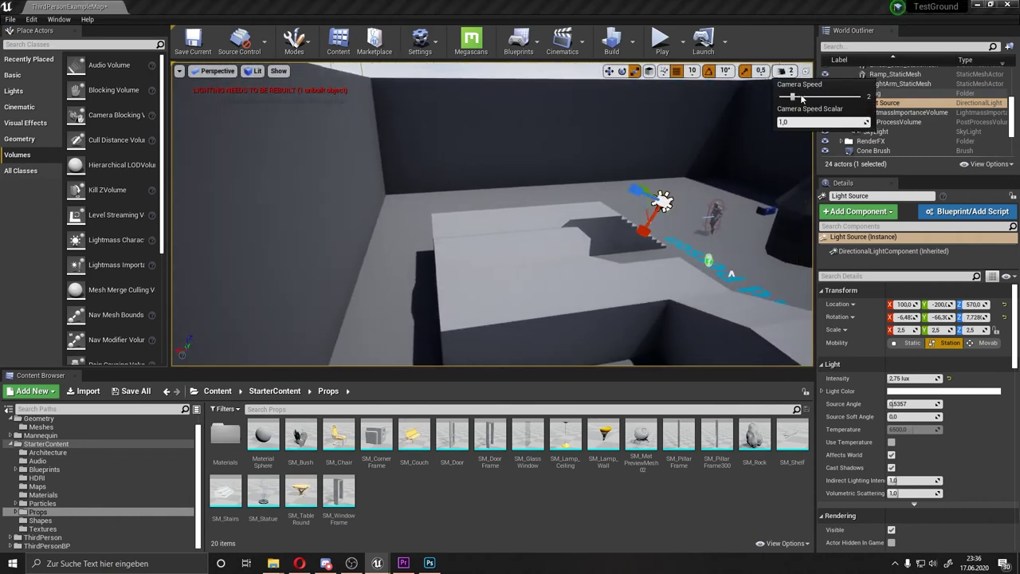
mouse_move(494, 215)
right_mouse_down()
mouse_move(447, 200)
mouse_move(478, 215)
right_mouse_up()
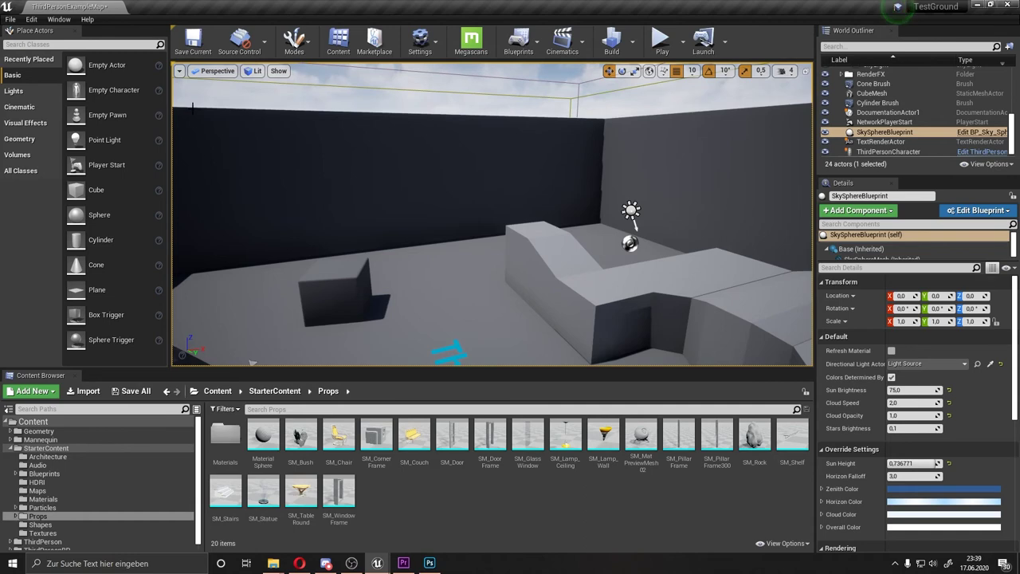
Turn on the stats display and Show FPS in the viewport options menu
left_click(180, 71)
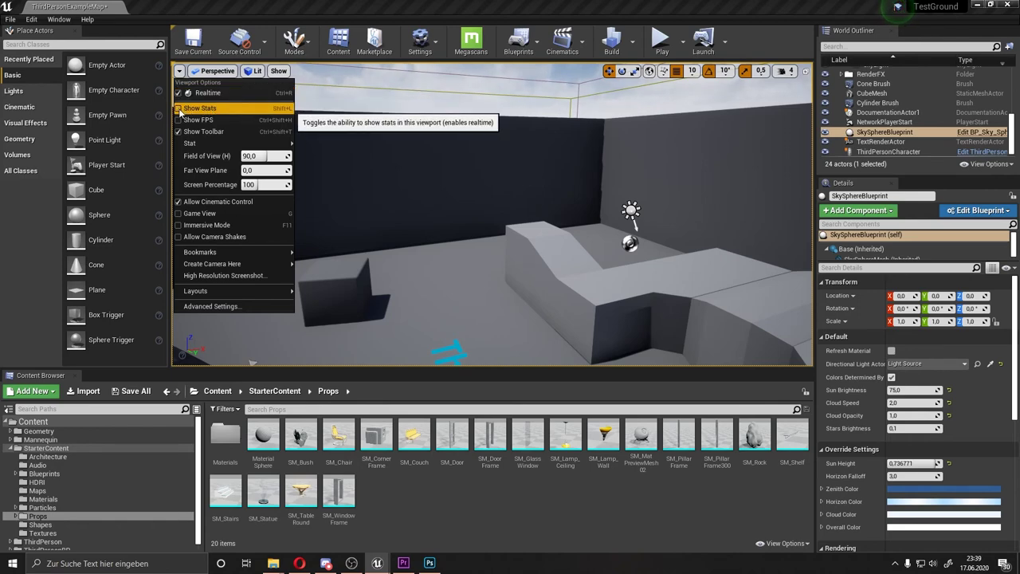
left_click(180, 113)
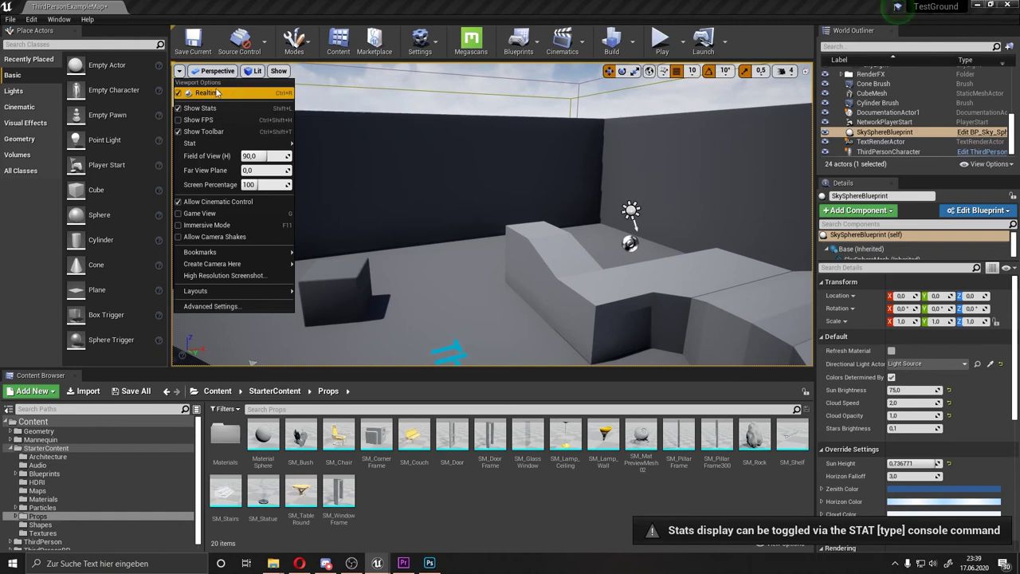
left_click(196, 73)
mouse_move(255, 71)
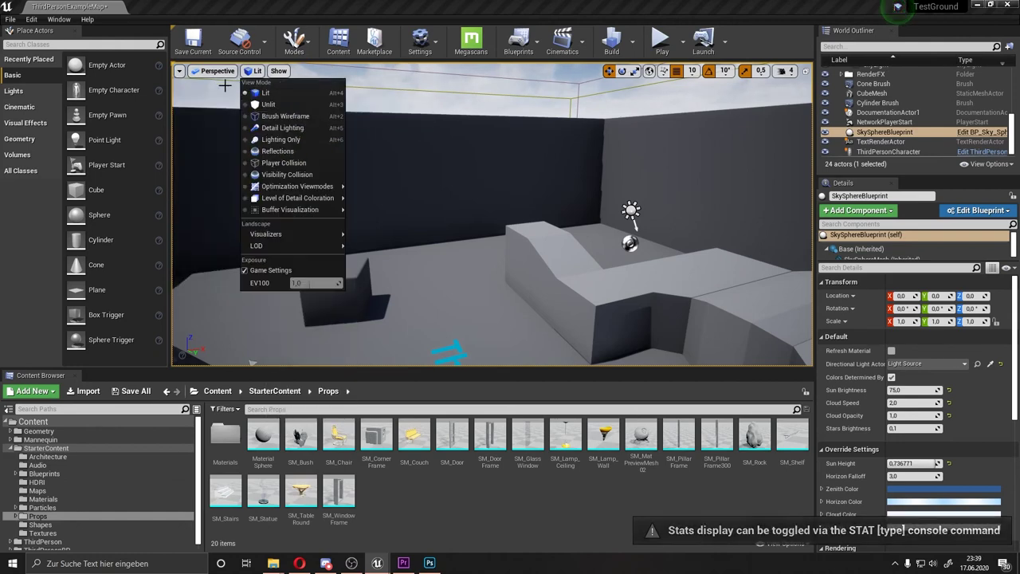
mouse_move(179, 71)
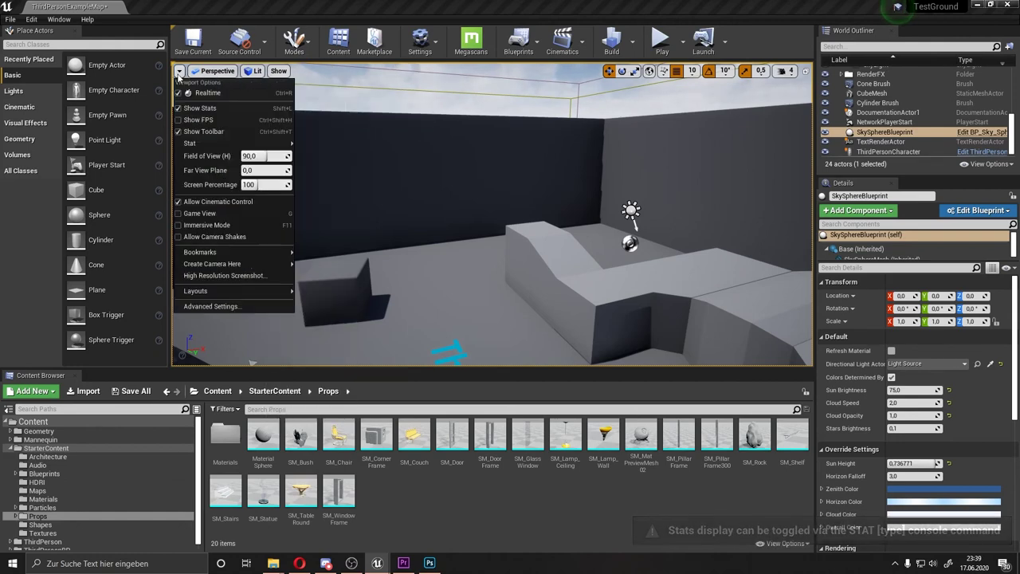
left_click(180, 120)
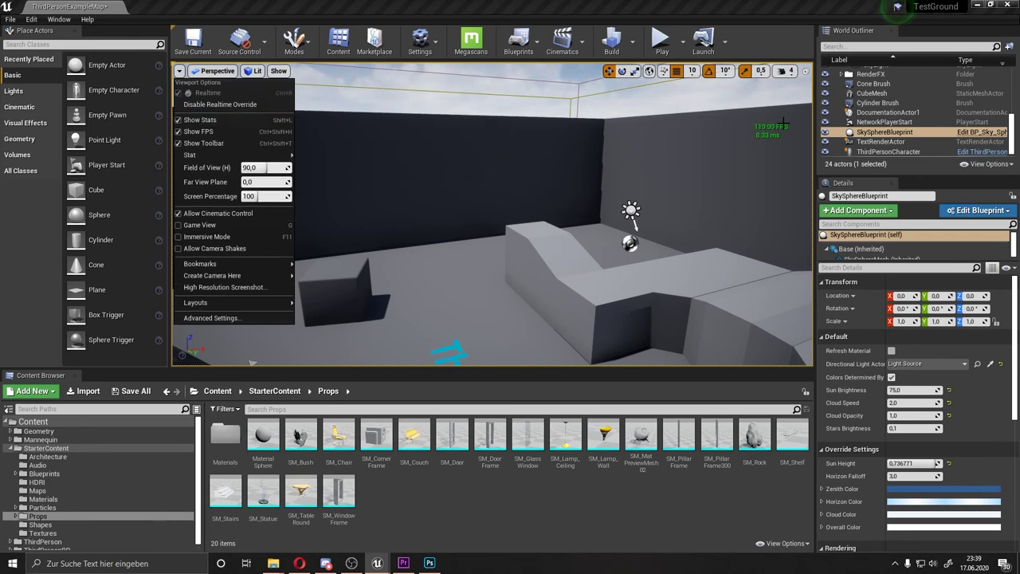
Orbit the camera around the level to bring the stairs and floor text into view
right_click_drag(738, 123, 739, 124)
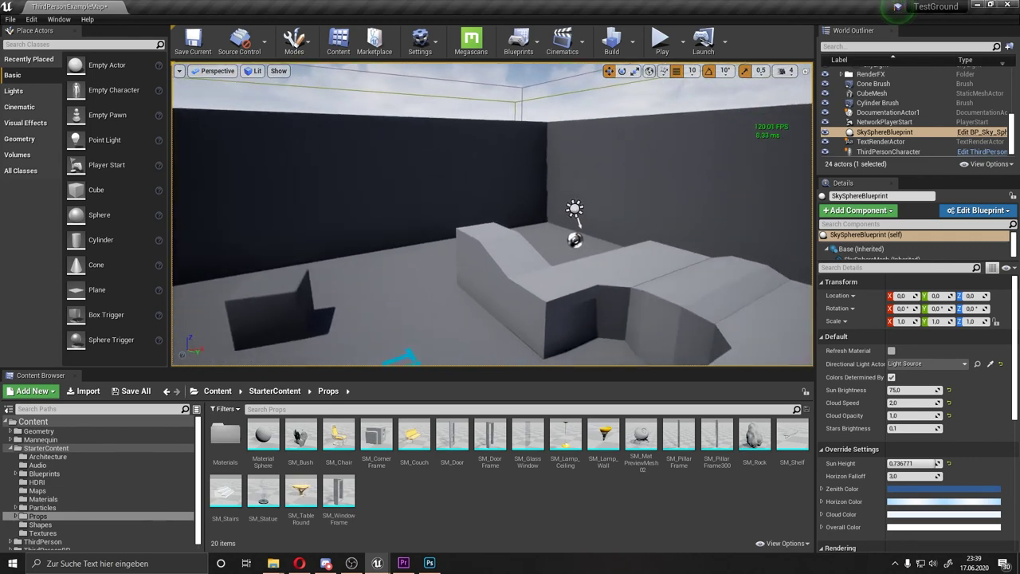
right_click_drag(611, 182, 611, 183)
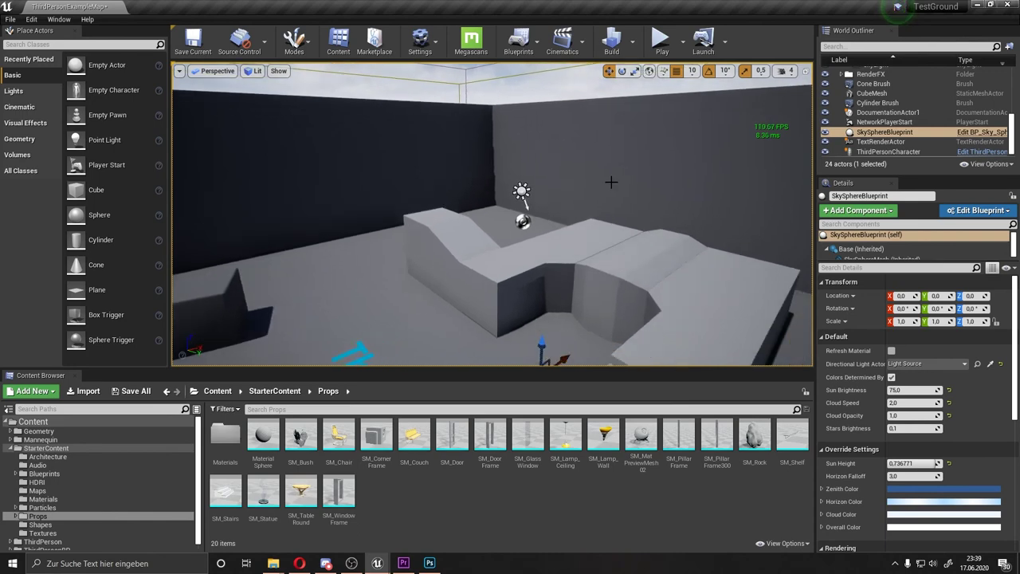
left_click(179, 73)
left_click(179, 75)
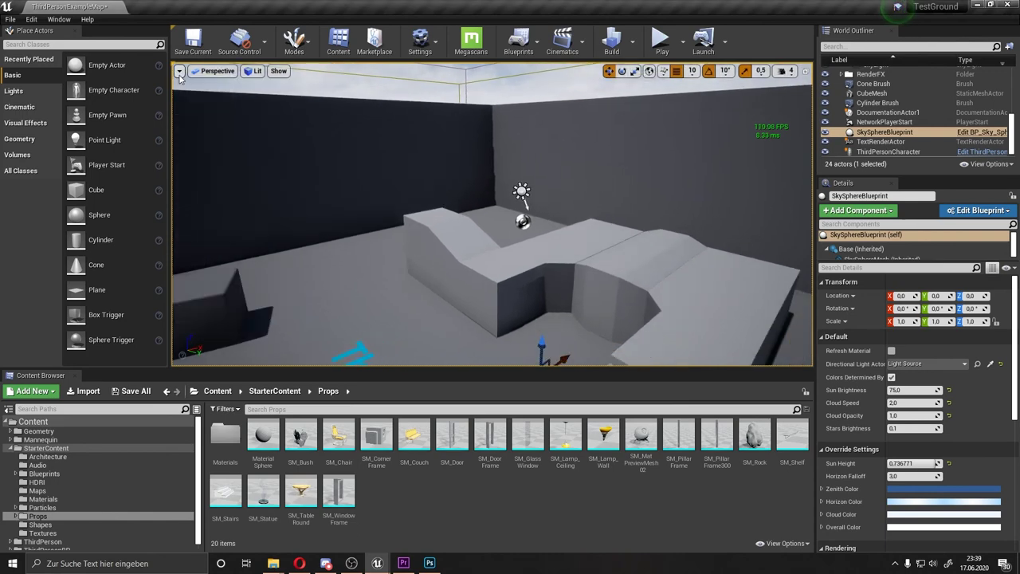
right_click_drag(618, 156, 674, 147)
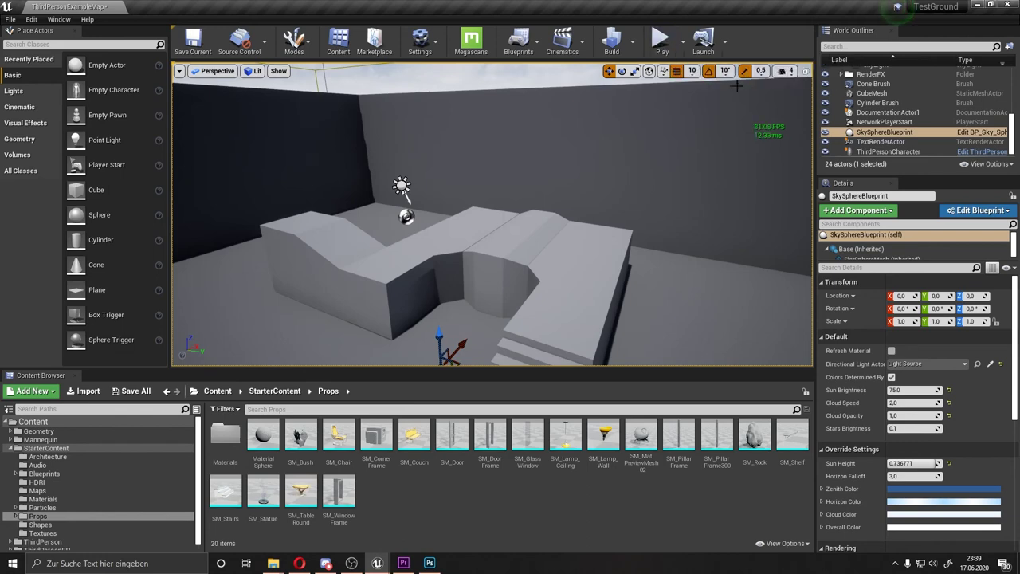
right_click_drag(769, 126, 679, 157)
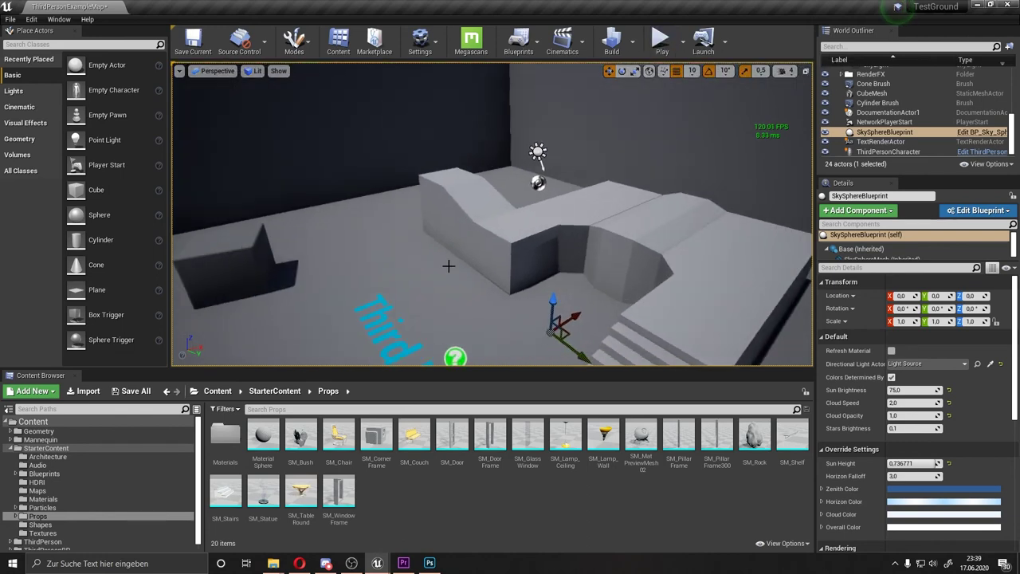
left_click(660, 40)
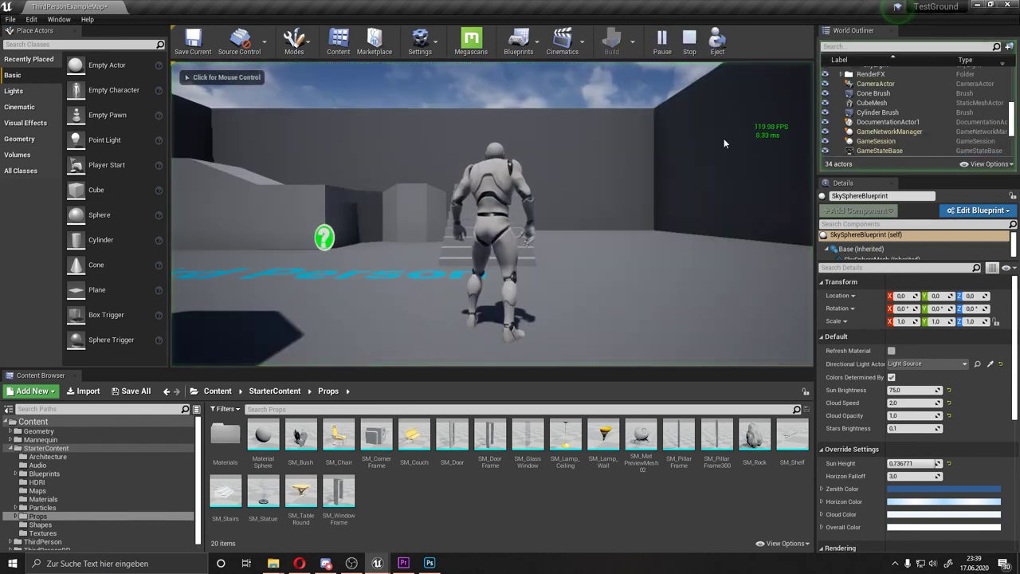
left_click(650, 80)
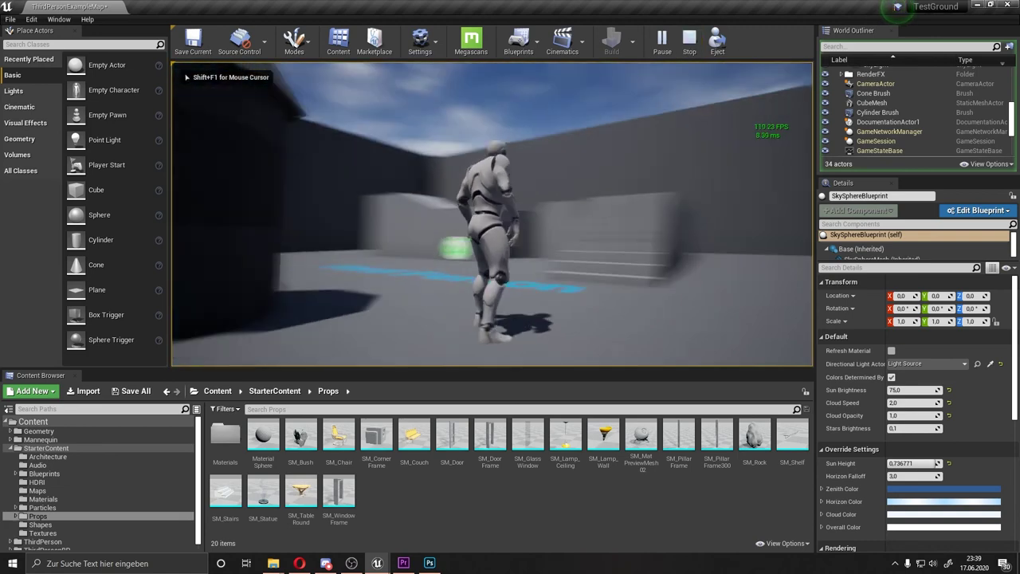
key("Escape")
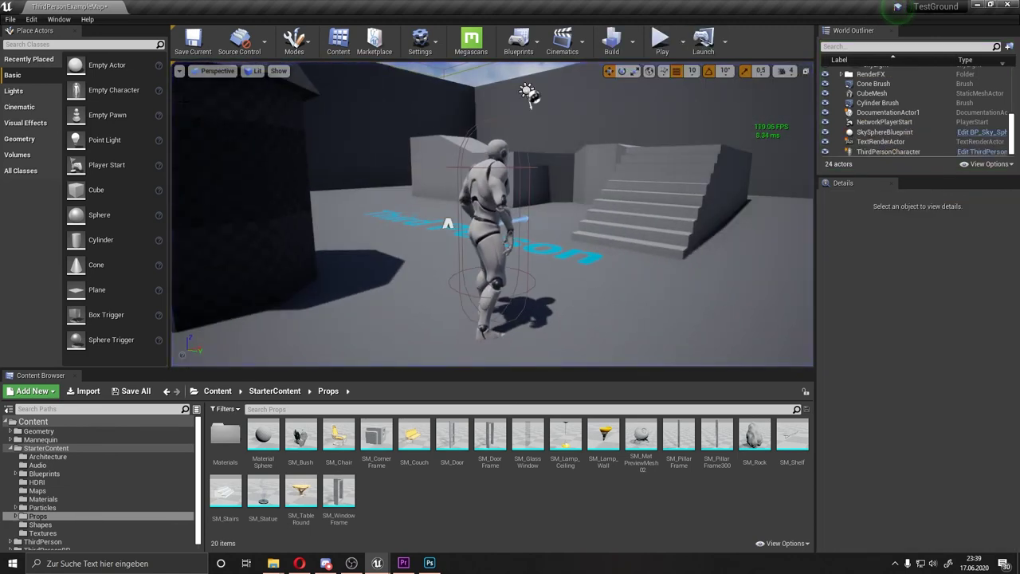
scroll(309, 158, "down", 5)
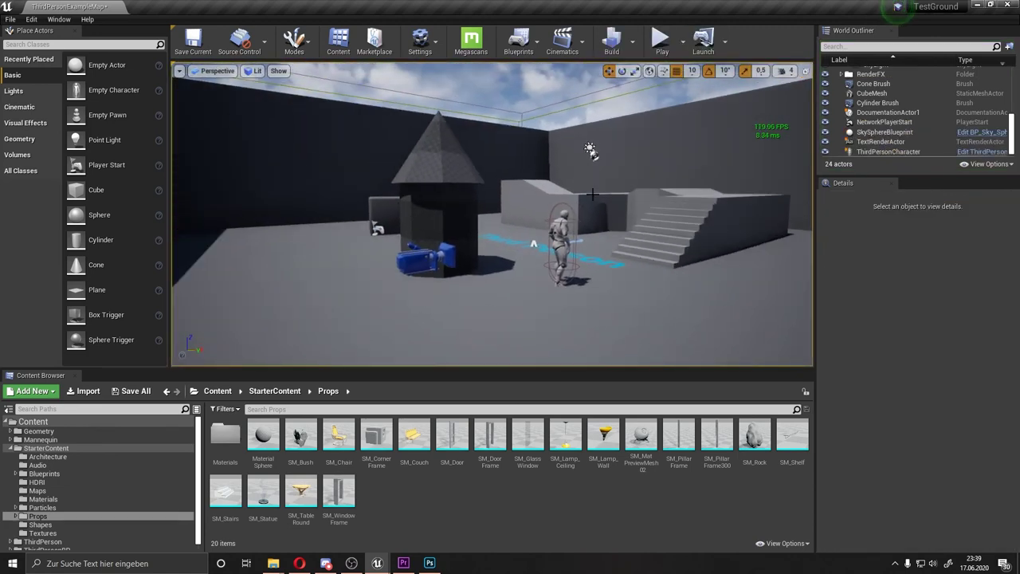
Hide the FPS counter, turn on Show Stats, and toggle the viewport toolbar off and back on
left_click(179, 71)
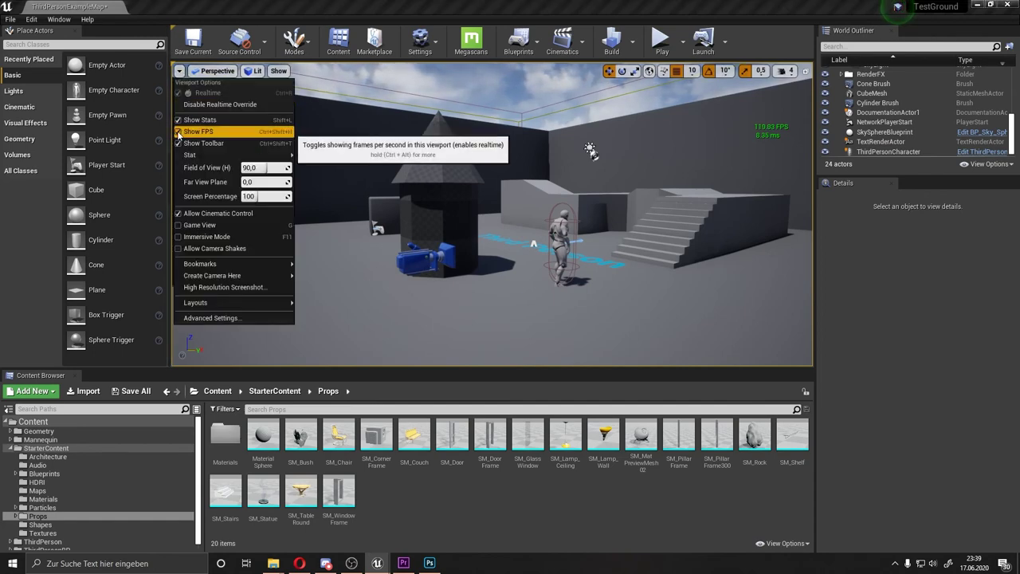
left_click(186, 131)
left_click(184, 108)
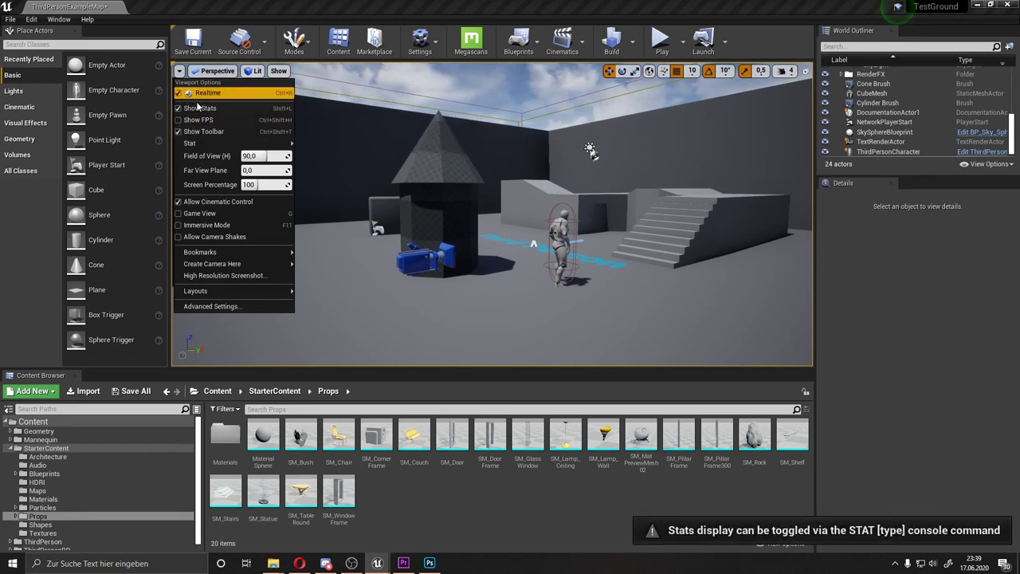
left_click(180, 132)
left_click(180, 132)
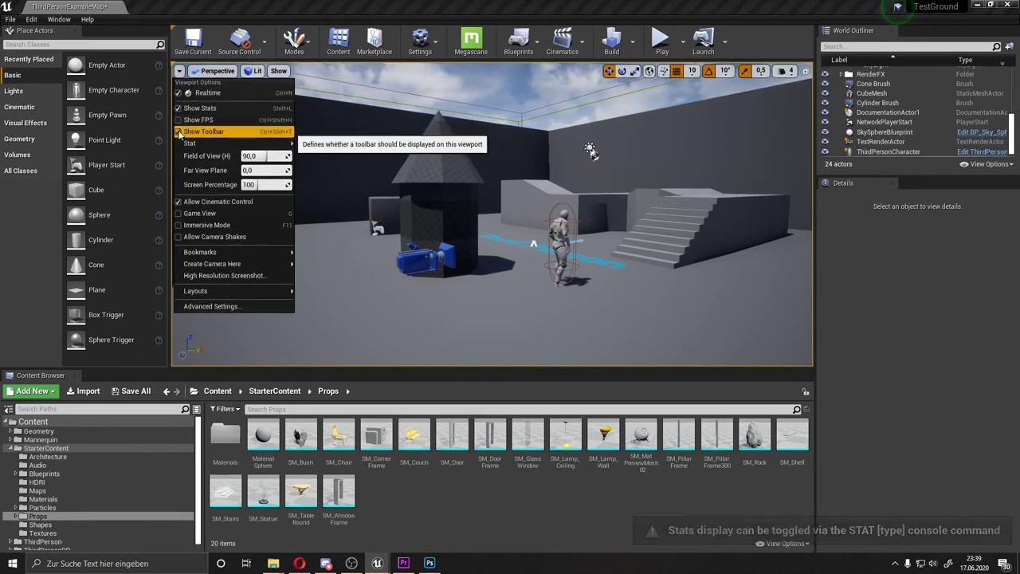
Switch the viewport layout to two side-by-side panes
mouse_move(195, 143)
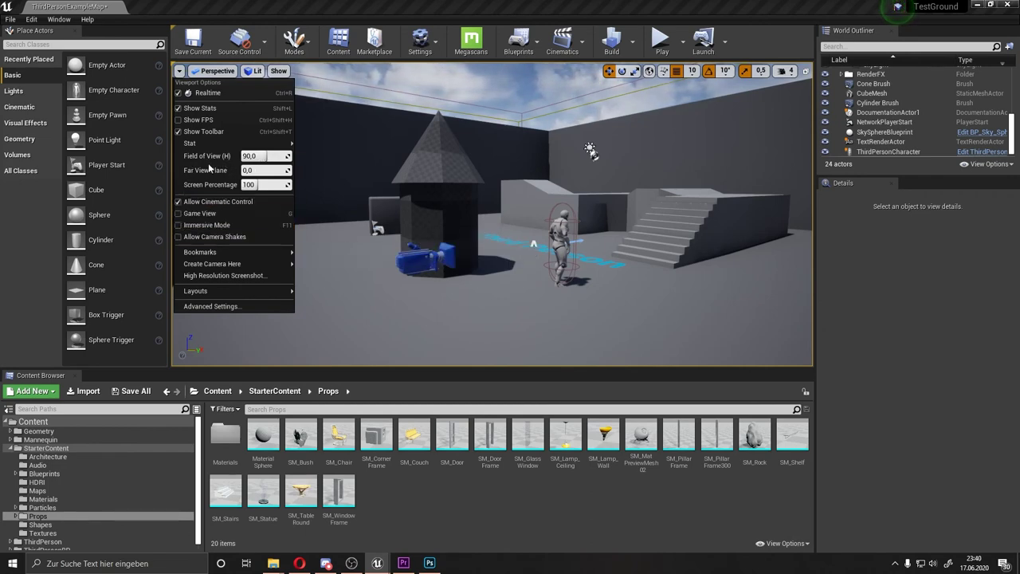
mouse_move(296, 293)
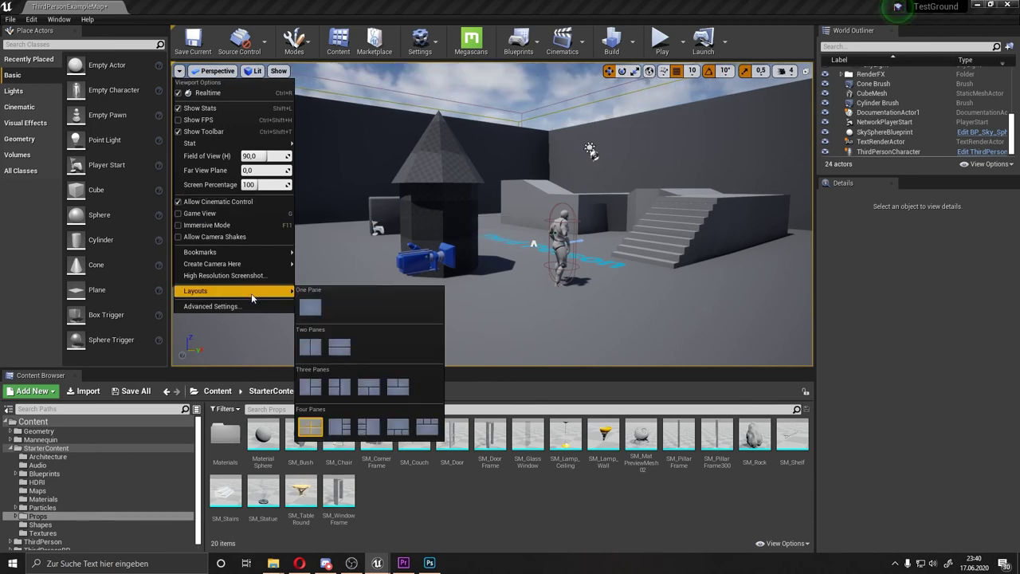
left_click(317, 342)
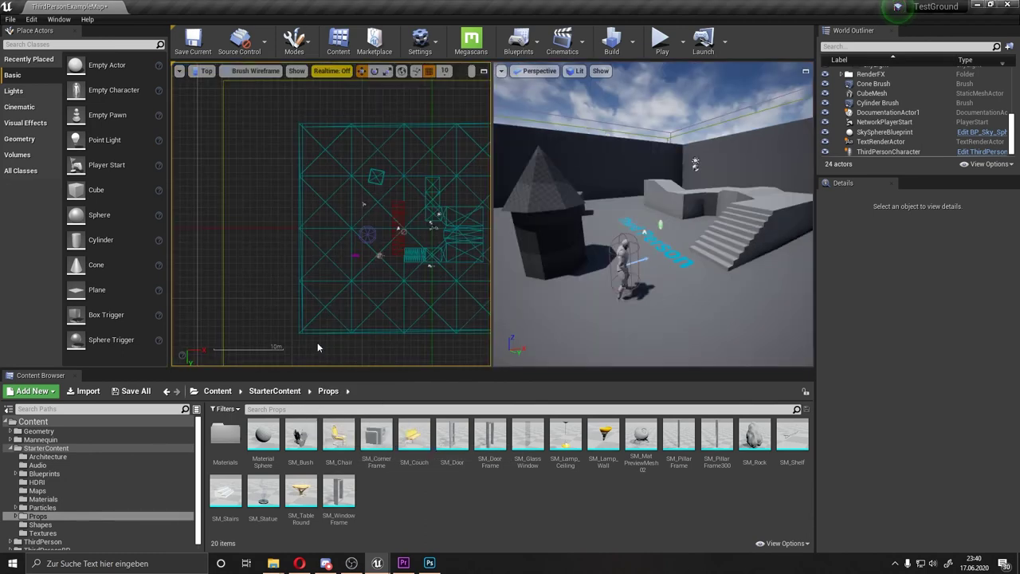
Change the layout to four panes, three above one
left_click(179, 71)
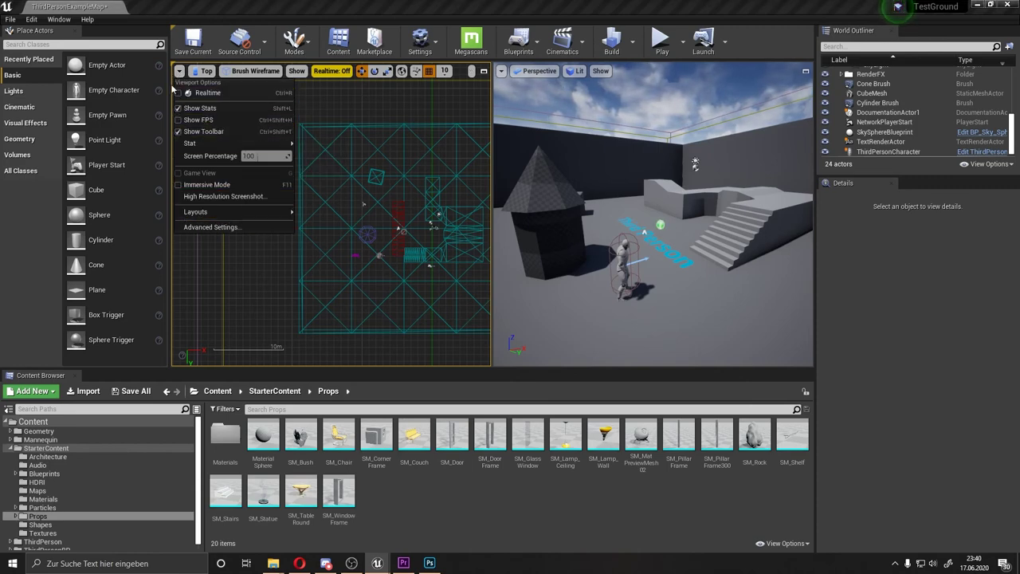
mouse_move(225, 216)
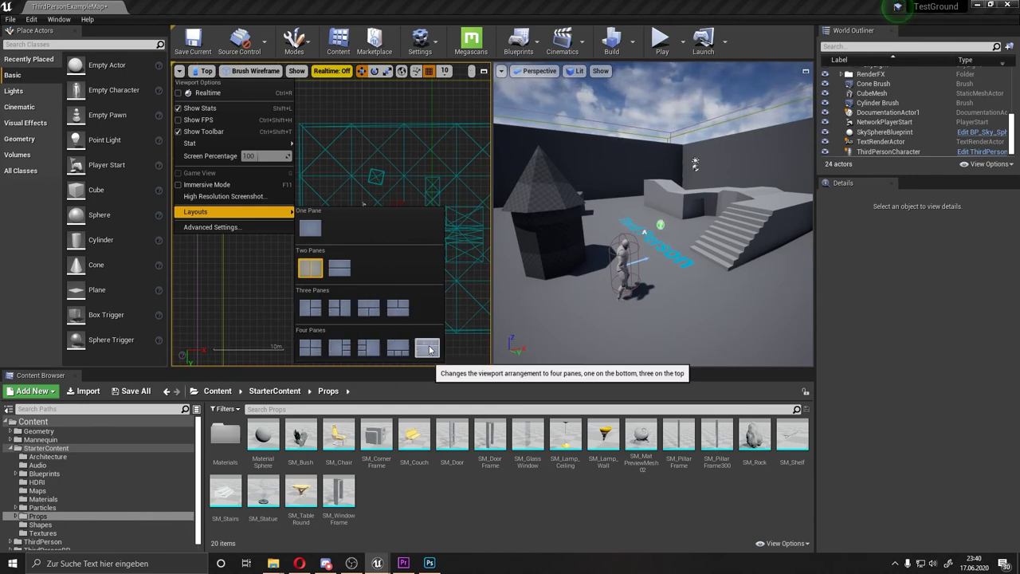
left_click(427, 347)
scroll(567, 234, "down", 5)
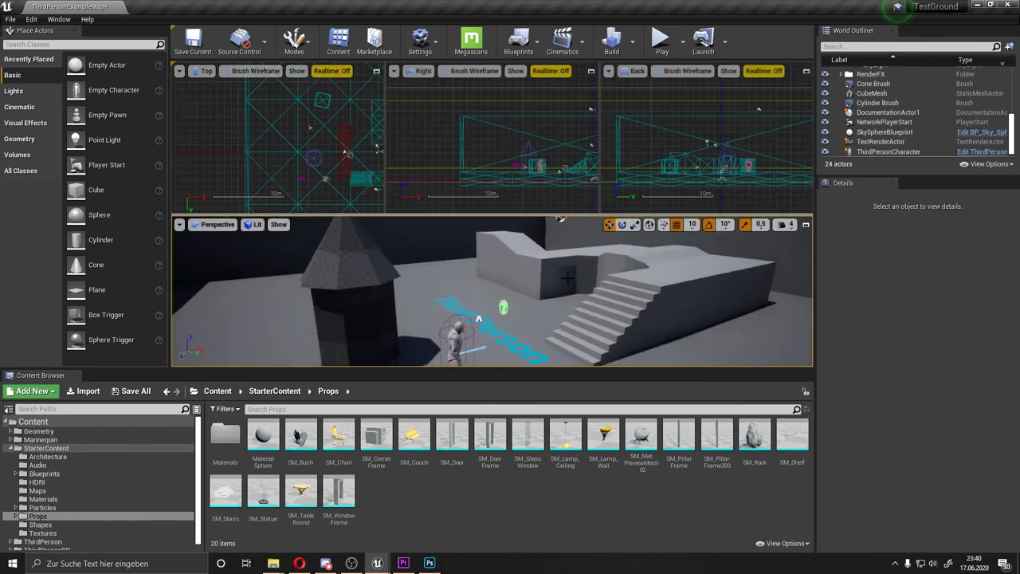
Return to a single-pane layout and orbit the perspective camera
left_click(180, 71)
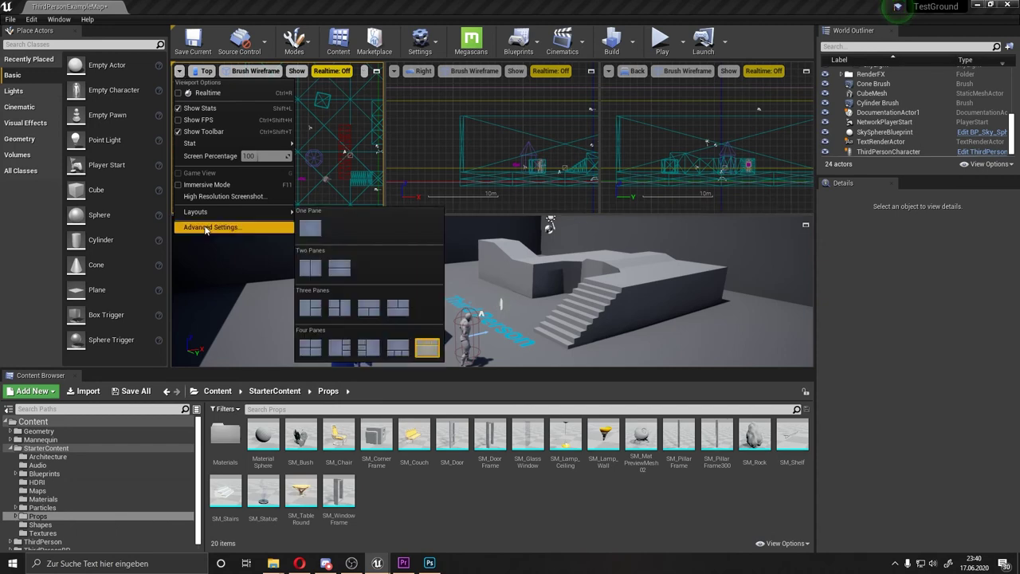
left_click(312, 253)
mouse_move(478, 239)
left_mouse_down()
mouse_move(439, 221)
mouse_move(438, 233)
left_mouse_up()
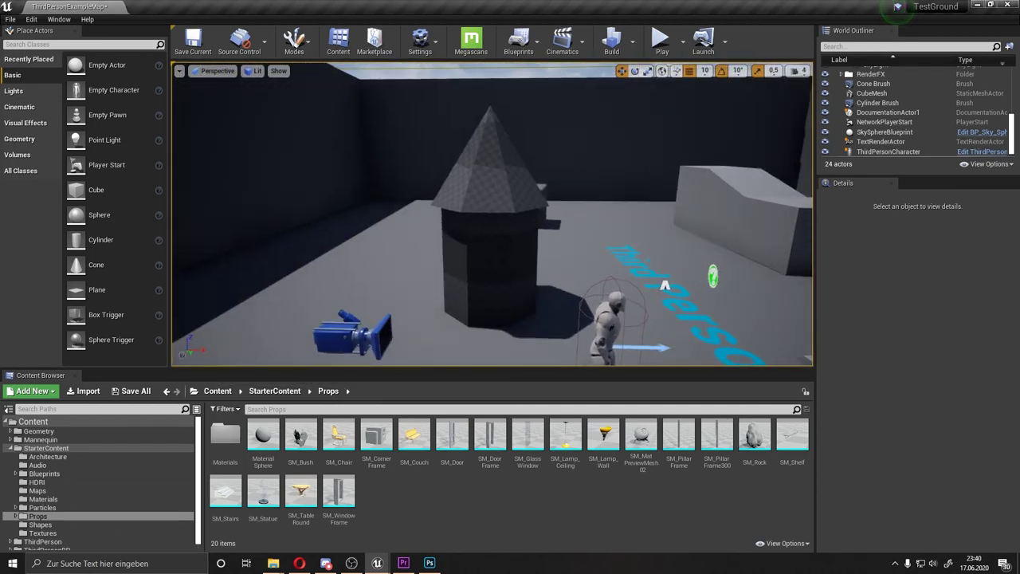
Switch to the Top orthographic view, zoom in, show it Lit, and recentre the level
left_click_drag(392, 184, 391, 184)
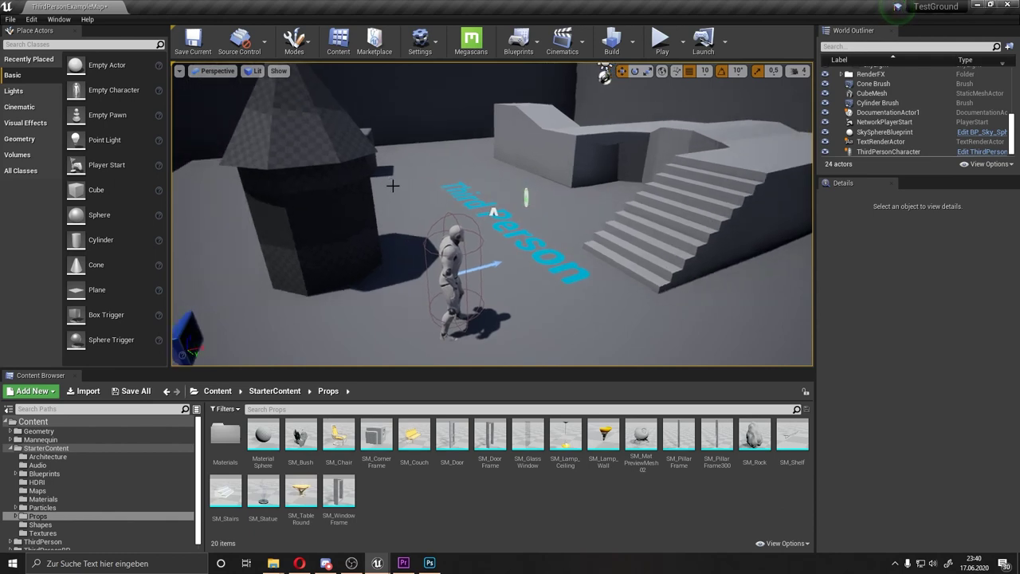
left_click(216, 73)
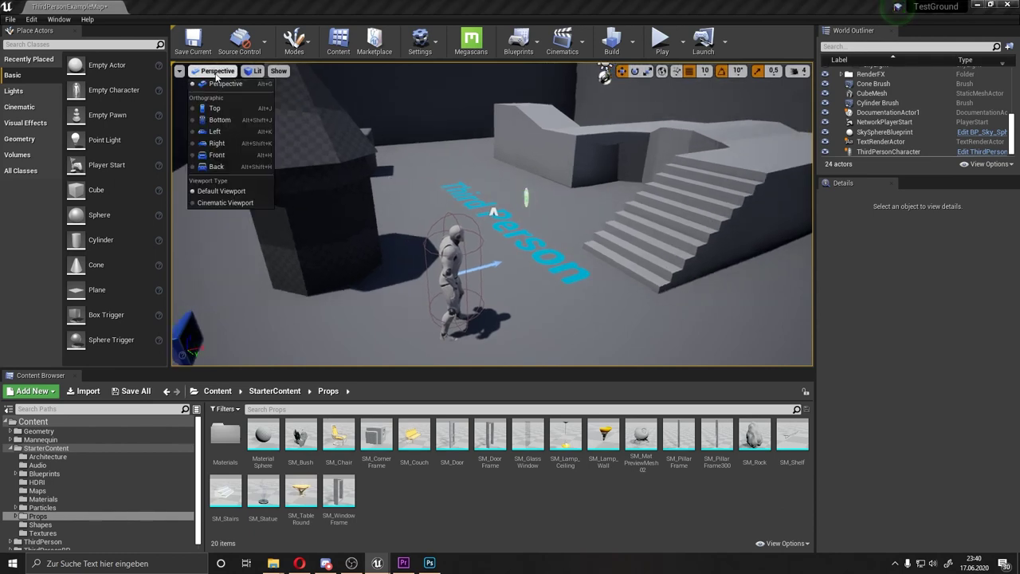
left_click(214, 107)
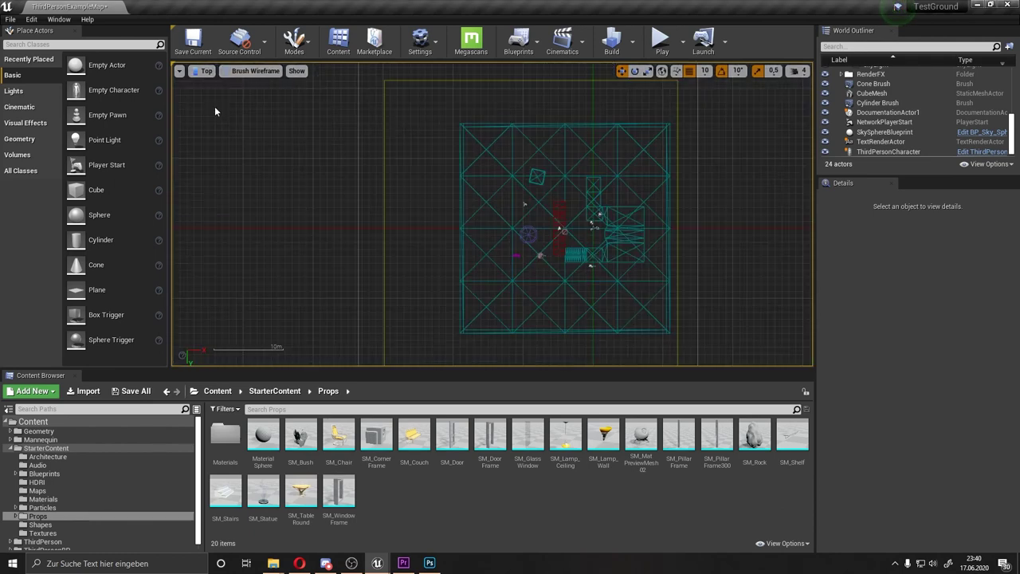
scroll(492, 198, "up", 2)
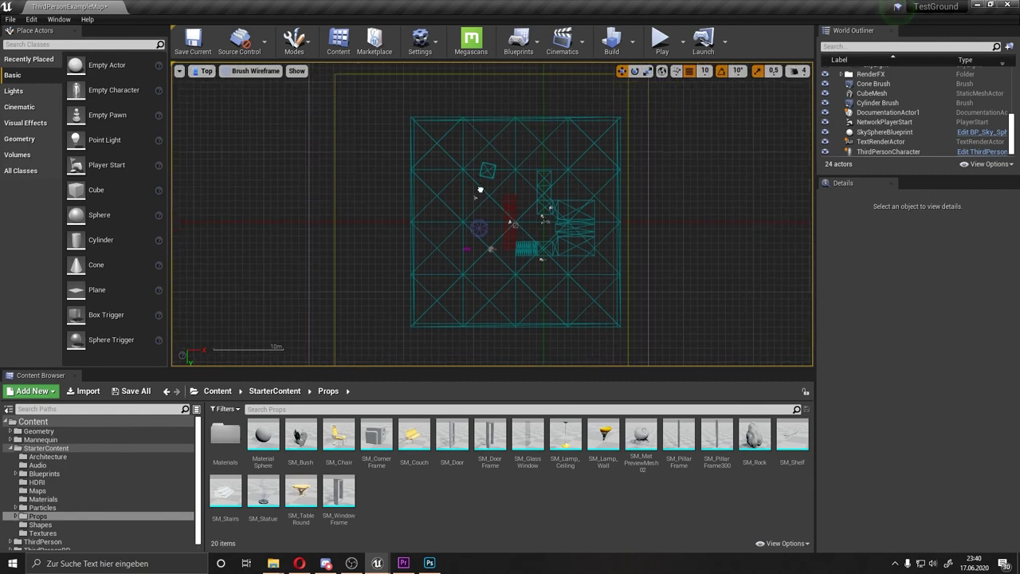
scroll(454, 182, "up", 1)
scroll(434, 169, "up", 2)
scroll(438, 196, "up", 2)
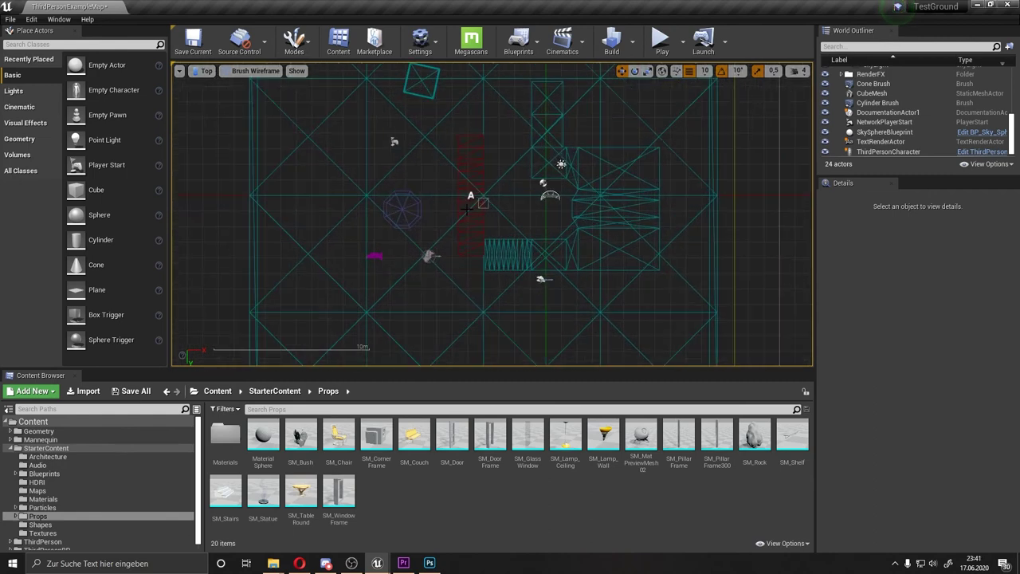
left_click(255, 72)
left_click(236, 92)
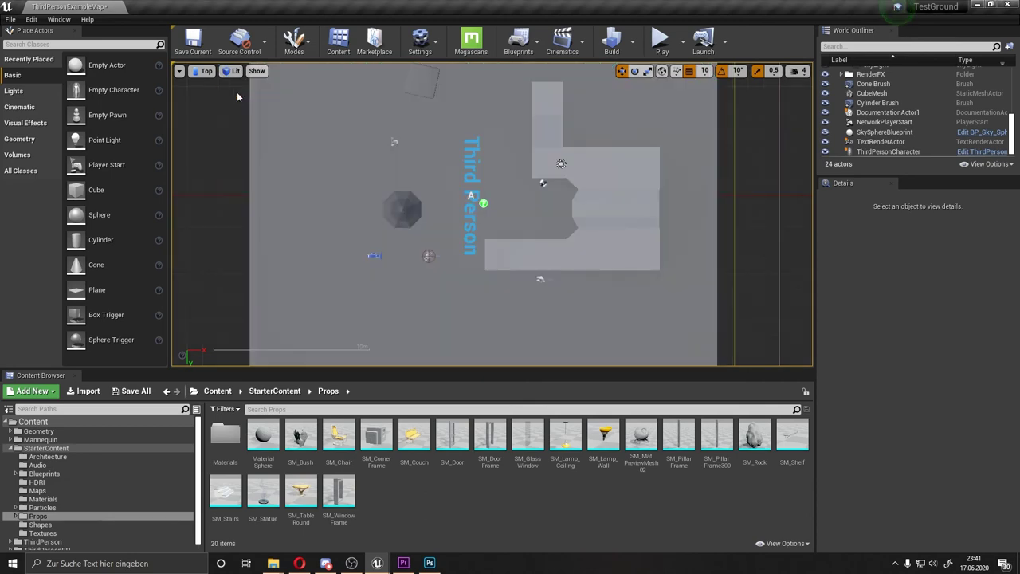
right_click_drag(428, 180, 450, 215)
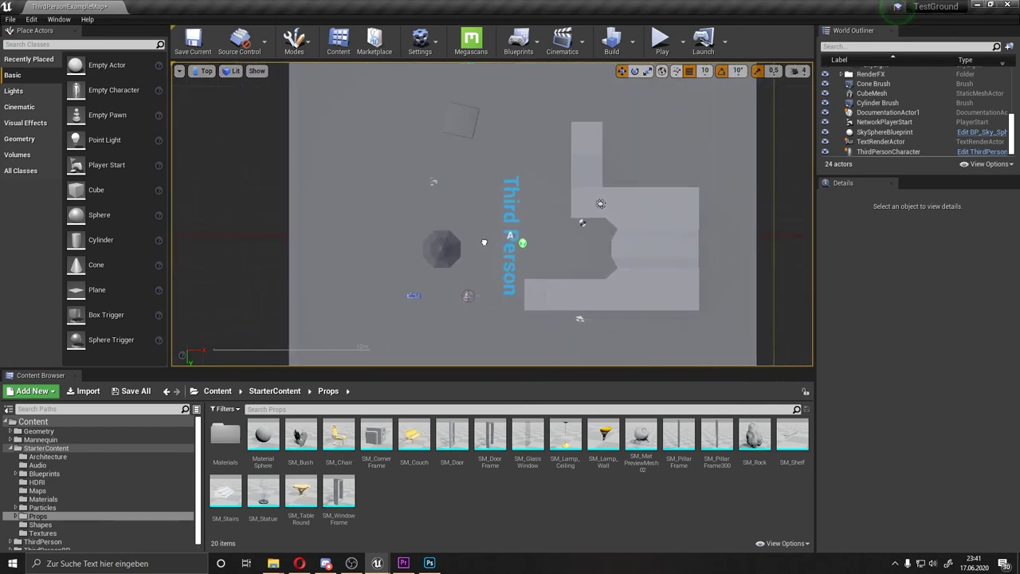
Cycle through Bottom, Left, Right, Front and Back views, then return to Perspective
left_click(206, 71)
left_click(221, 120)
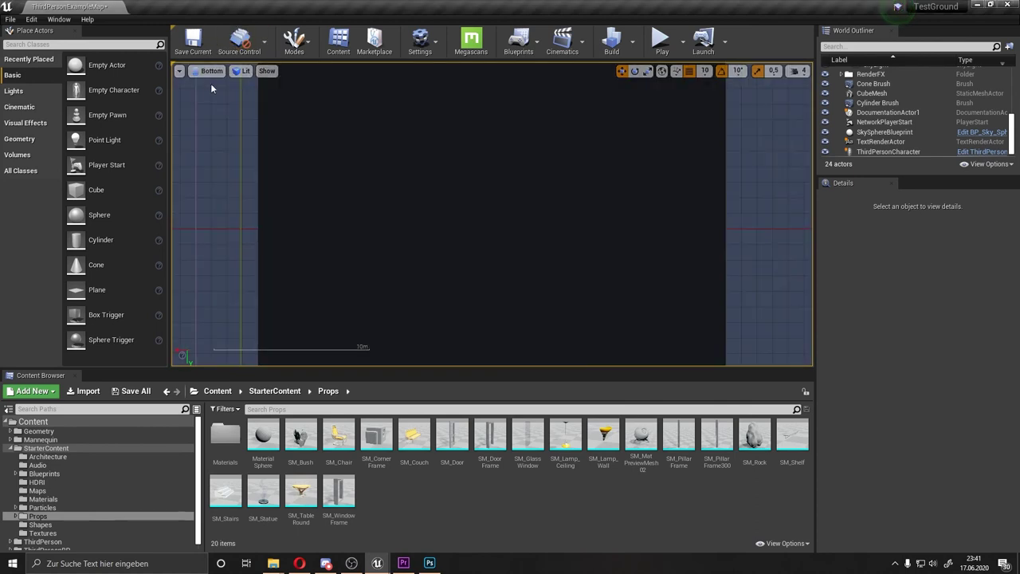
left_click(207, 71)
left_click(215, 132)
left_click(204, 72)
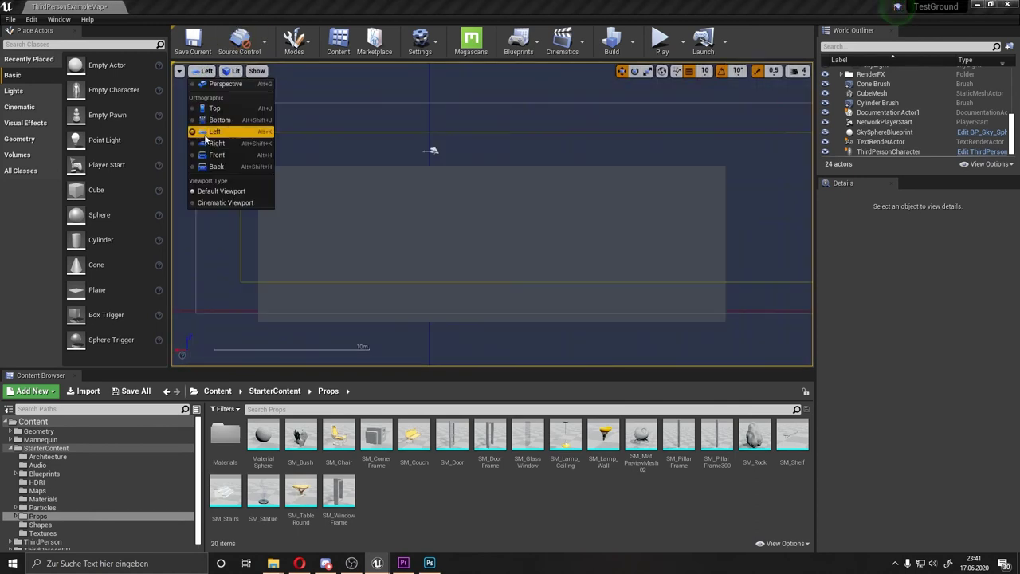
left_click(217, 143)
left_click(207, 73)
left_click(217, 157)
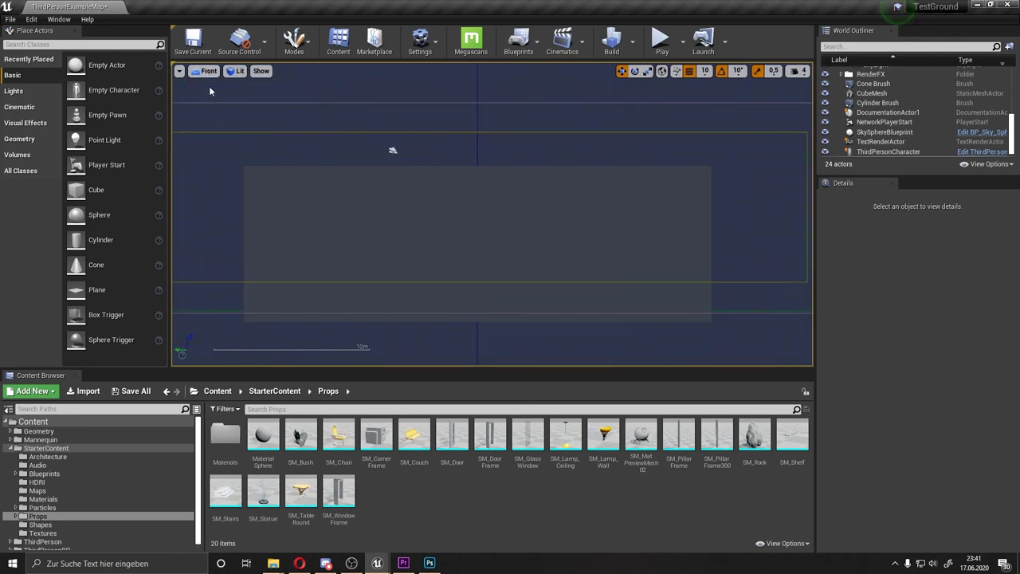
left_click(205, 71)
left_click(216, 166)
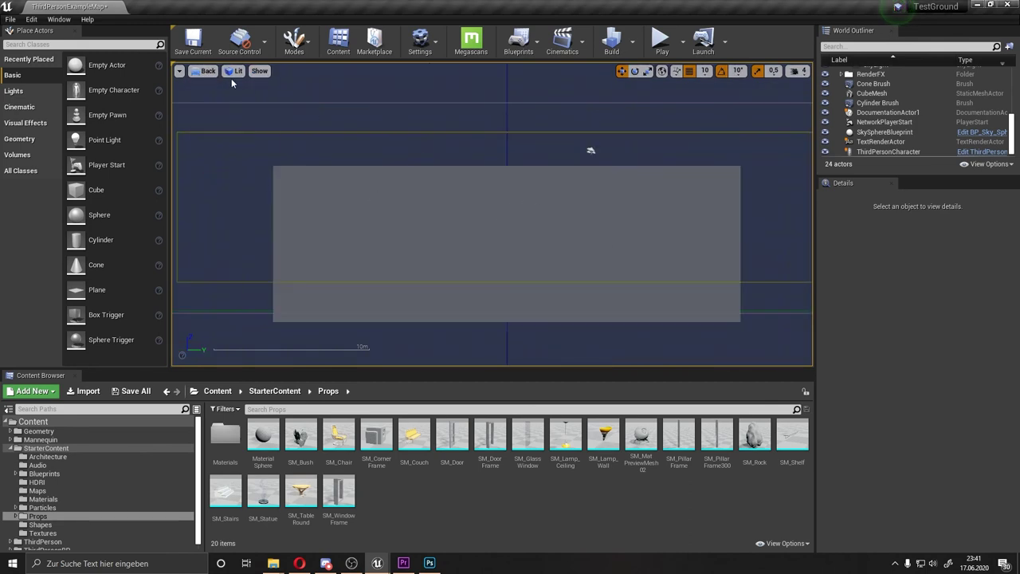
left_click(205, 71)
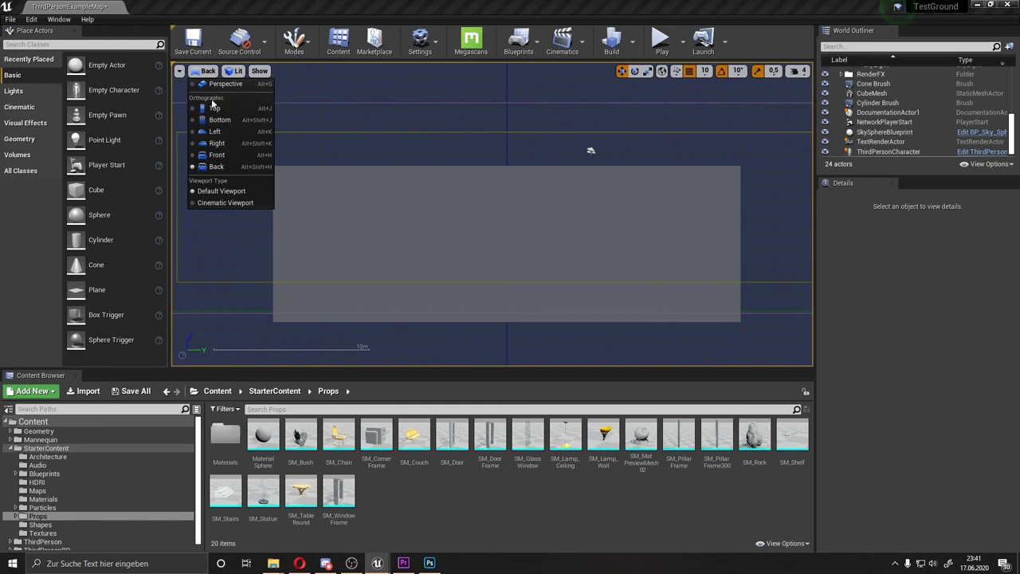
left_click(224, 83)
Switch the viewport view mode from Lit to Unlit
scroll(357, 155, "down", 5)
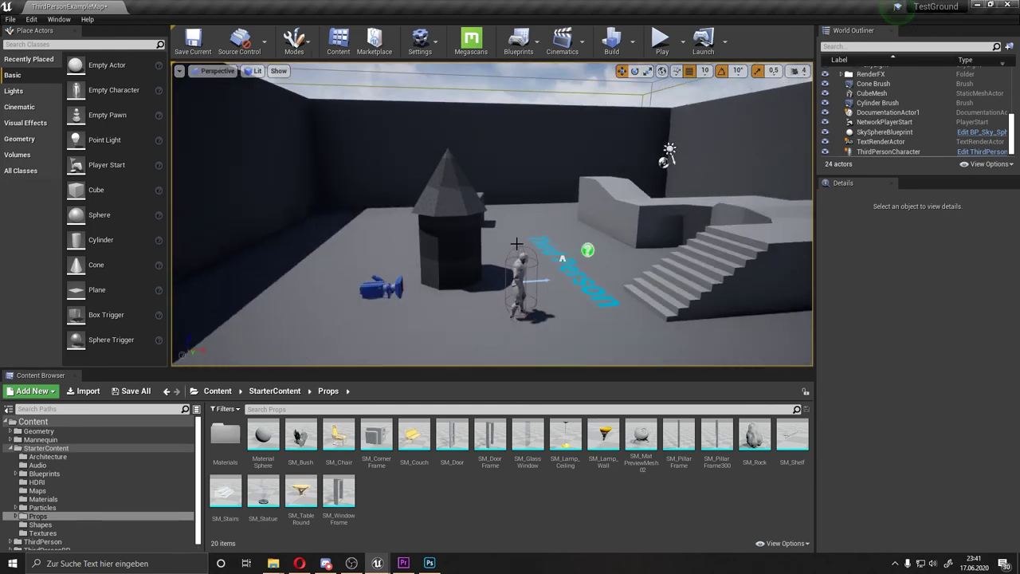
scroll(358, 156, "up", 2)
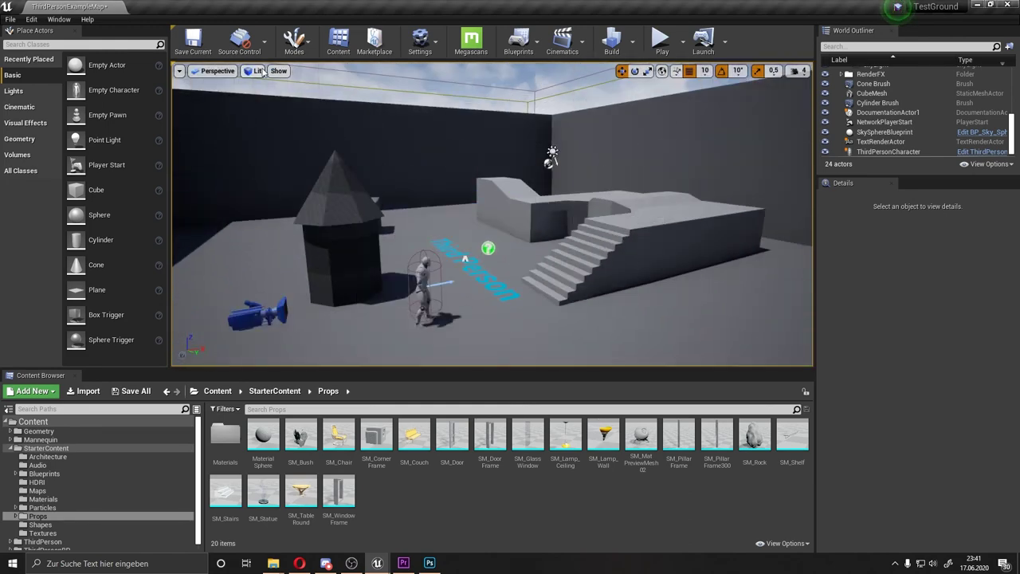
left_click(254, 71)
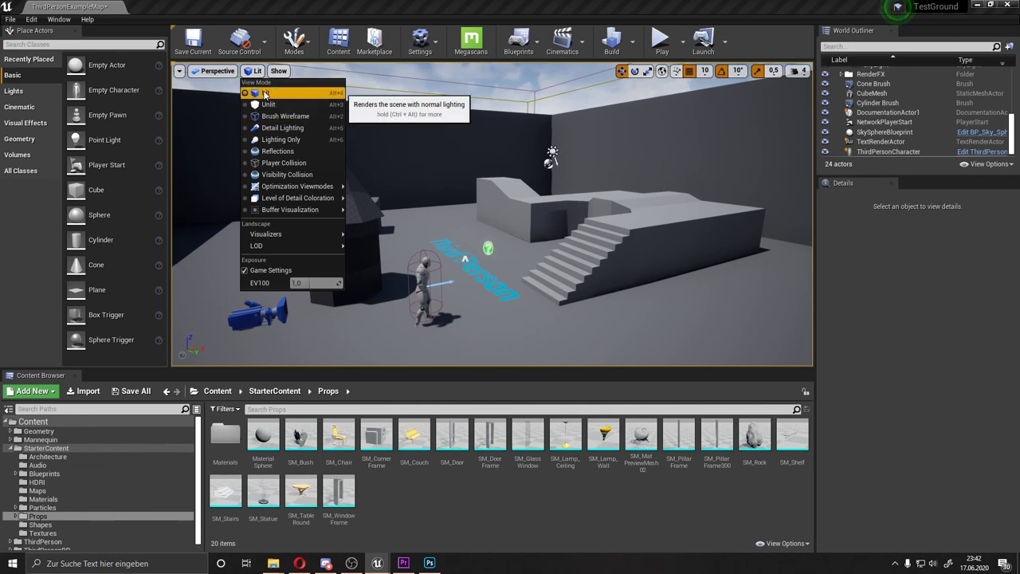
left_click(265, 93)
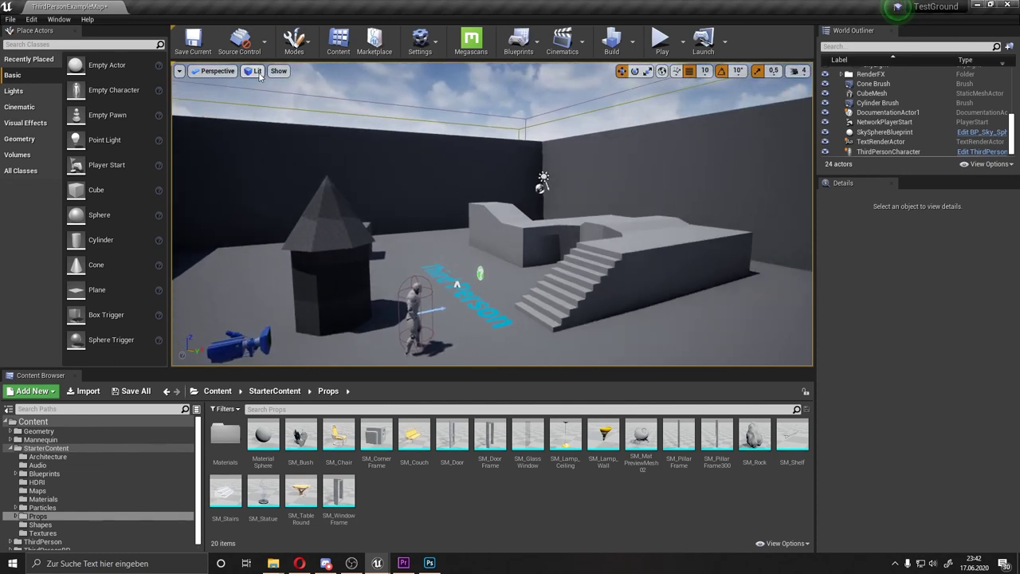
left_click(254, 70)
left_click(263, 106)
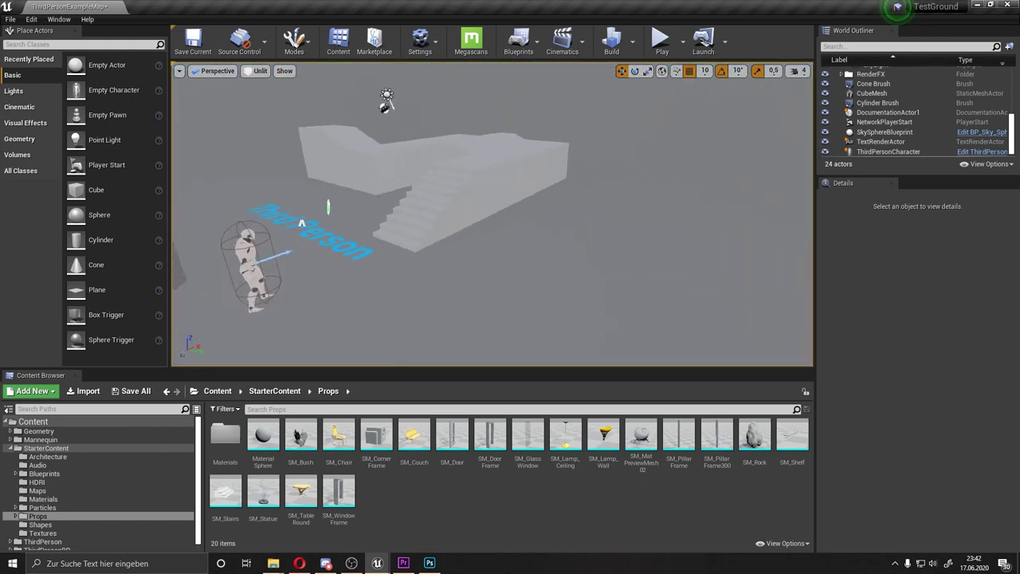
Set the viewport view mode back to Lit
left_click(257, 70)
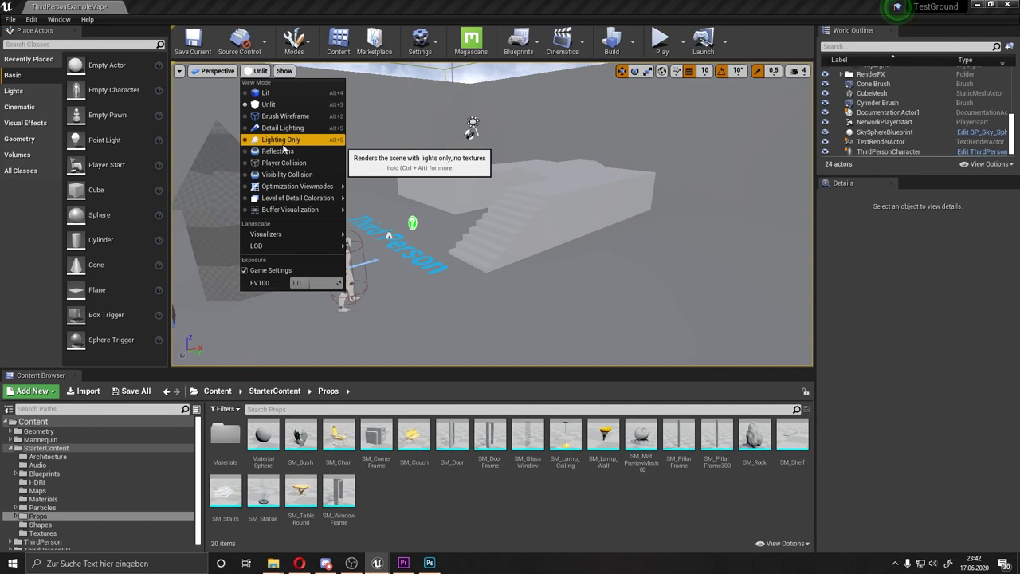
mouse_move(297, 185)
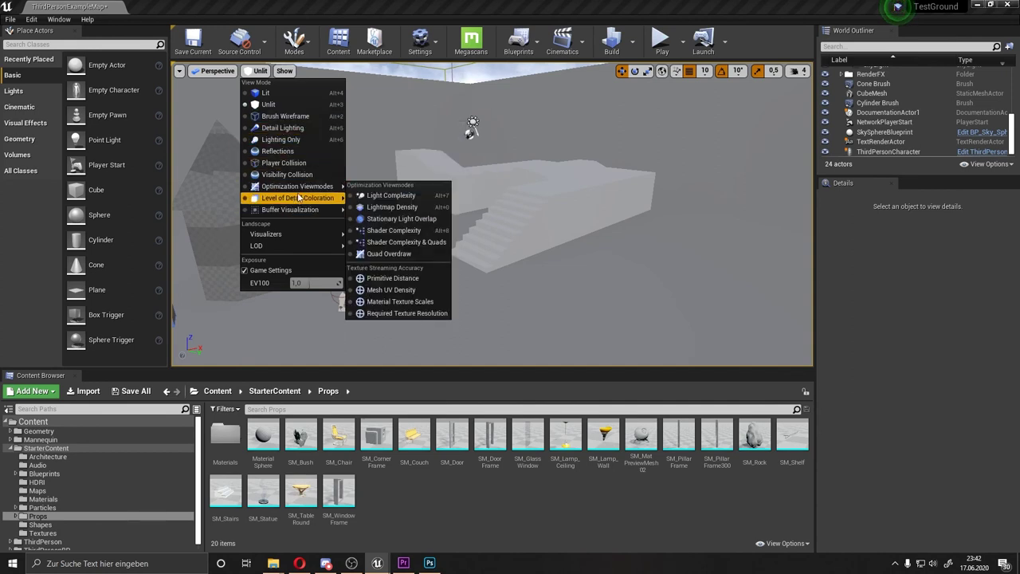
left_click(266, 92)
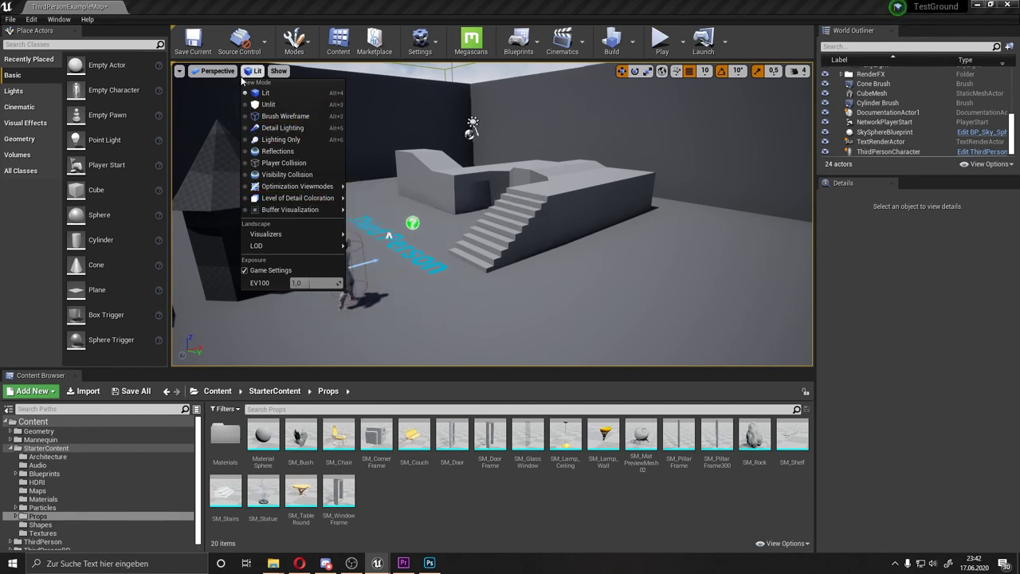
Untick and re-tick Static Meshes in the Show menu, then browse Visualize, Advanced and Volumes
left_click(271, 72)
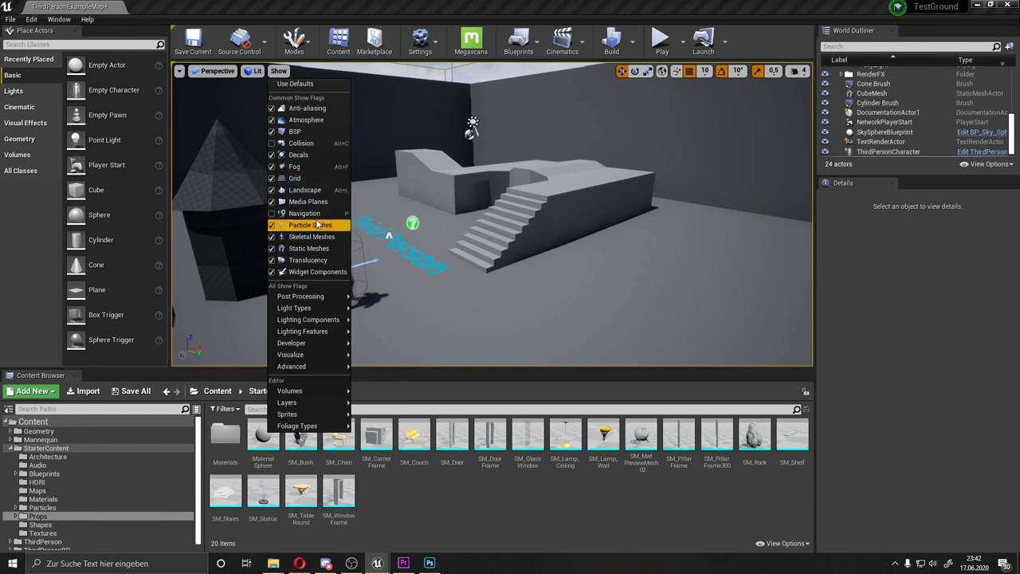
left_click(277, 248)
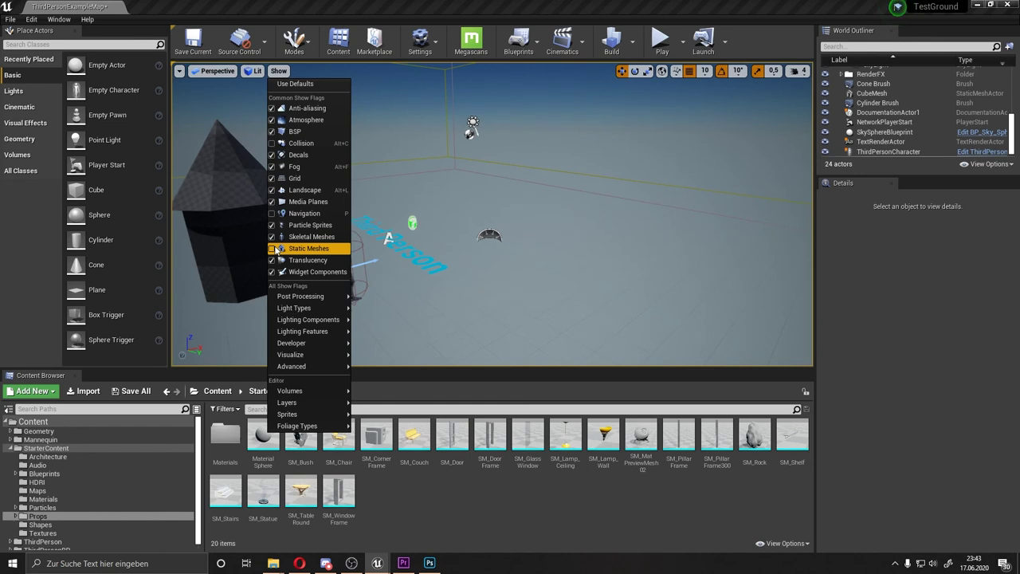
left_click(277, 248)
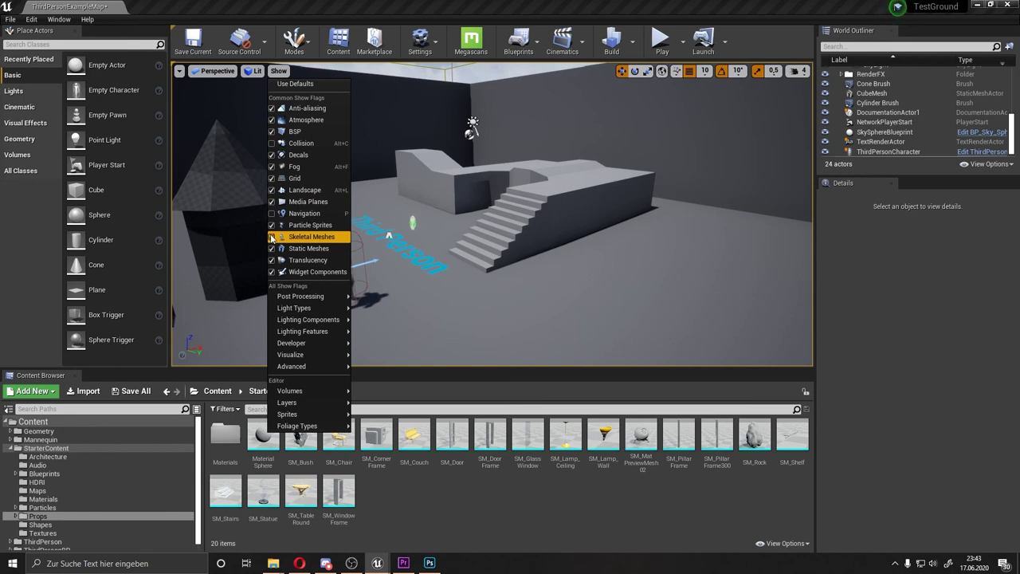
mouse_move(314, 345)
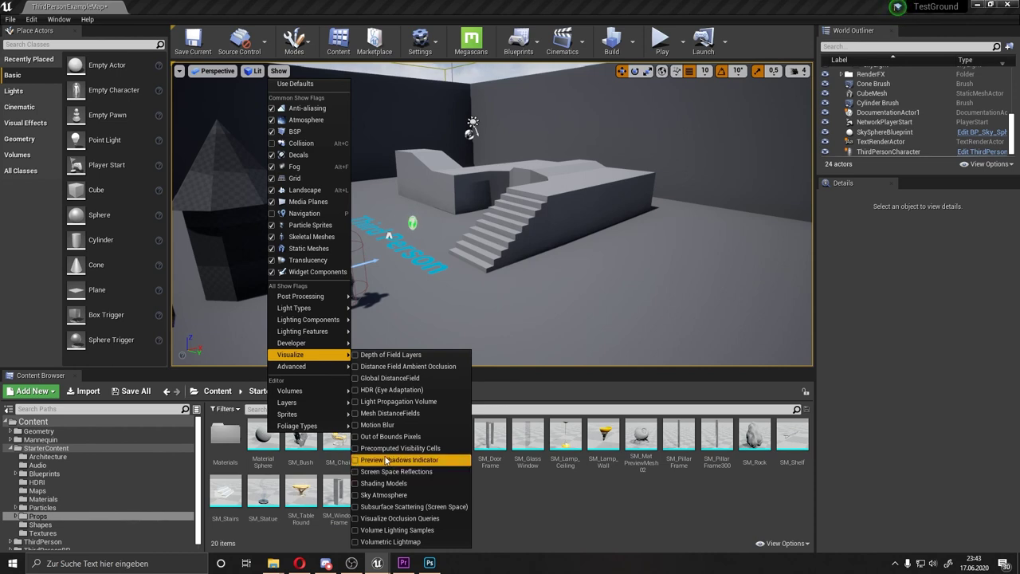
mouse_move(325, 367)
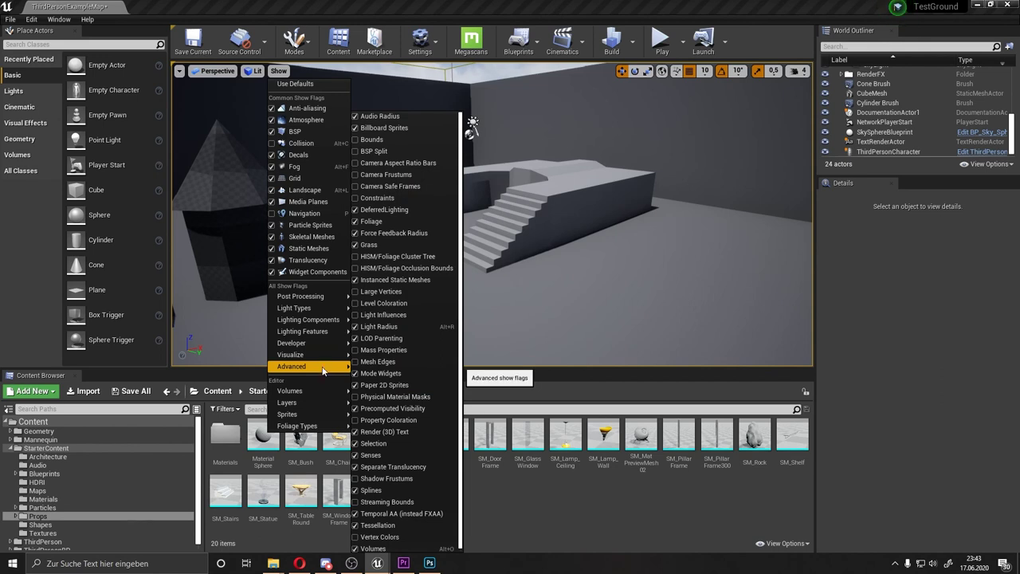
mouse_move(320, 407)
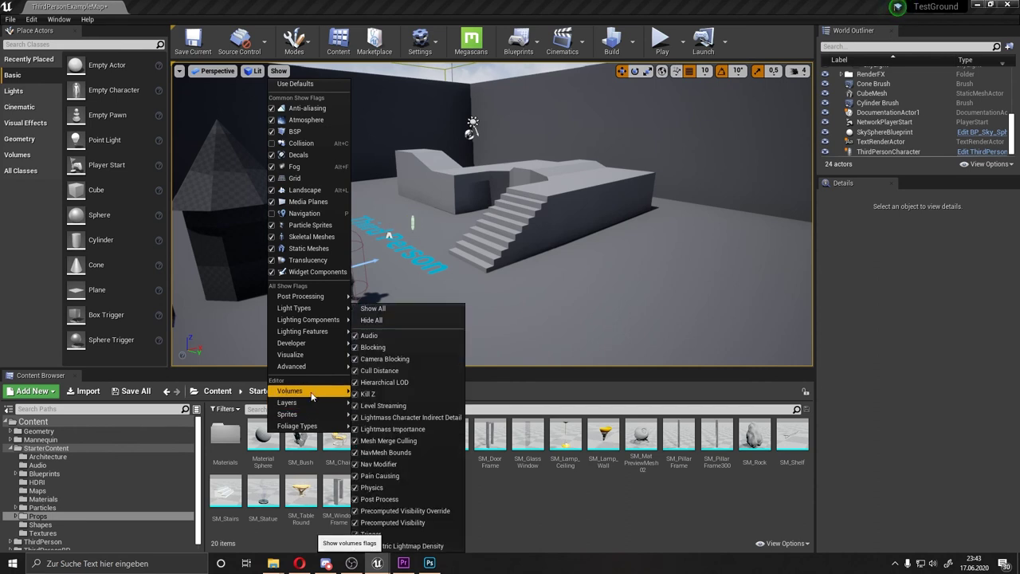
Close the Show menu, pull the camera back, and open World Settings from the Window menu
left_click(497, 290)
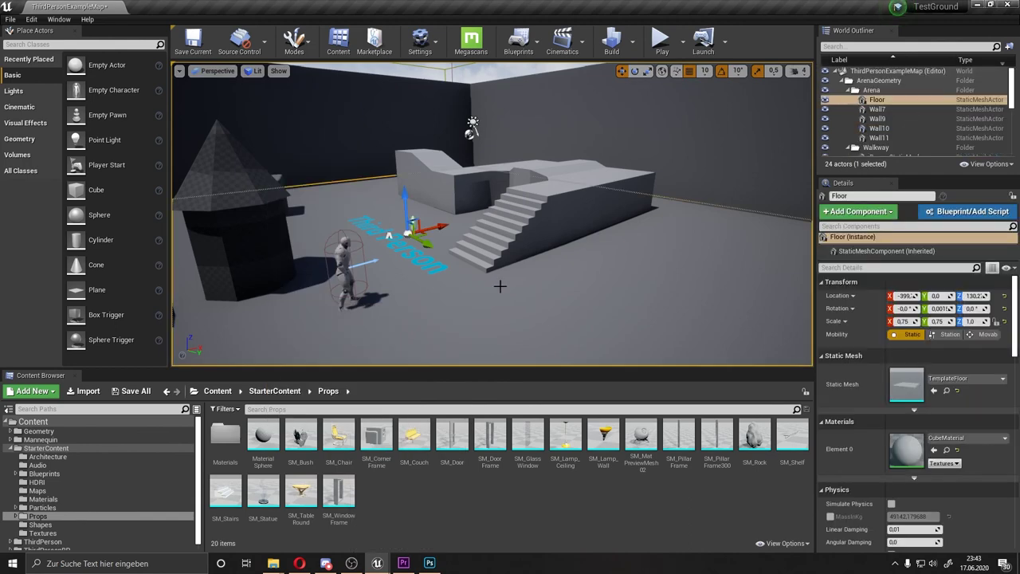
mouse_move(496, 289)
right_mouse_down()
mouse_move(481, 107)
mouse_move(490, 183)
right_mouse_up()
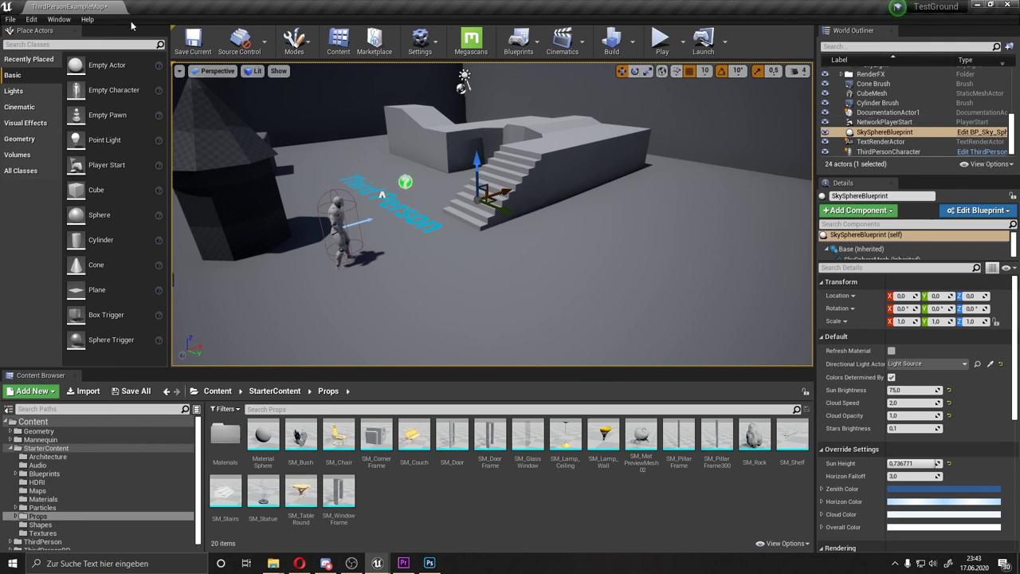
left_click(61, 20)
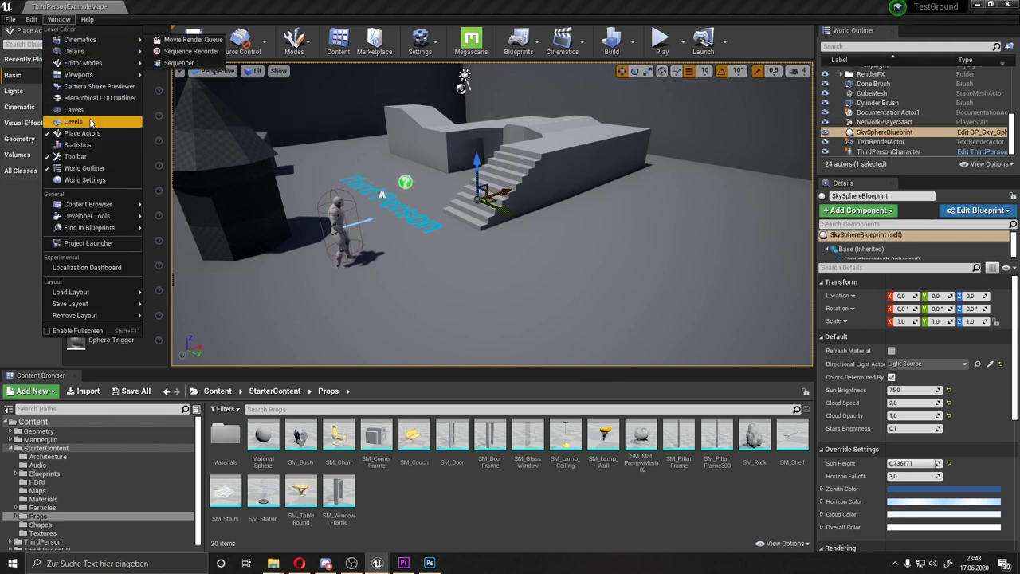
left_click(87, 180)
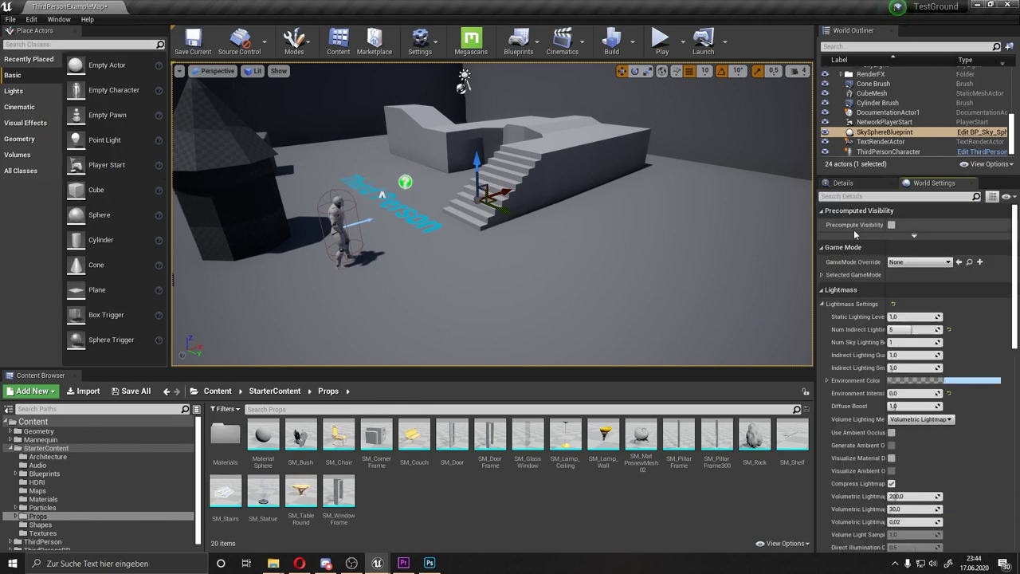
Scroll through the World Settings Lightmass, Game Mode and Precomputed Visibility options
scroll(912, 317, "down", 3)
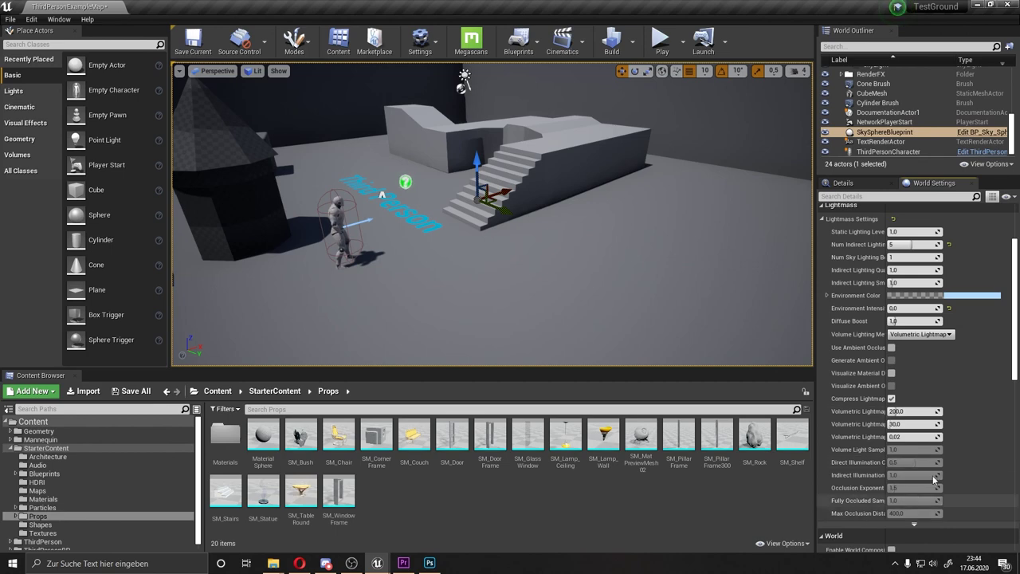
scroll(895, 438, "up", 3)
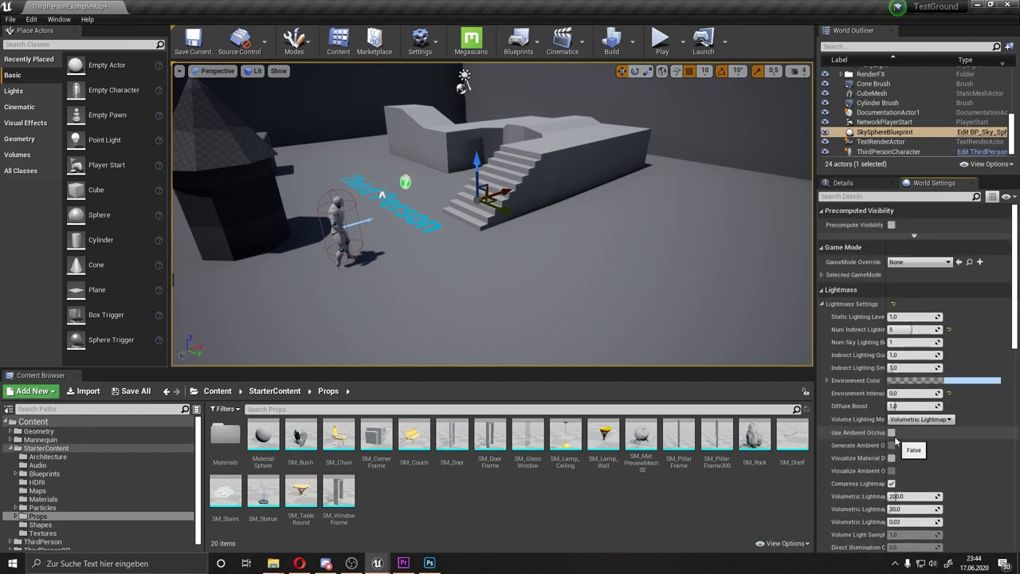
scroll(893, 436, "down", 2)
scroll(893, 431, "down", 6)
scroll(893, 424, "down", 6)
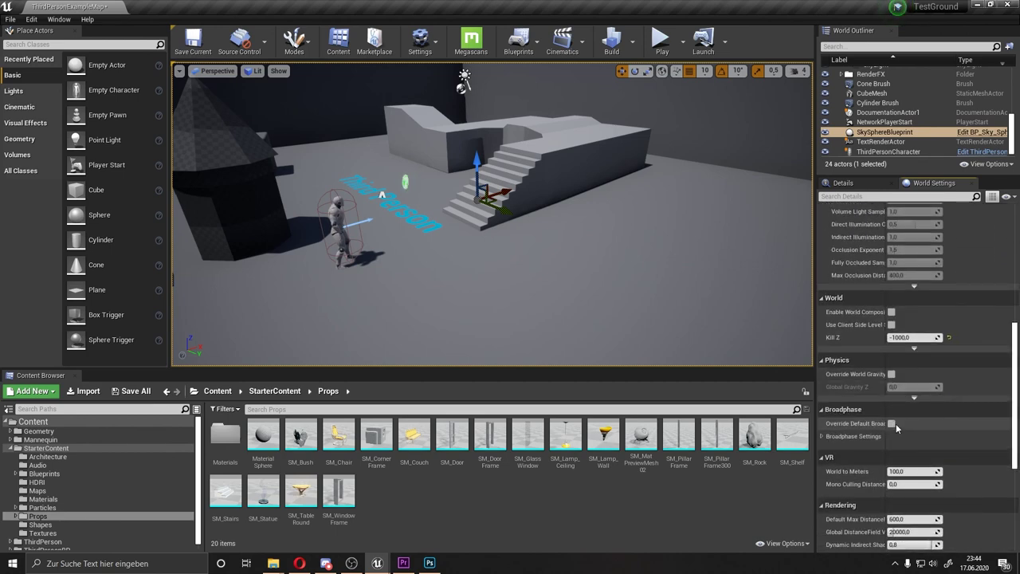
scroll(895, 423, "down", 3)
scroll(895, 423, "down", 2)
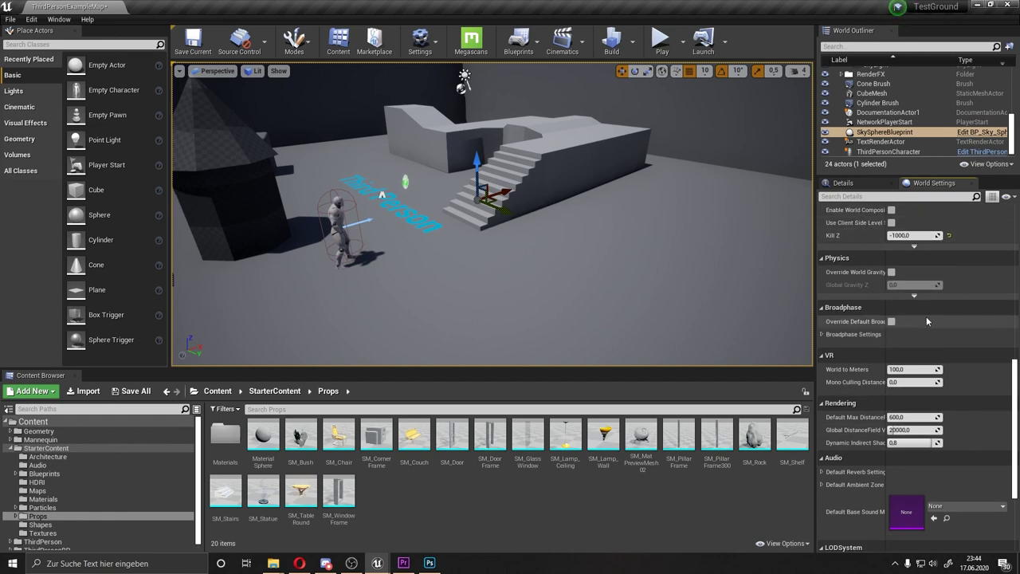
scroll(925, 317, "down", 2)
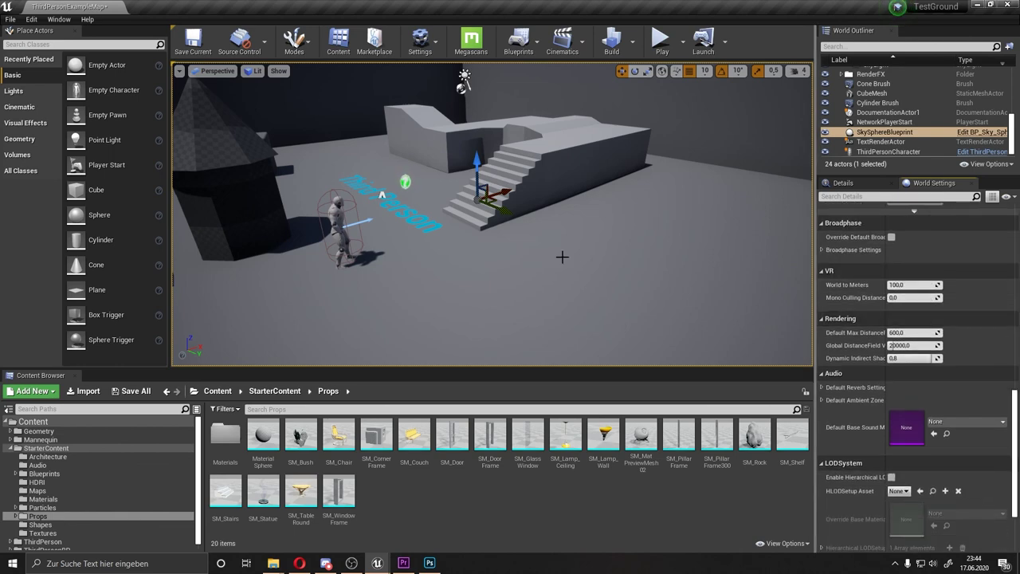
scroll(865, 316, "up", 7)
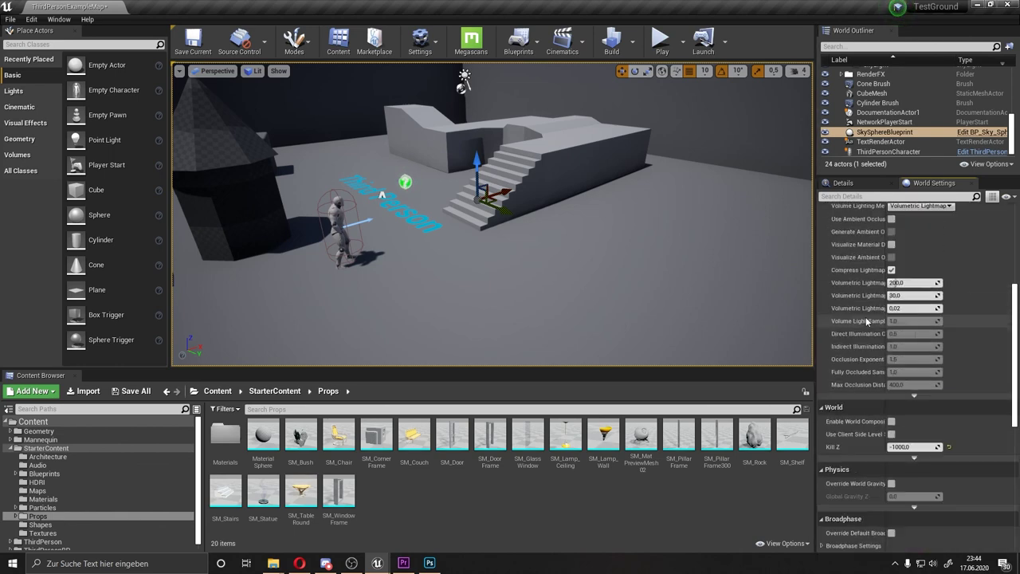
scroll(865, 316, "up", 3)
scroll(851, 312, "up", 2)
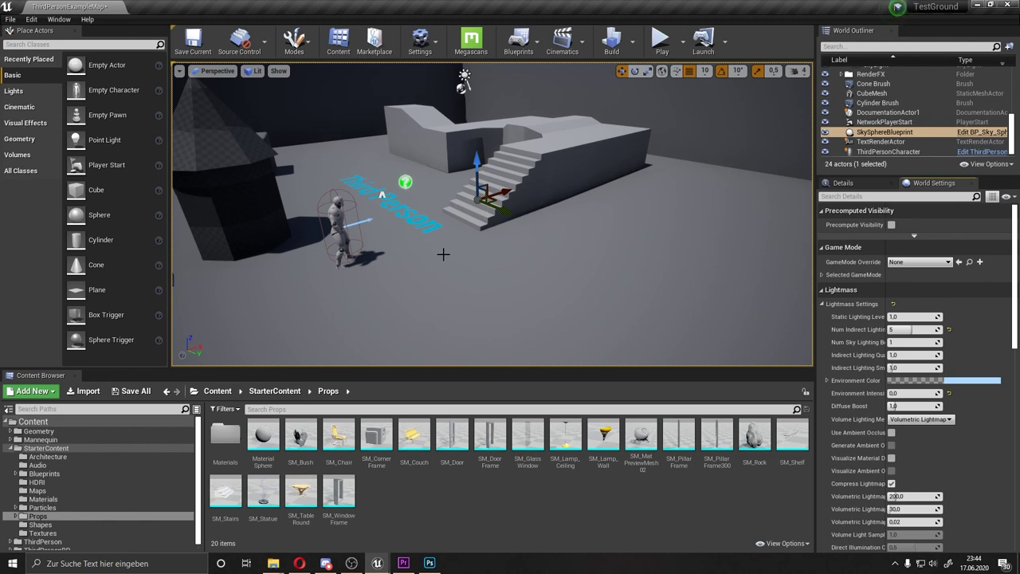
right_click_drag(396, 235, 390, 231)
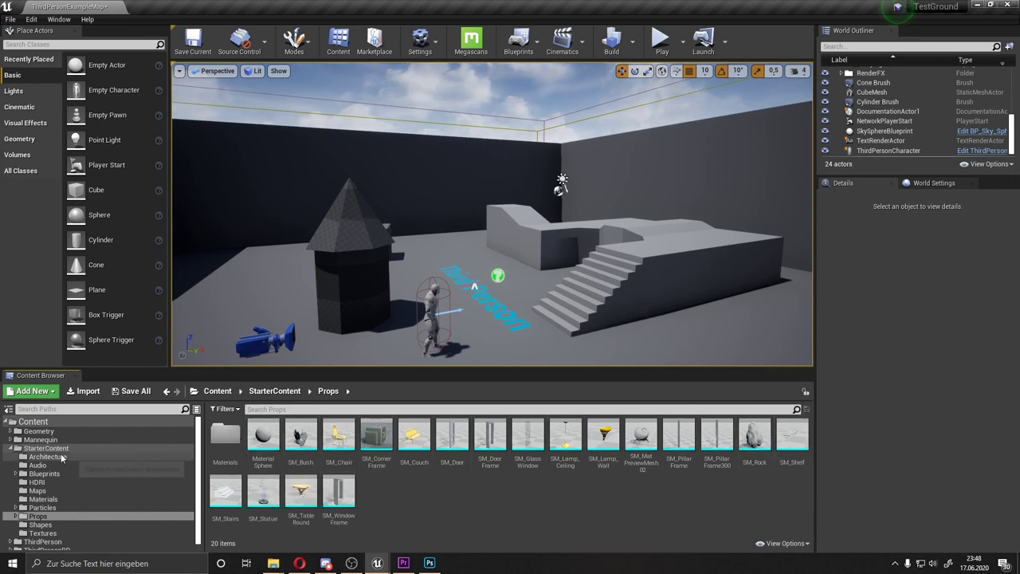
Show the Geometry folder's Meshes, then list Place Actors' Geometry shapes: Box, Cone, Cylinder, stairs, Sphere
left_click(36, 430)
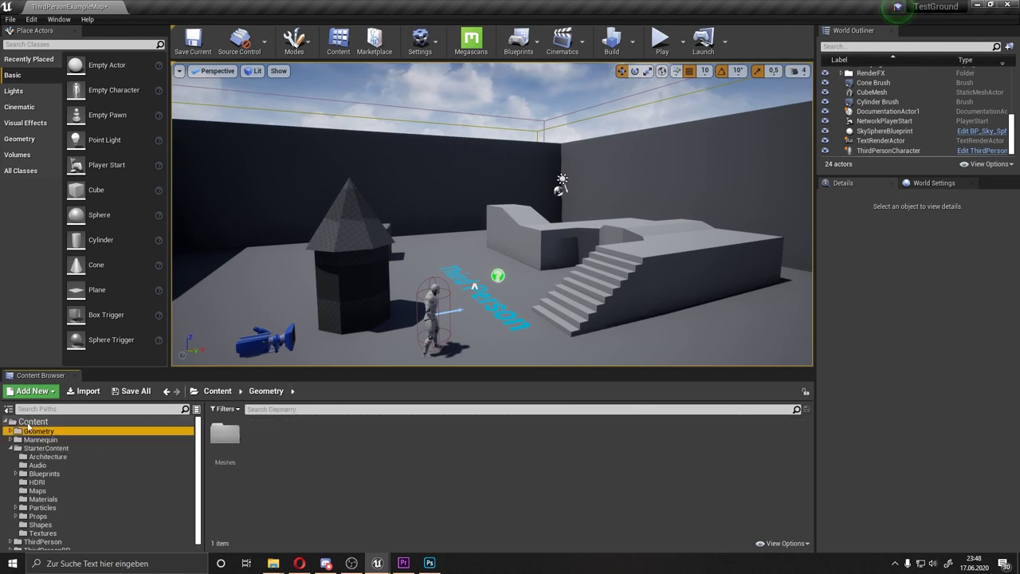
left_click(24, 122)
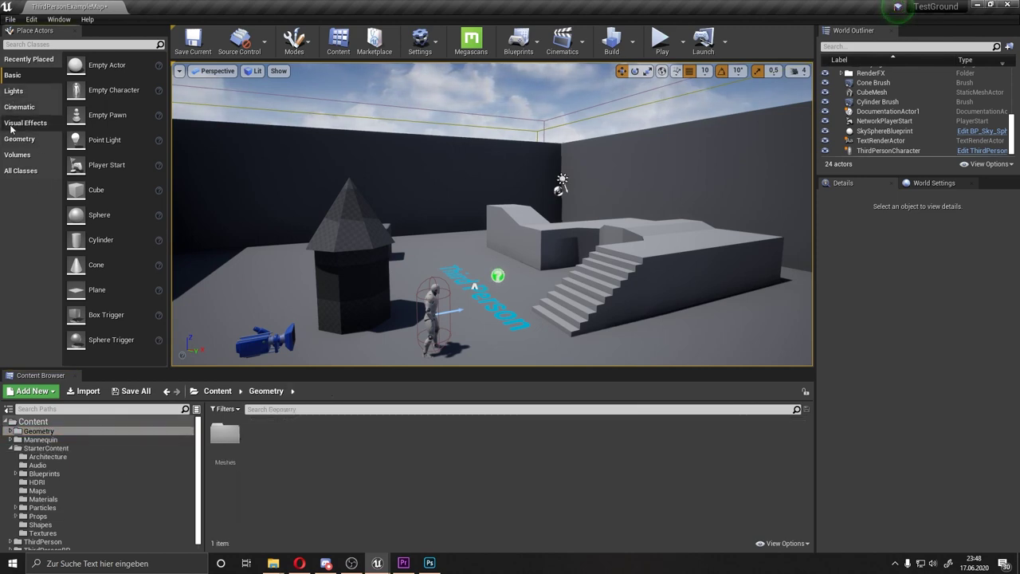
left_click(20, 139)
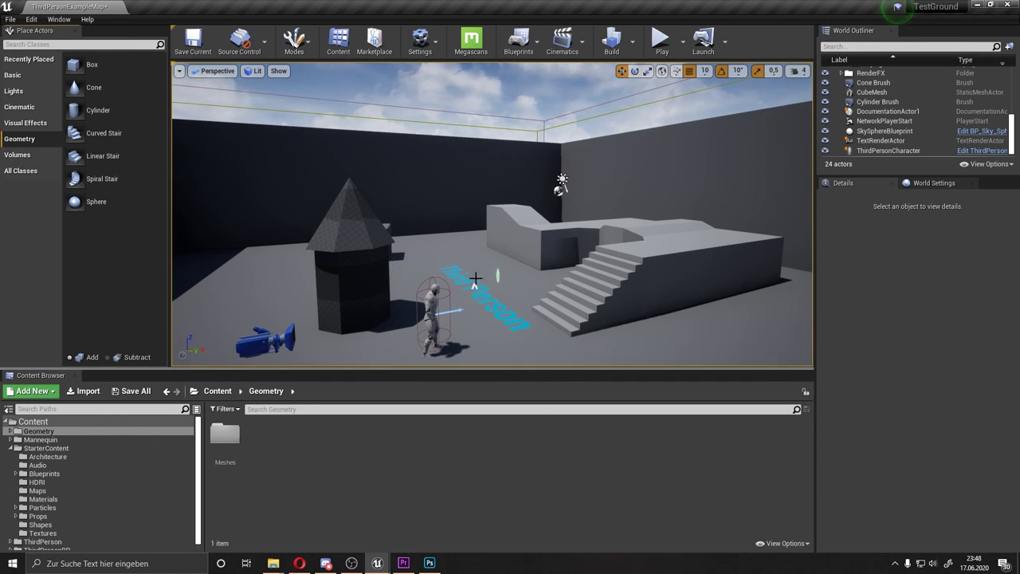
middle_click_drag(475, 278, 440, 275)
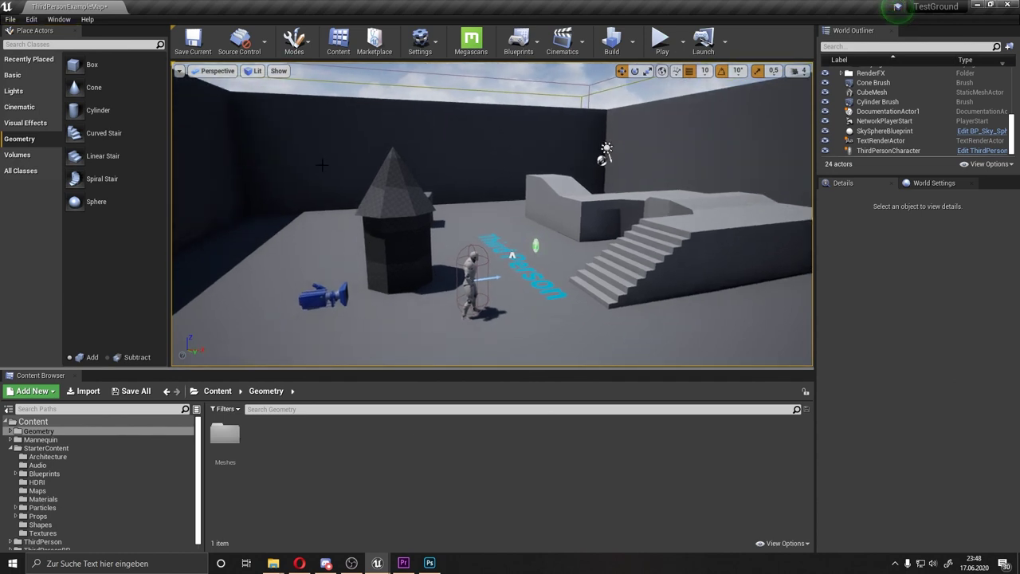